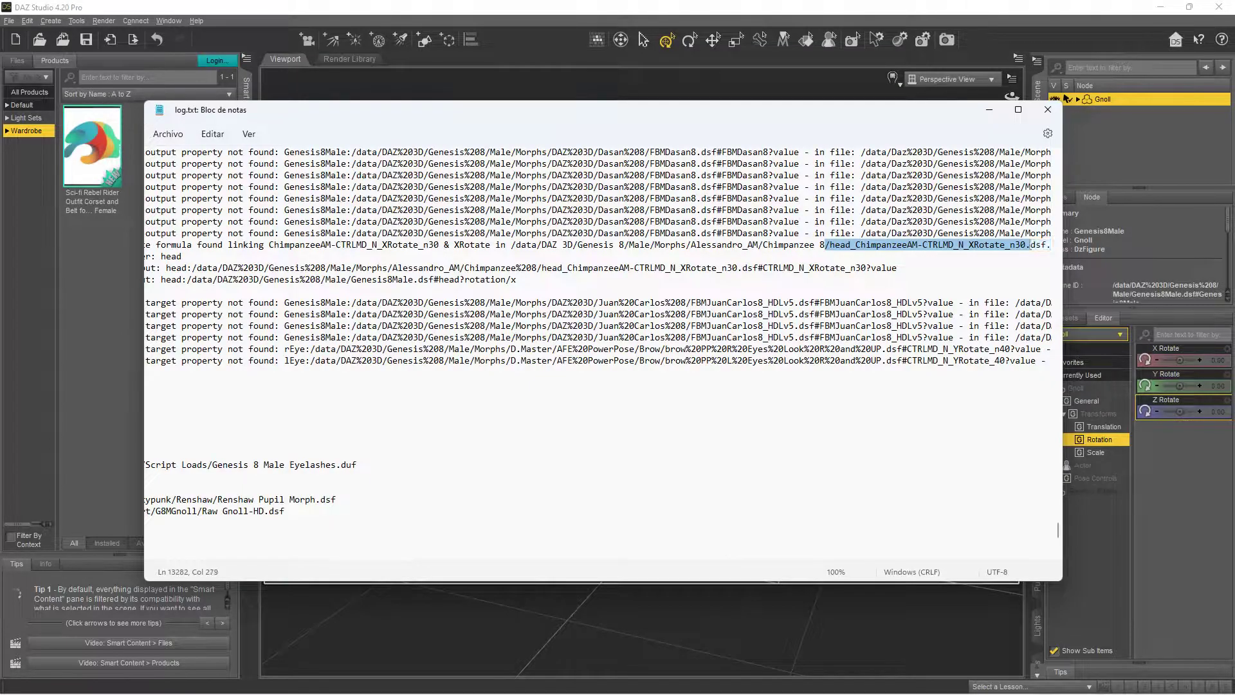
# Step: Copy the file path of head_ChimpanzeeAM-CTRLMD_N_XRotate_n30.dsf from the duplicate formula line in log.txt
pyautogui.press('Left')
pyautogui.press('Left')
pyautogui.press('Left')
pyautogui.press('Left')
pyautogui.press('Left')
pyautogui.press('Left')
pyautogui.press('Left')
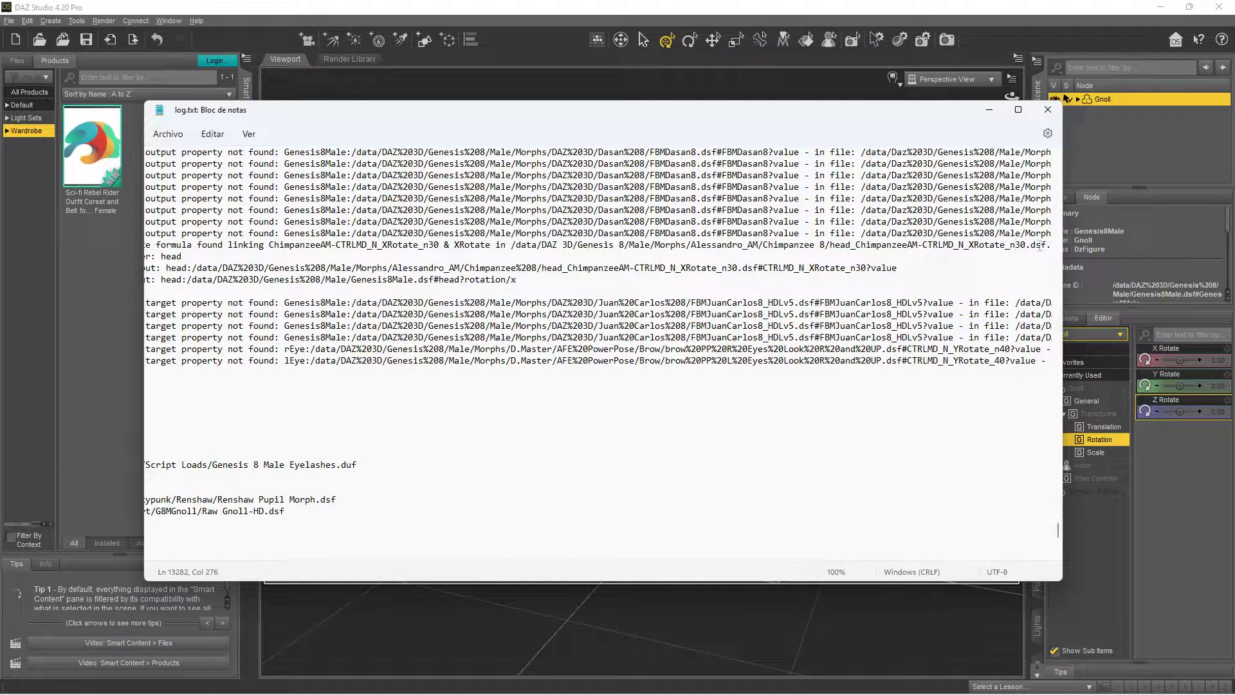
pyautogui.moveTo(1044, 245); pyautogui.dragTo(512, 247)
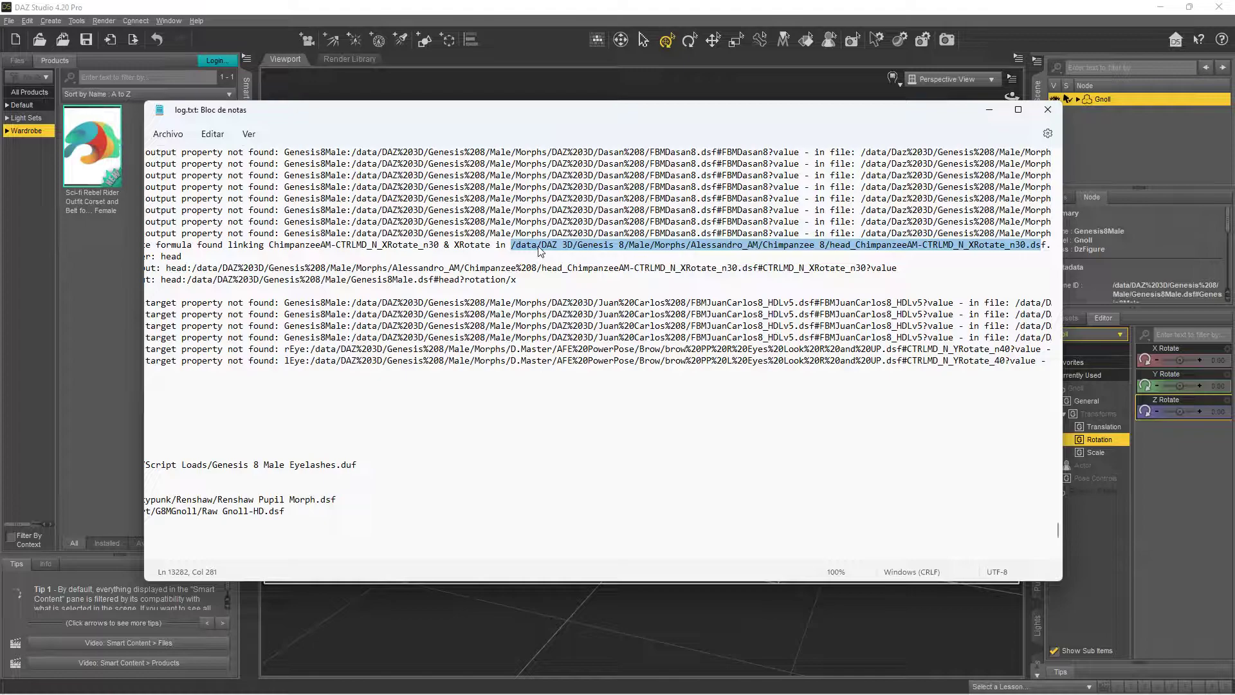
pyautogui.rightClick(802, 252)
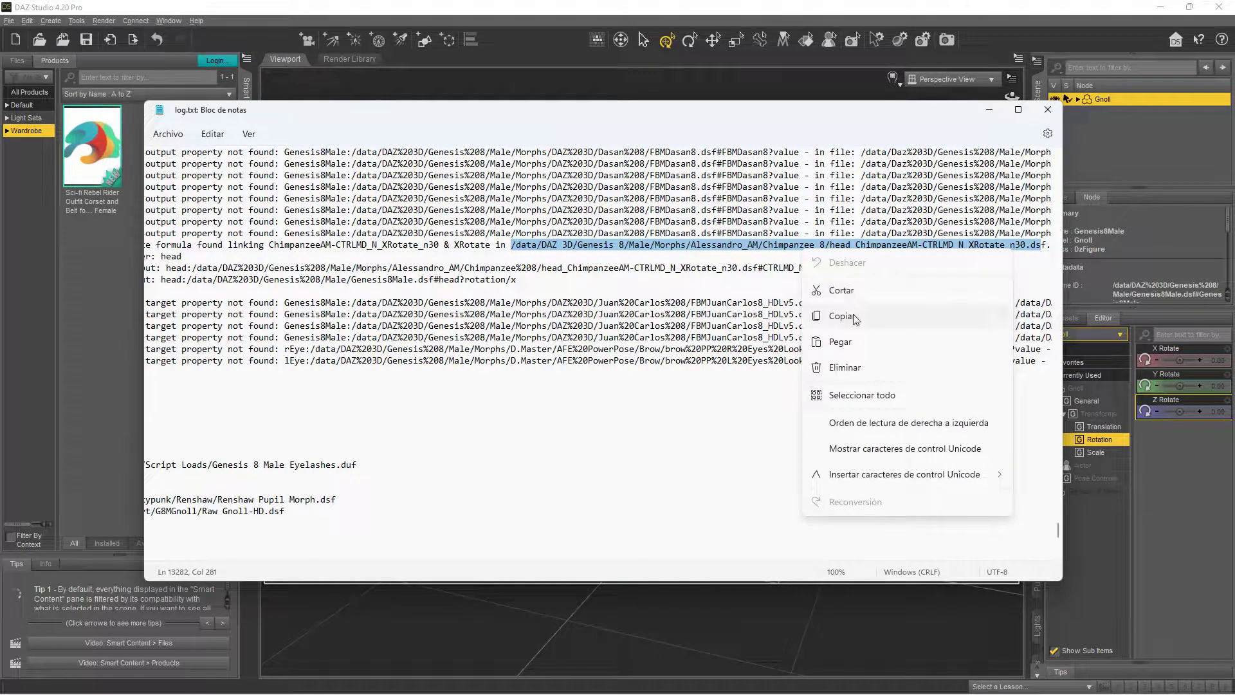
pyautogui.click(855, 316)
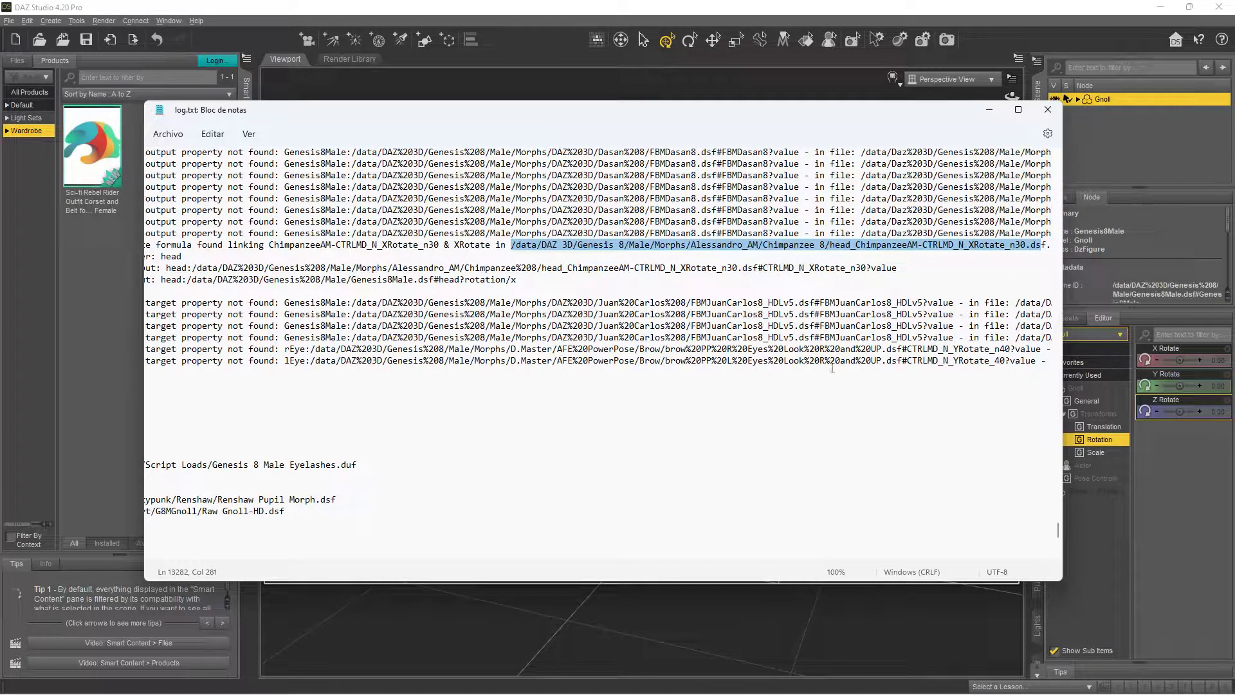
# Step: Examine the folder path and file name given in the duplicate formula line of log.txt
pyautogui.click(804, 256)
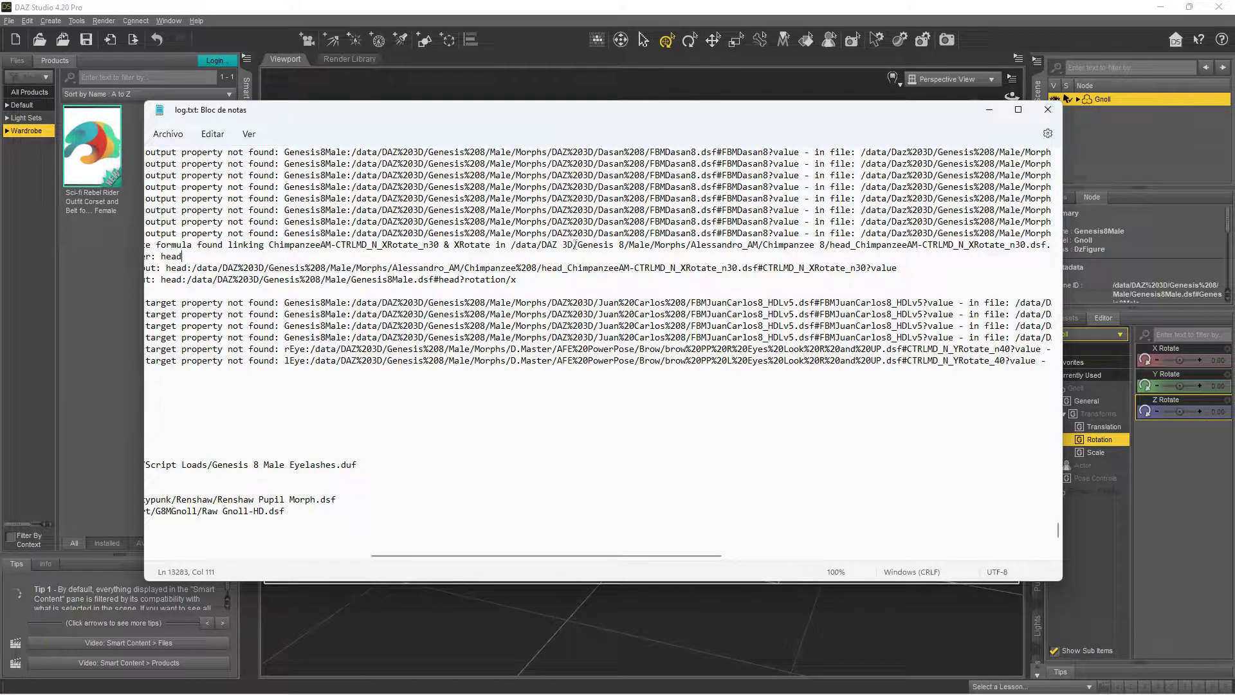
pyautogui.moveTo(577, 244); pyautogui.dragTo(838, 248)
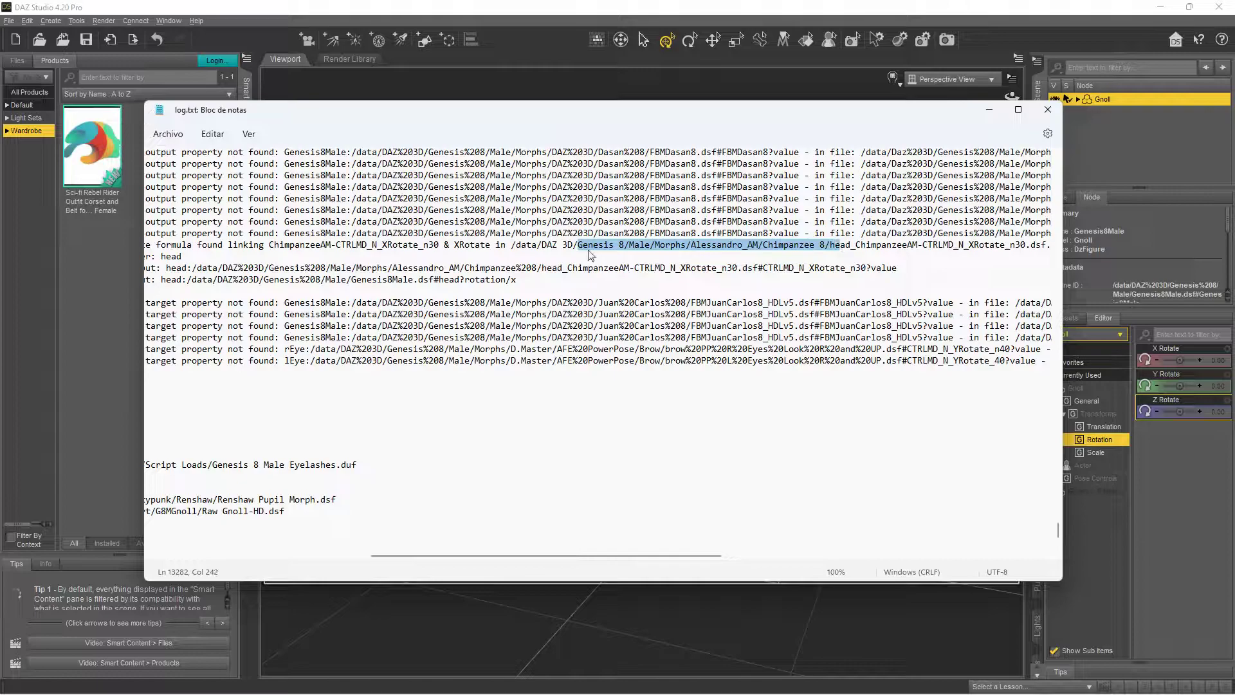
pyautogui.click(622, 245)
pyautogui.moveTo(578, 245); pyautogui.dragTo(1053, 247)
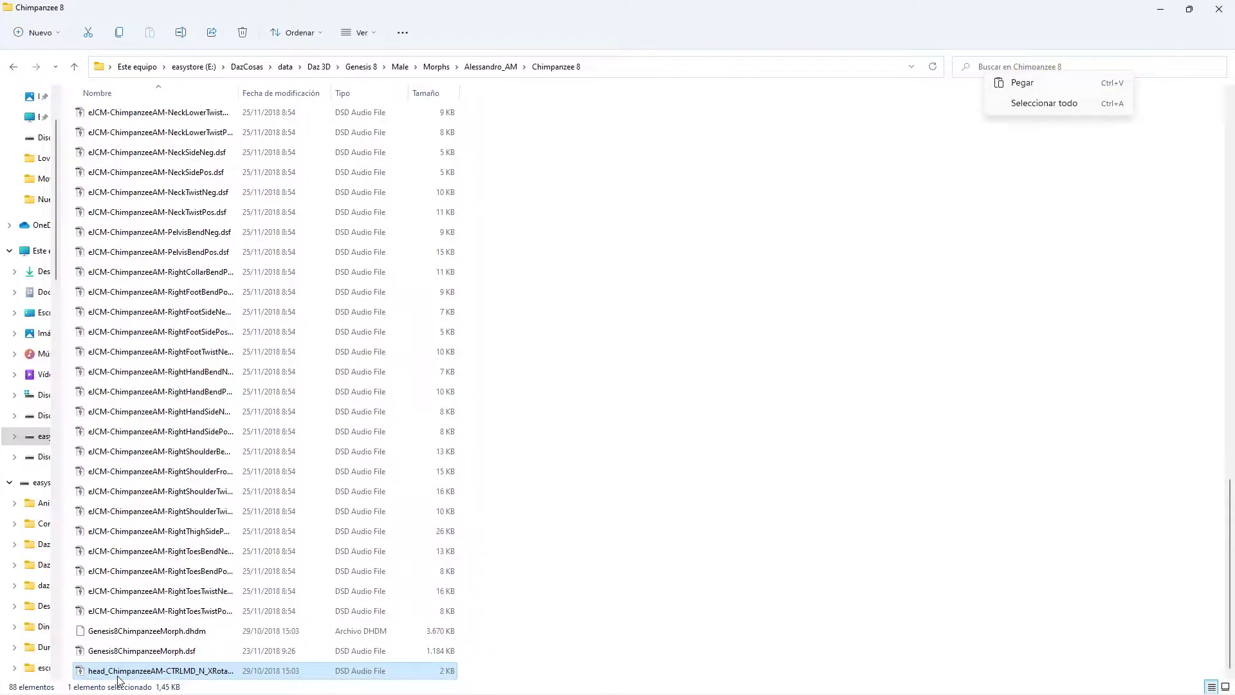
# Step: Check the file name against log.txt and delete head_ChimpanzeeAM-CTRLMD_N_XRotate_n30.dsf from the Chimpanzee 8 folder in File Explorer
pyautogui.moveTo(647, 685)
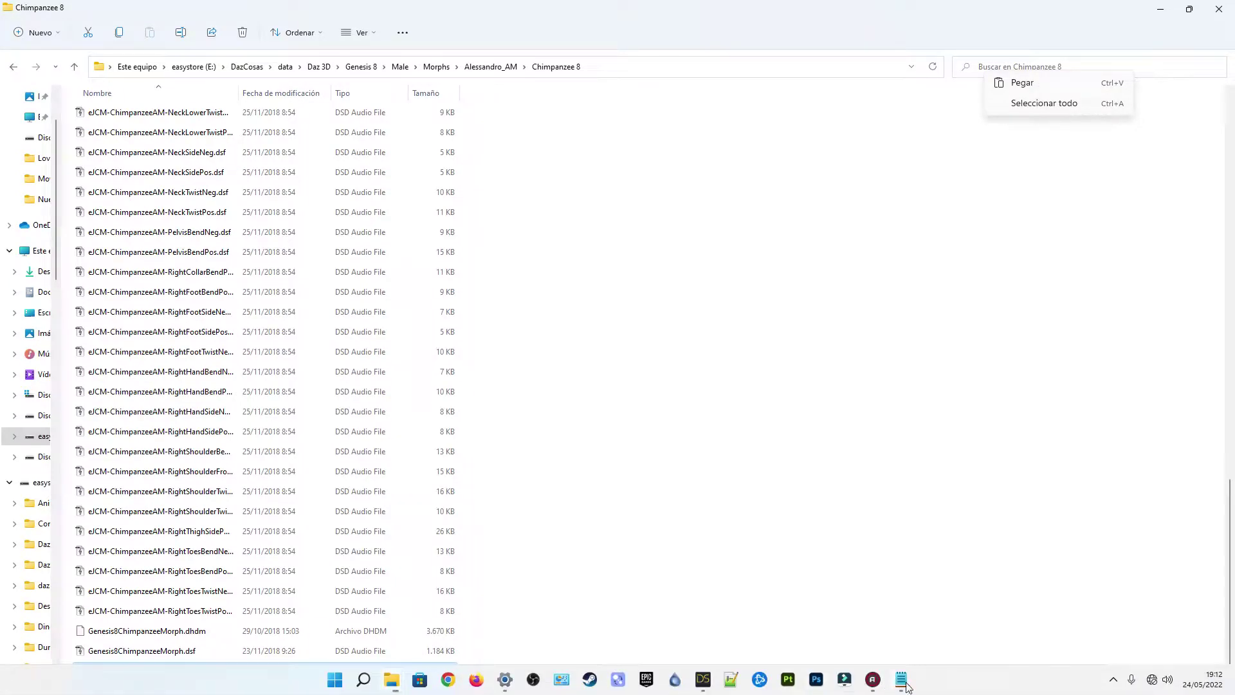
pyautogui.moveTo(903, 683)
pyautogui.click(935, 588)
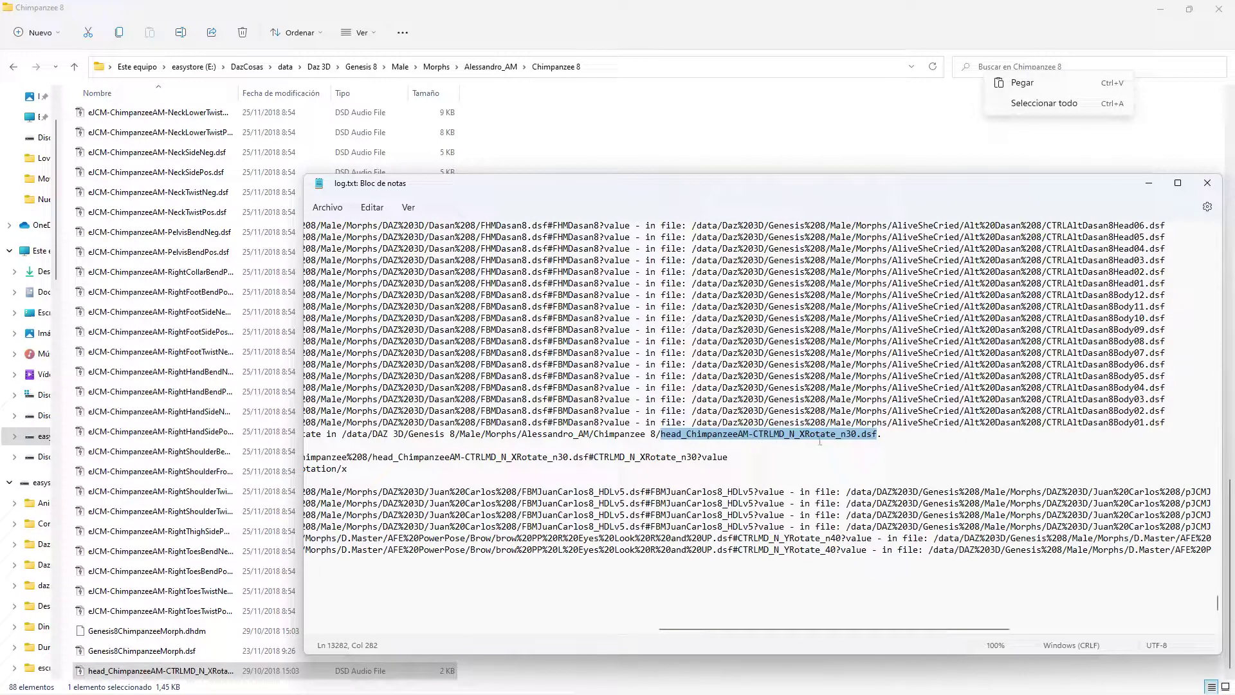
pyautogui.rightClick(119, 671)
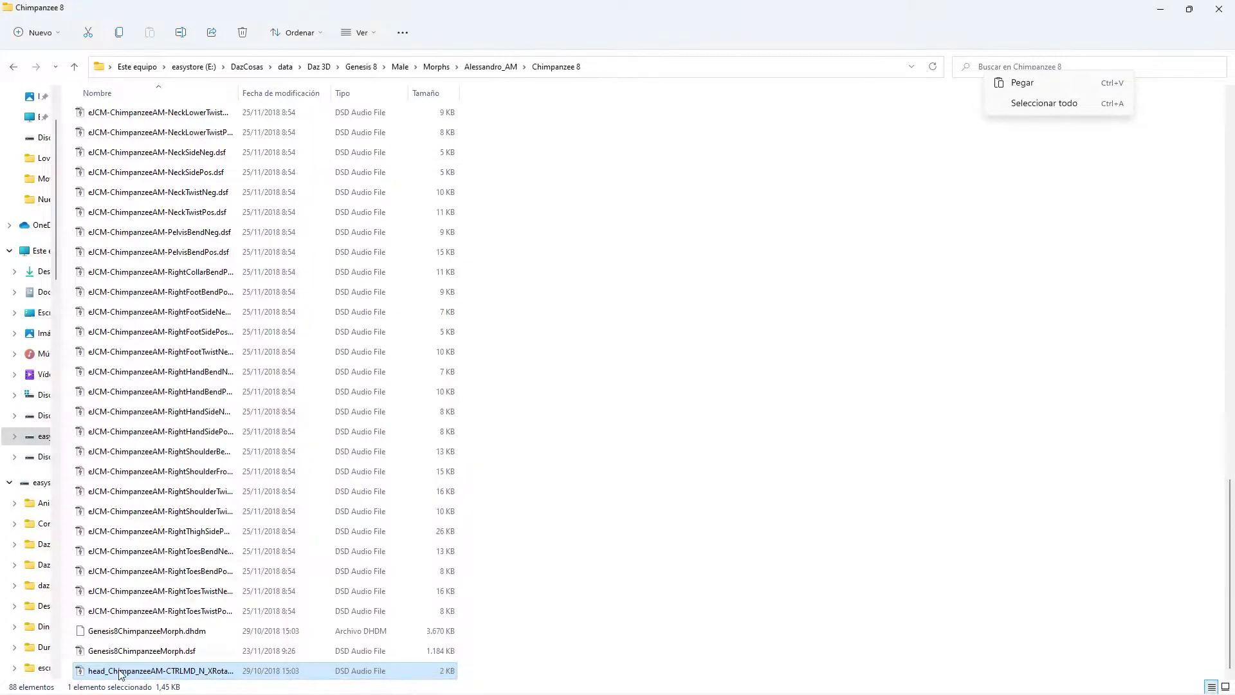
pyautogui.click(240, 680)
# Step: Load Raw Gnoll CHR.duf into DAZ Studio from the Genesis 8 Male Characters folder
pyautogui.scroll(14, 360, 443)
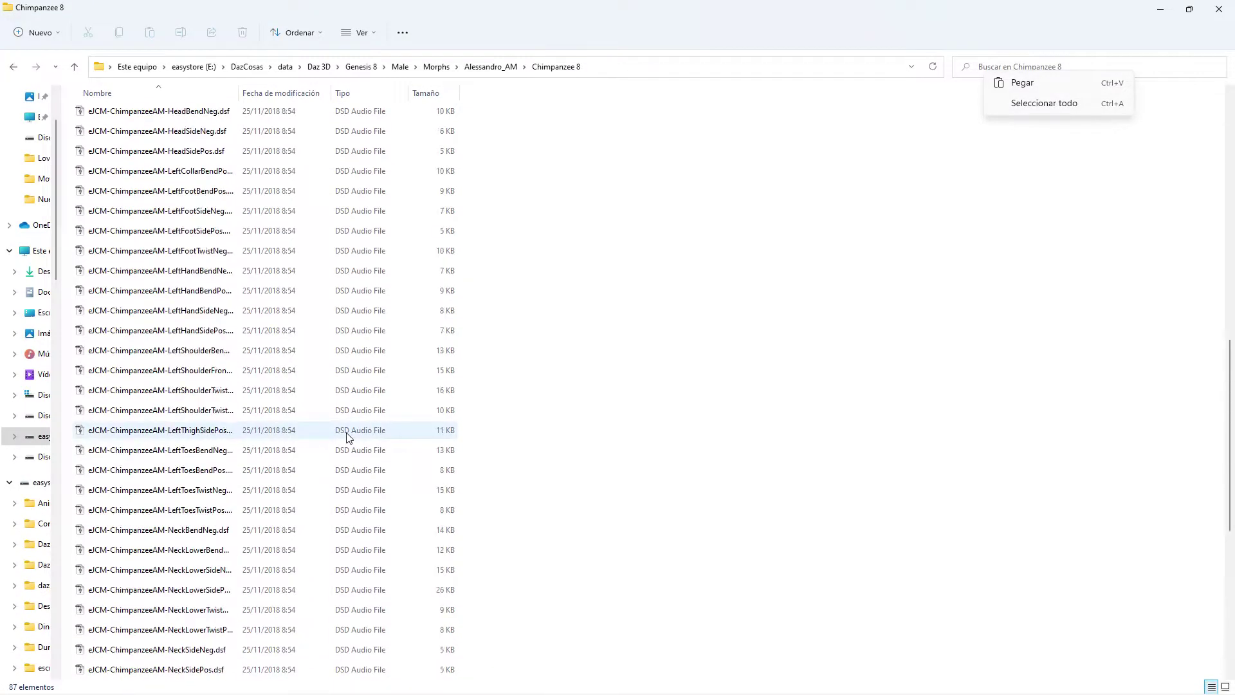
pyautogui.scroll(5, 371, 425)
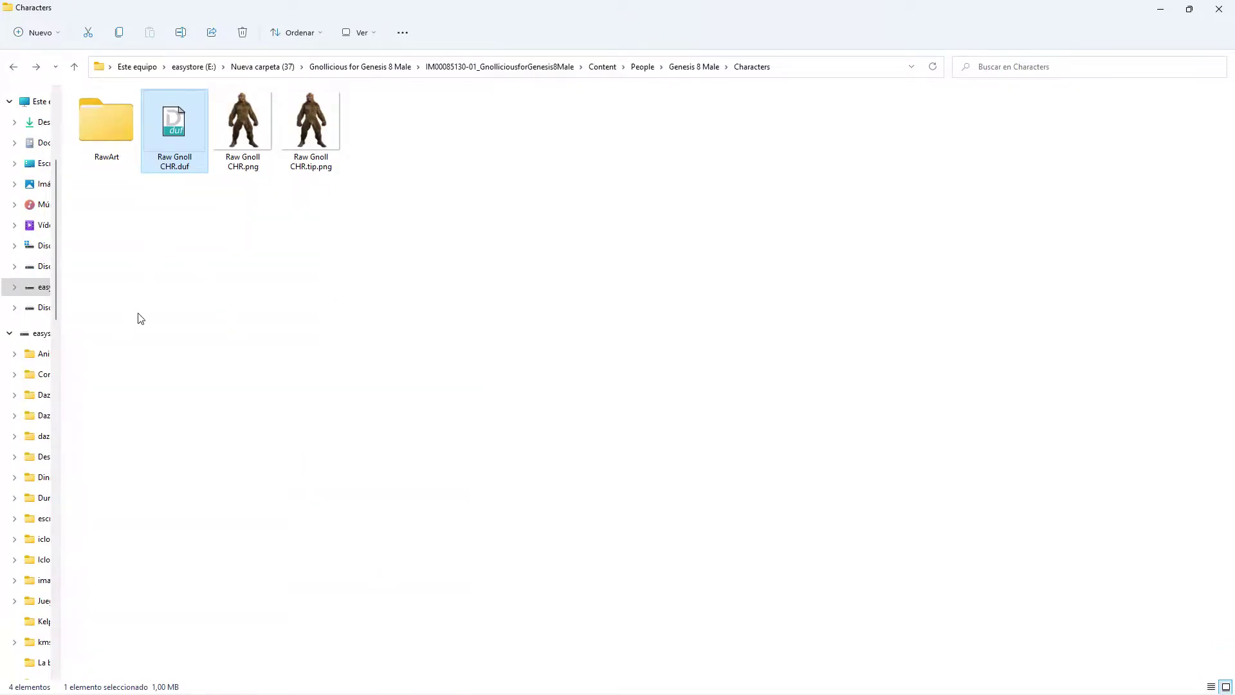
pyautogui.doubleClick(178, 136)
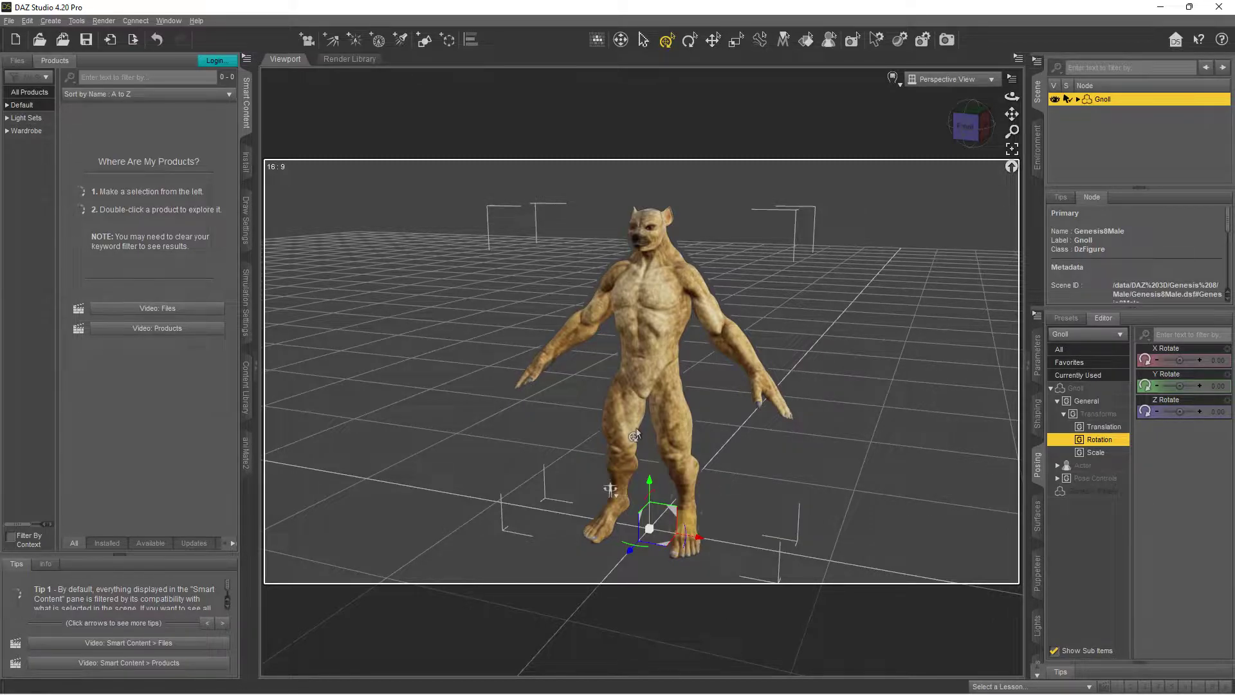
# Step: View the DAZ Studio log file, examine the latest duplicate formula line for the Chimpanzee morph, and close the log
pyautogui.click(195, 21)
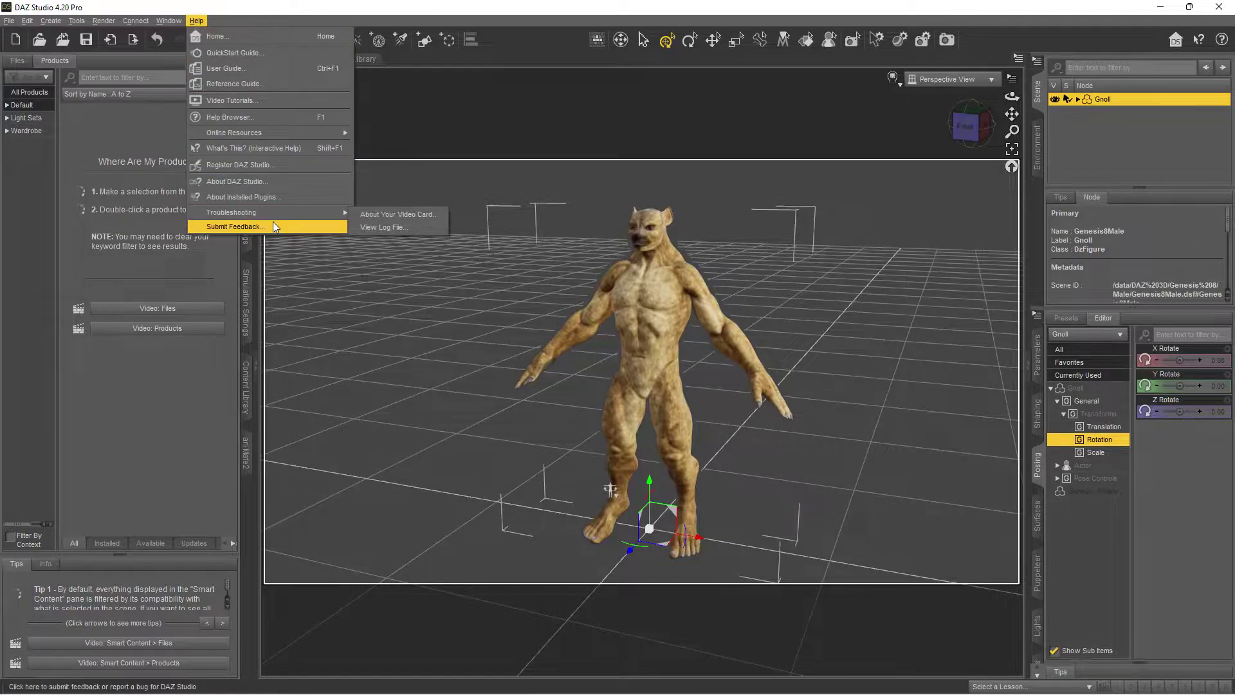
pyautogui.click(408, 226)
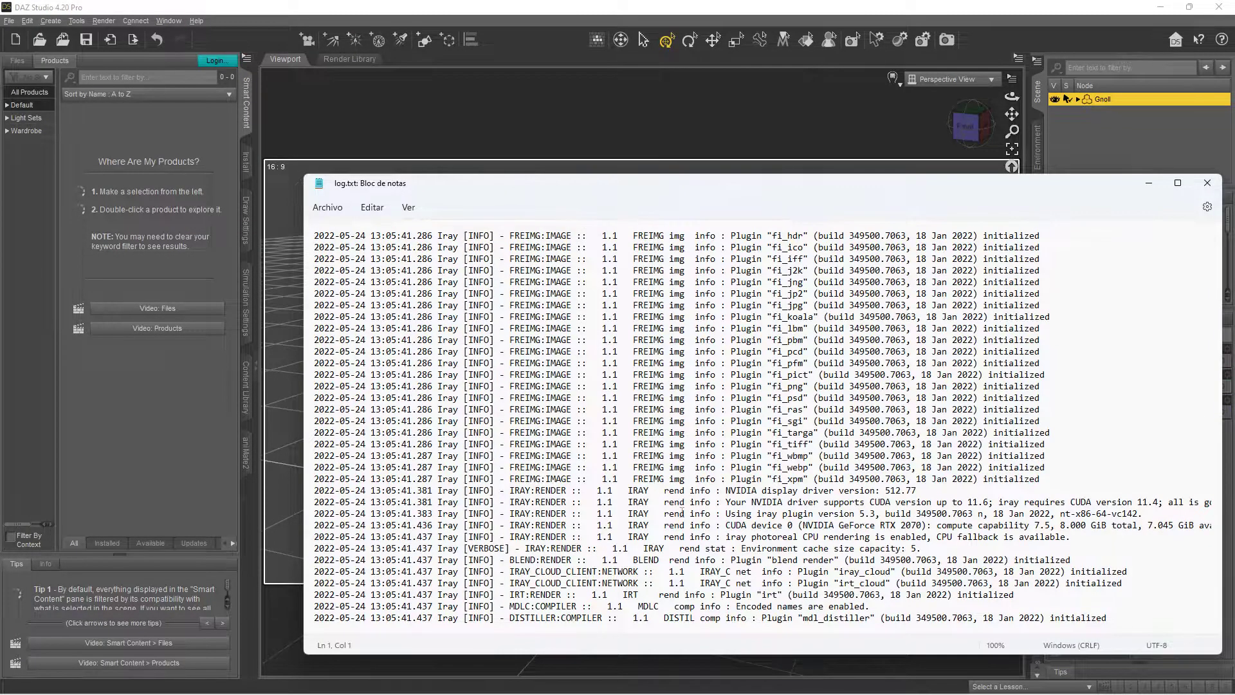
pyautogui.scroll(-15, 681, 508)
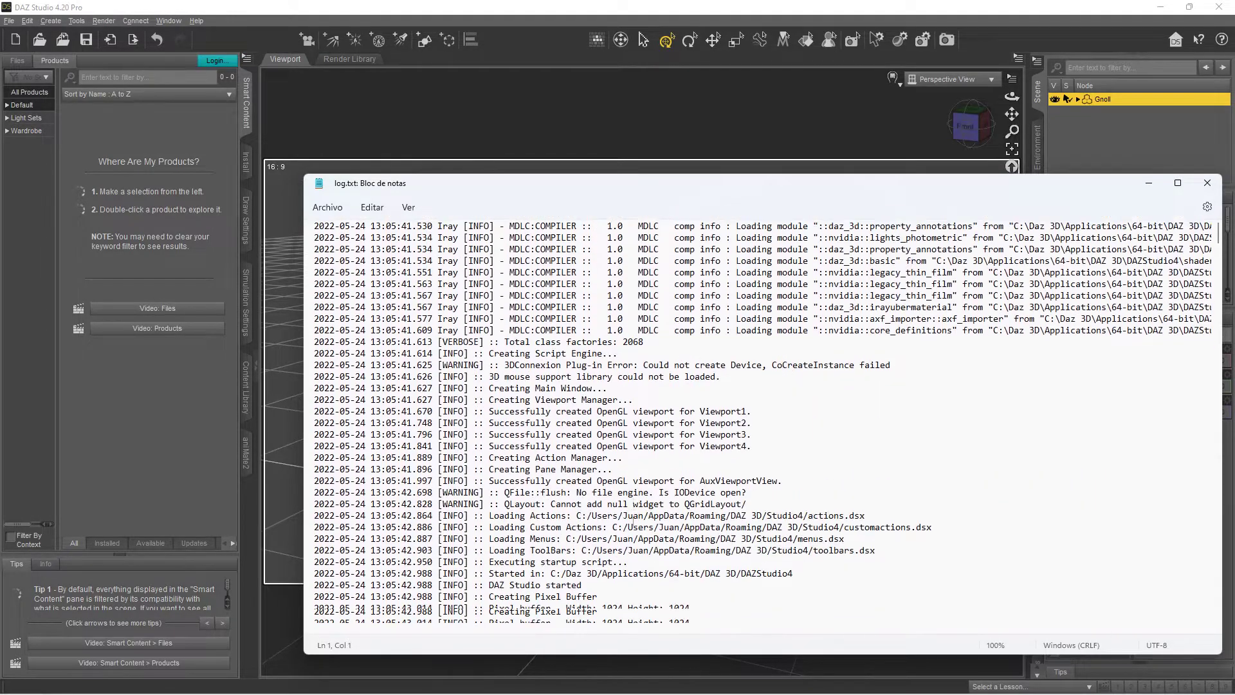
pyautogui.scroll(-7, 634, 520)
pyautogui.moveTo(1218, 239); pyautogui.dragTo(1218, 558)
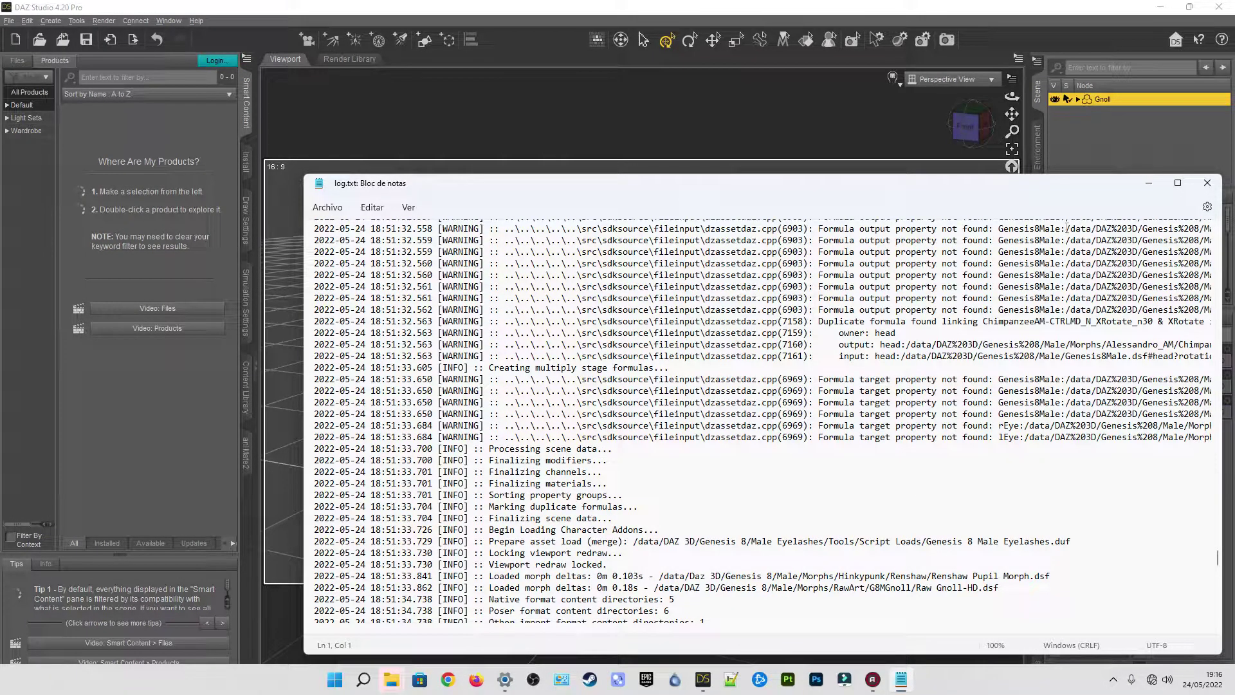
pyautogui.moveTo(818, 321); pyautogui.dragTo(1163, 338)
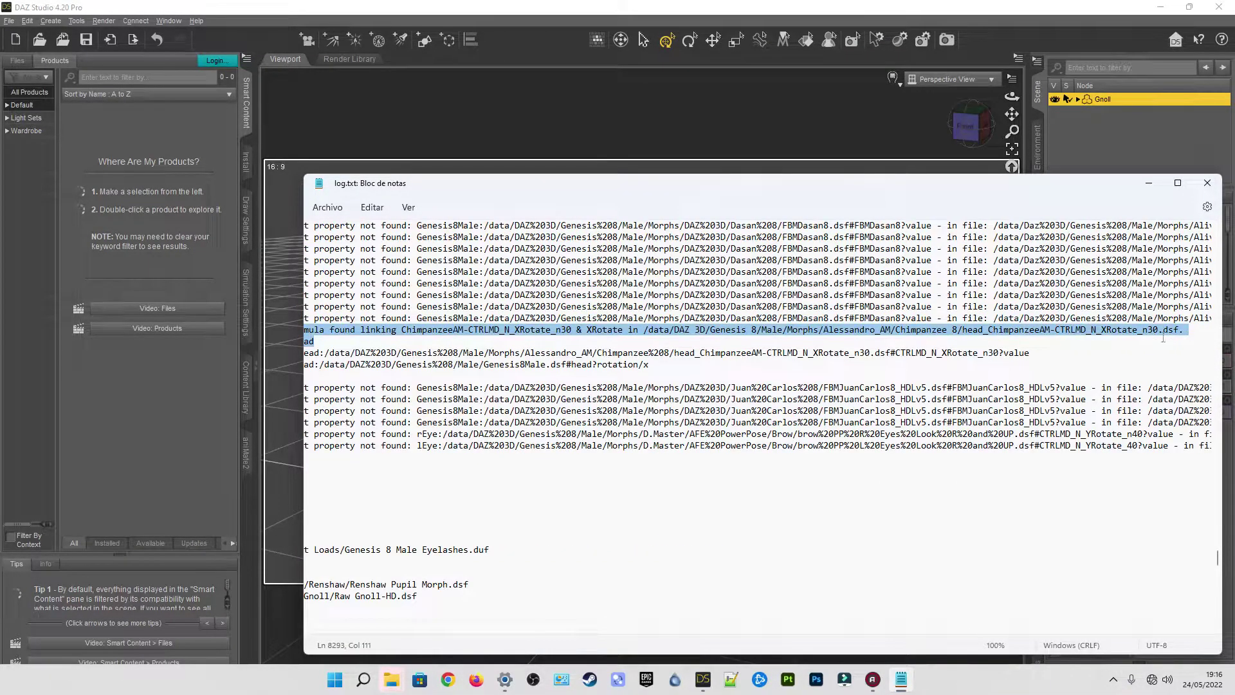
pyautogui.click(1207, 182)
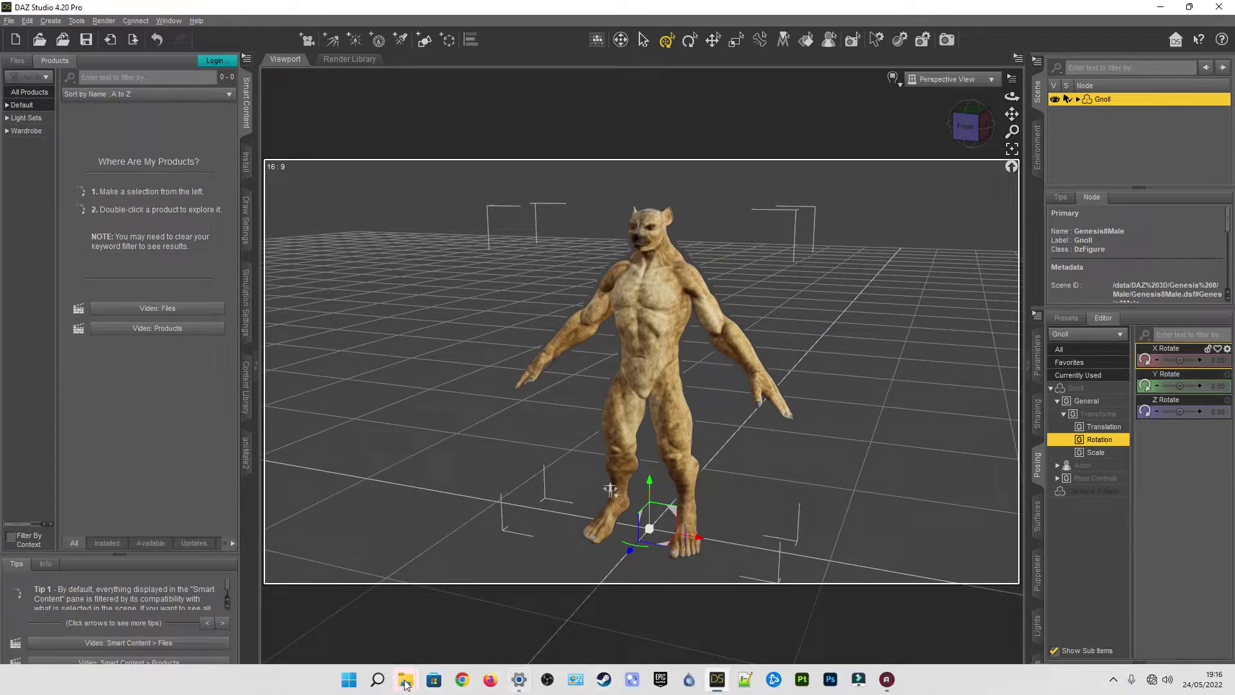
# Step: Switch to the Characters folder in File Explorer and open its RawArt/Gnollicious subfolder
pyautogui.moveTo(406, 680)
pyautogui.click(650, 598)
pyautogui.click(589, 248)
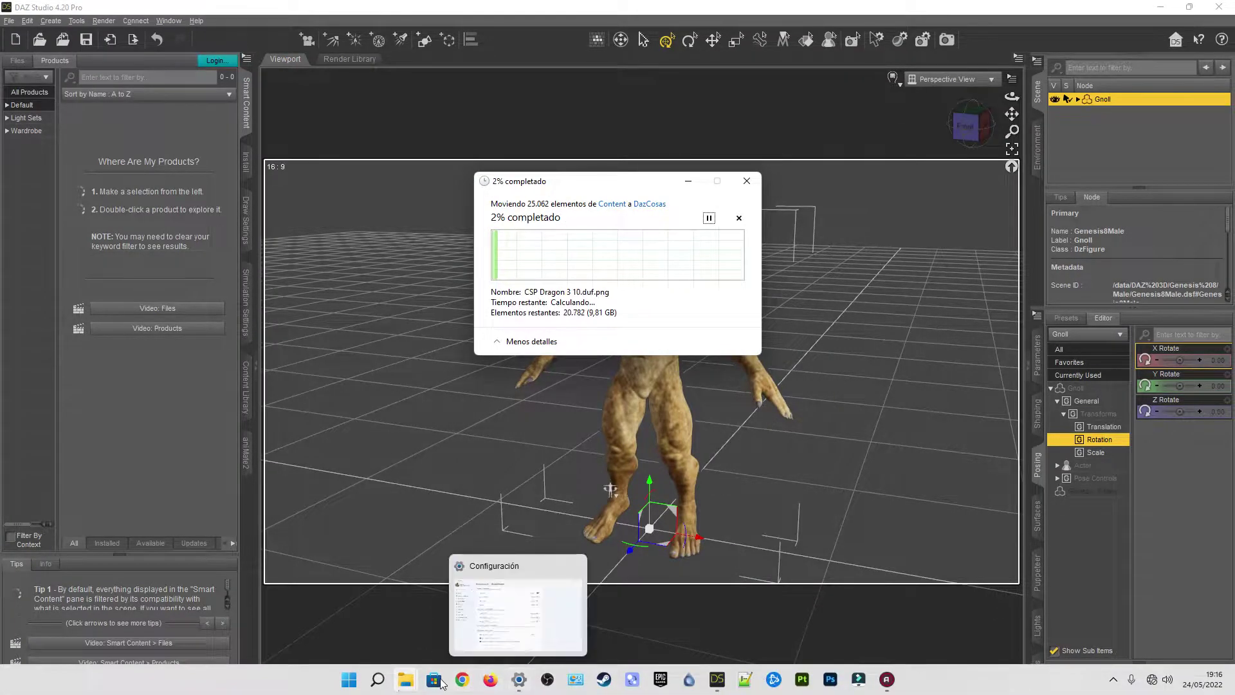
pyautogui.moveTo(406, 679)
pyautogui.click(399, 603)
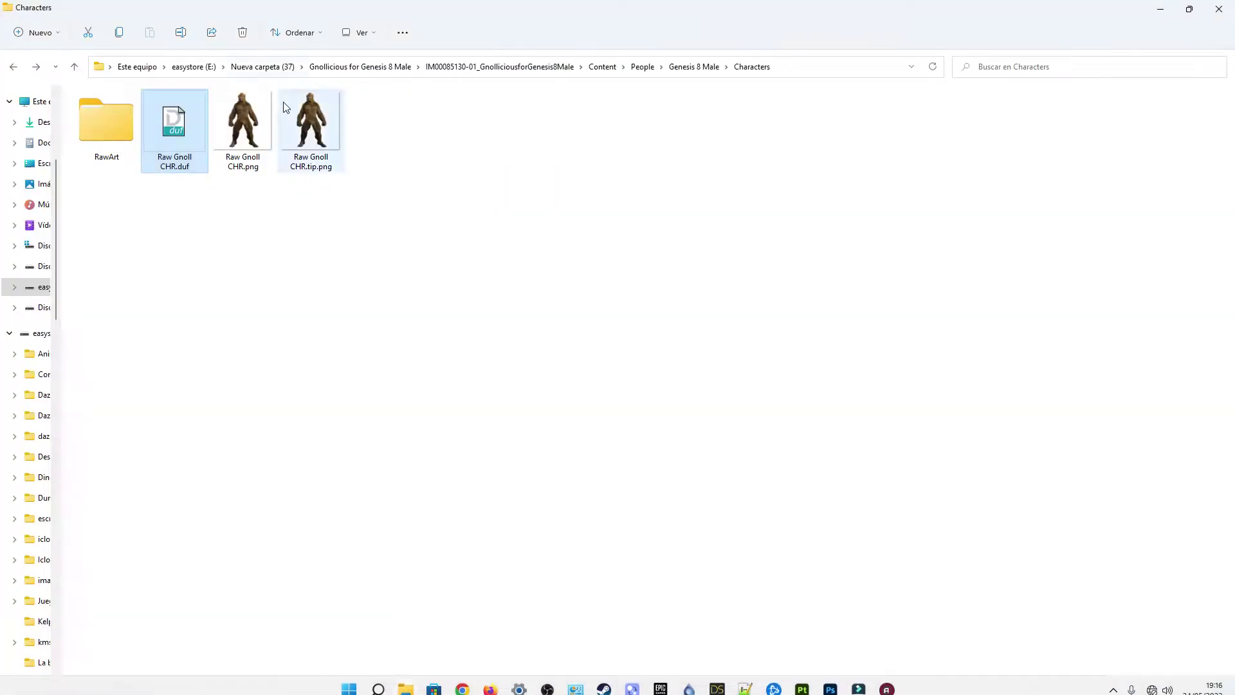
pyautogui.doubleClick(107, 127)
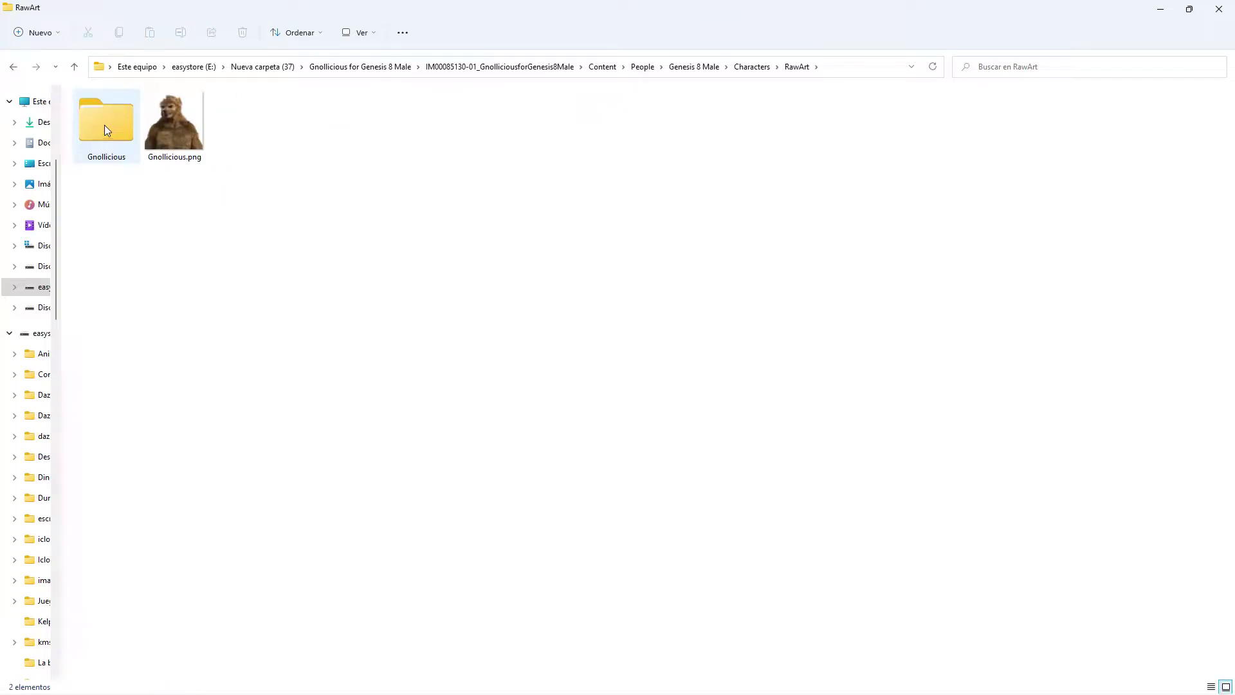
pyautogui.doubleClick(105, 127)
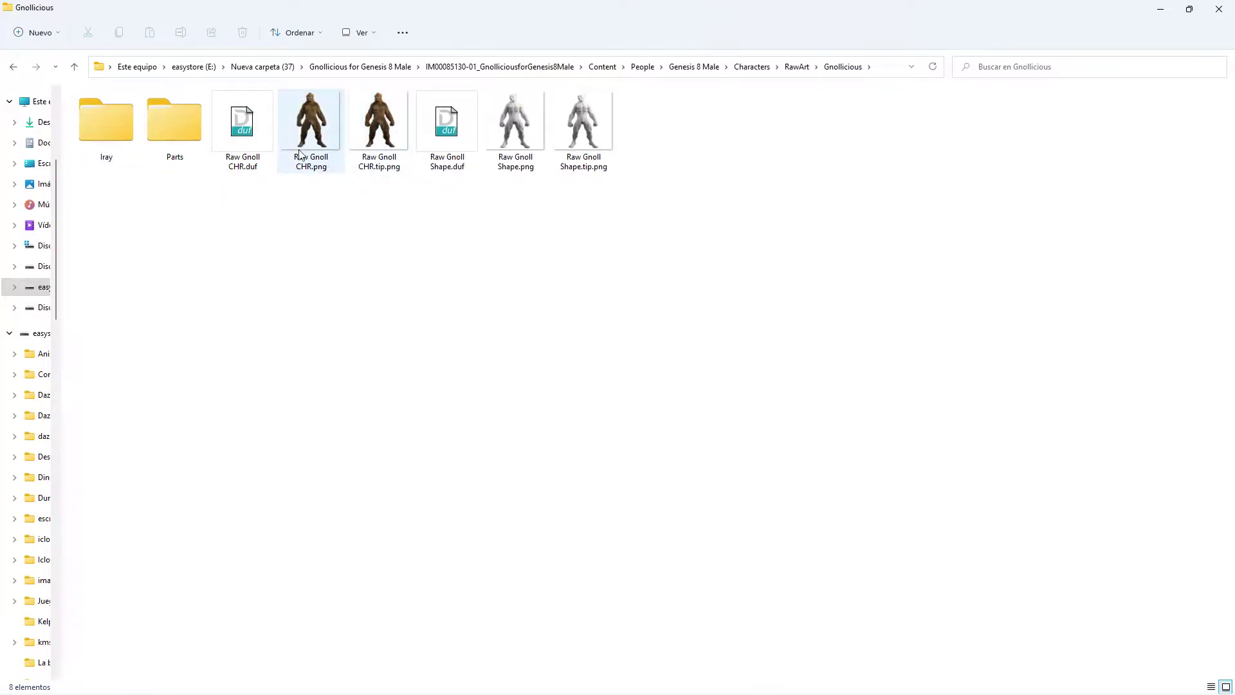
# Step: Try to load Raw Gnoll CHR.duf and Raw Gnoll Shape.duf from the Gnollicious folder into DAZ Studio
pyautogui.doubleClick(251, 129)
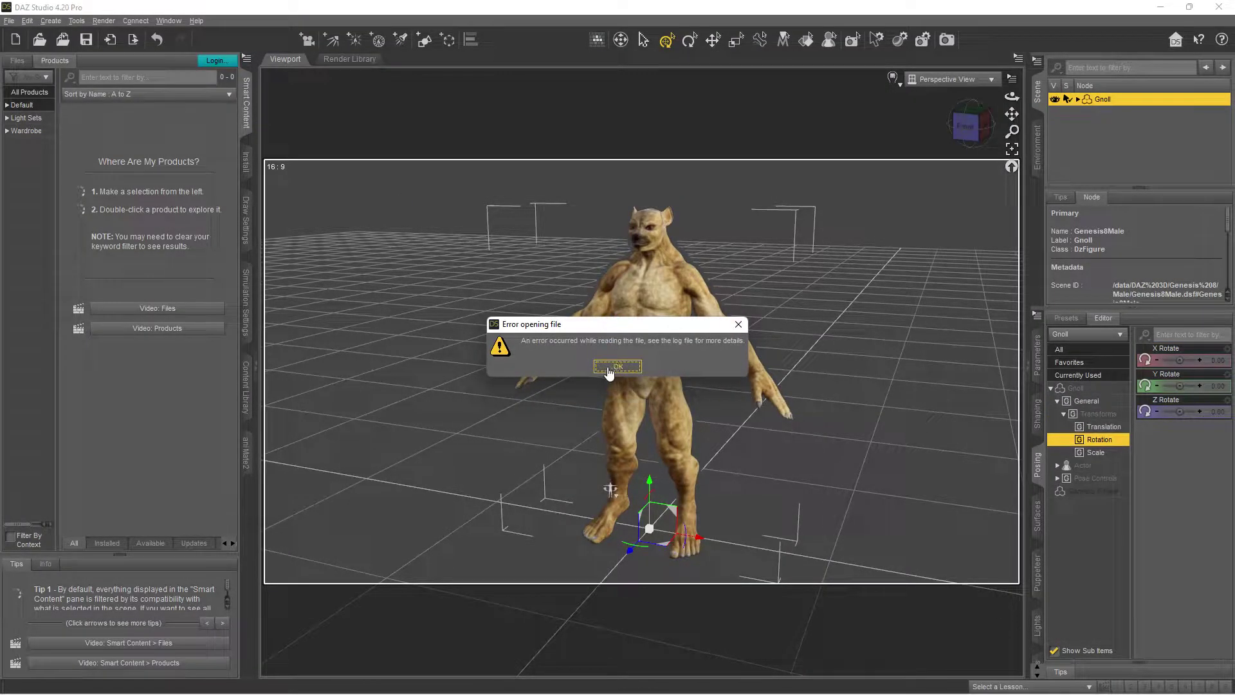
pyautogui.click(611, 371)
pyautogui.moveTo(409, 683)
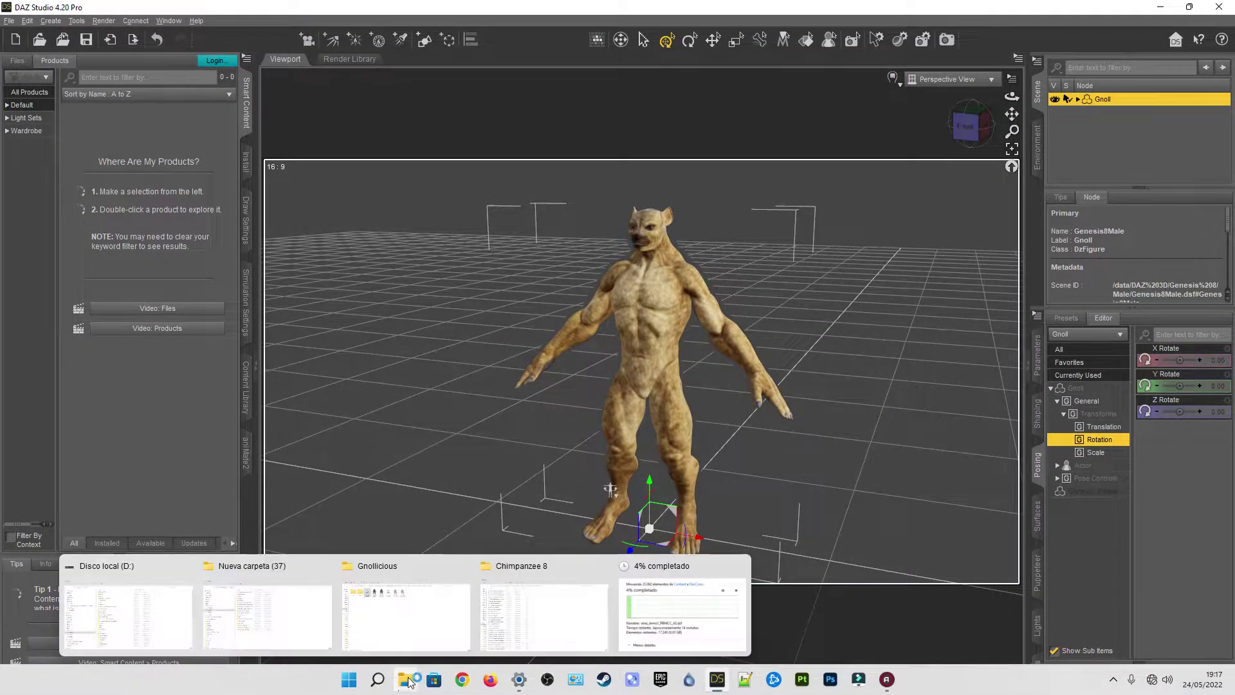
pyautogui.click(405, 616)
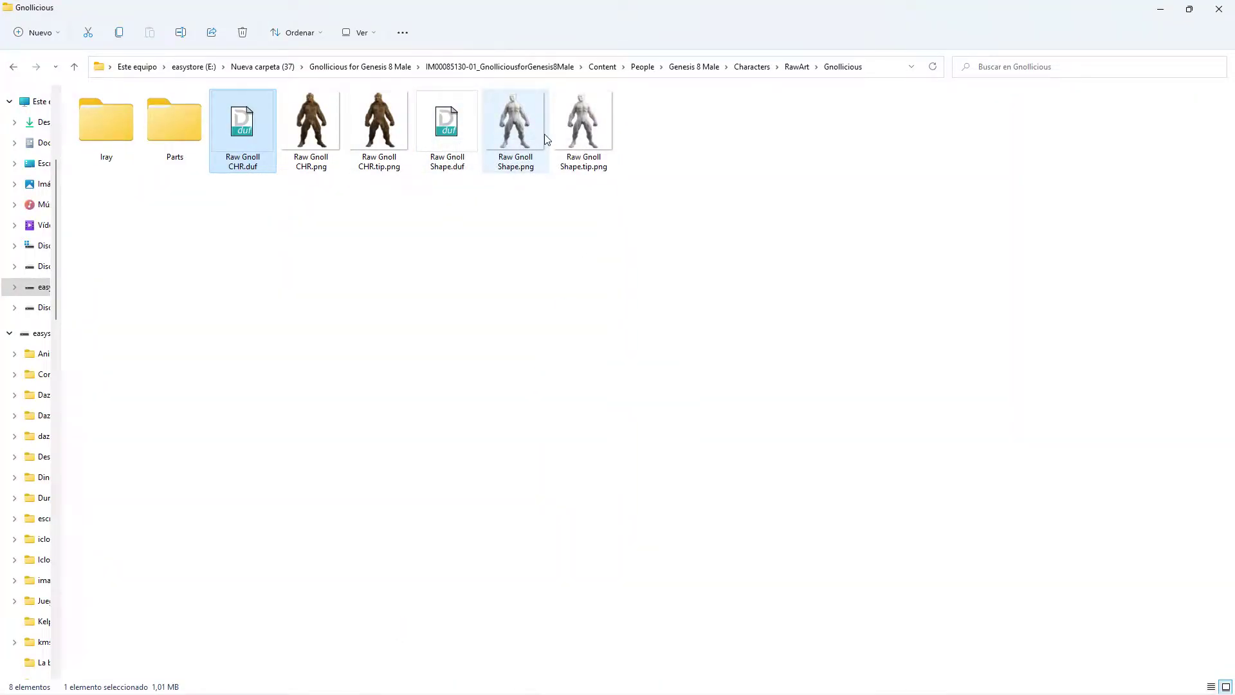
pyautogui.doubleClick(433, 134)
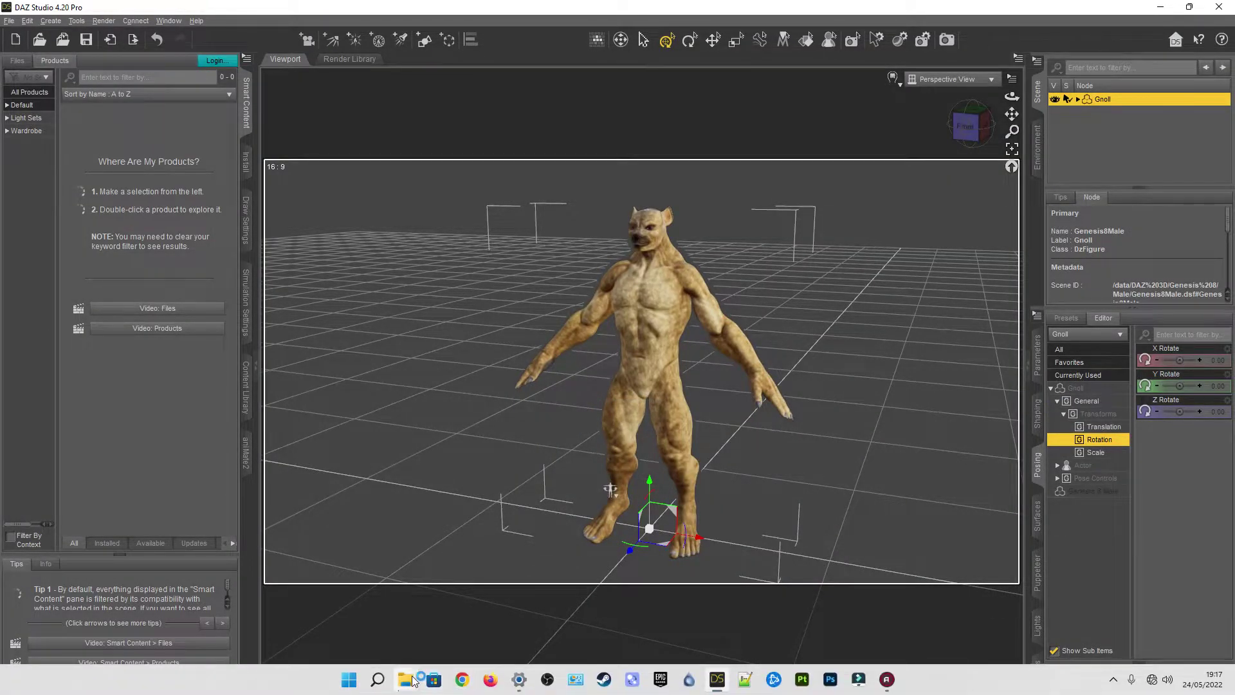
# Step: Look through the Gnollicious Parts folder and load Raw Gnoll 01 MAT Tan.duf from the Iray folder onto the Gnoll figure
pyautogui.moveTo(412, 680)
pyautogui.click(405, 614)
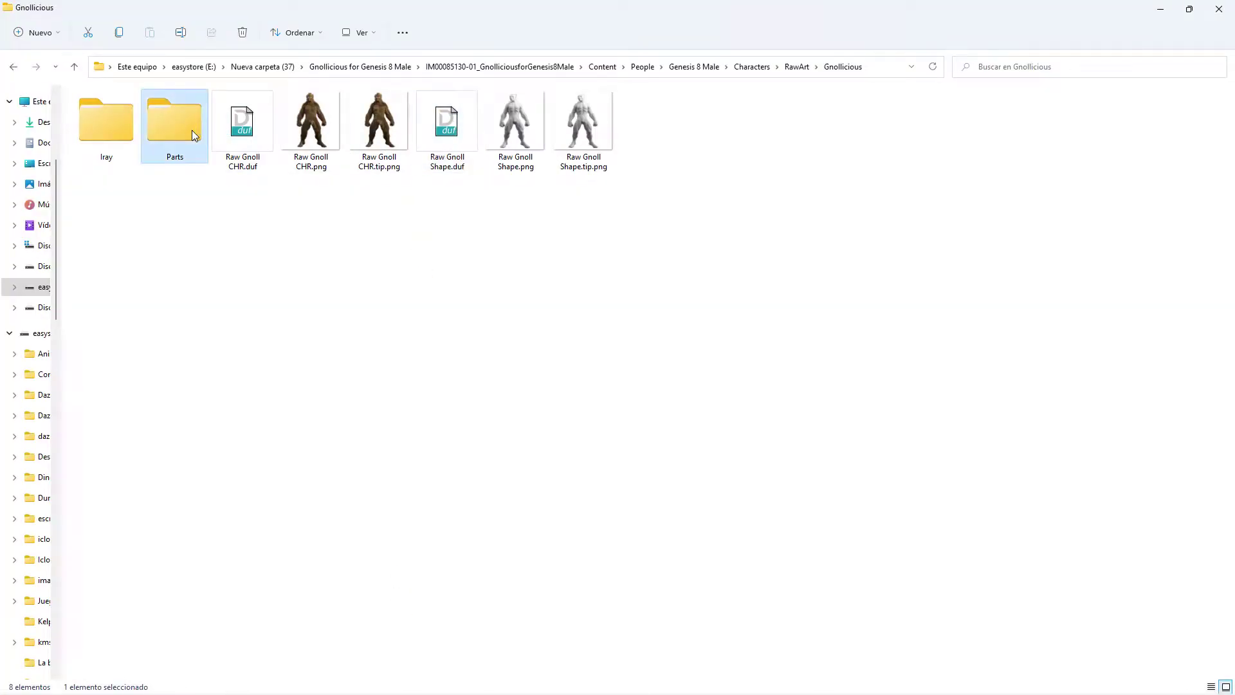
pyautogui.doubleClick(191, 130)
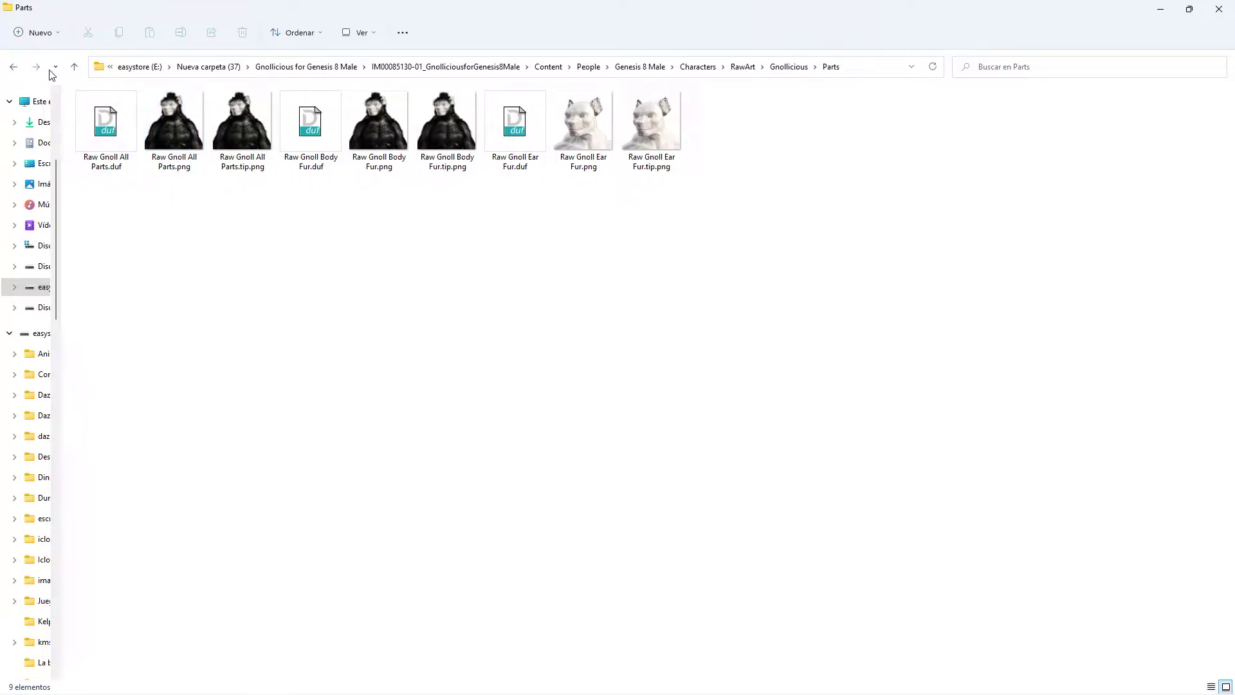
pyautogui.click(15, 72)
pyautogui.click(107, 111)
pyautogui.doubleClick(107, 113)
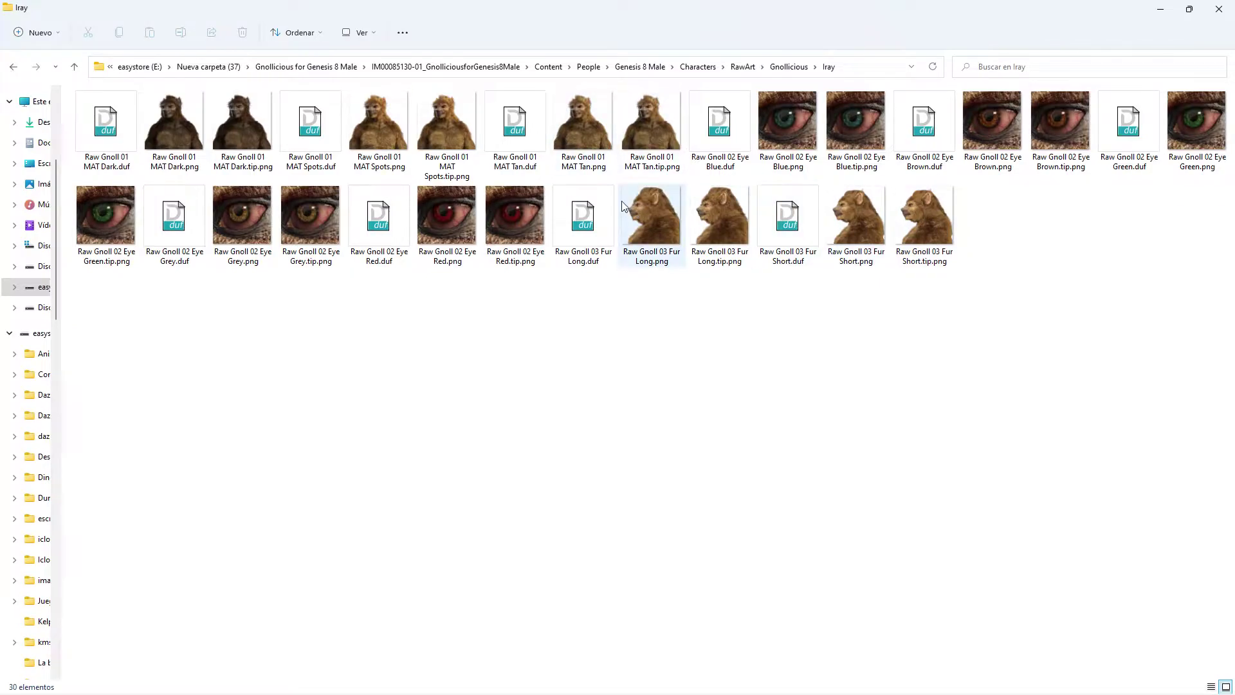
pyautogui.doubleClick(515, 122)
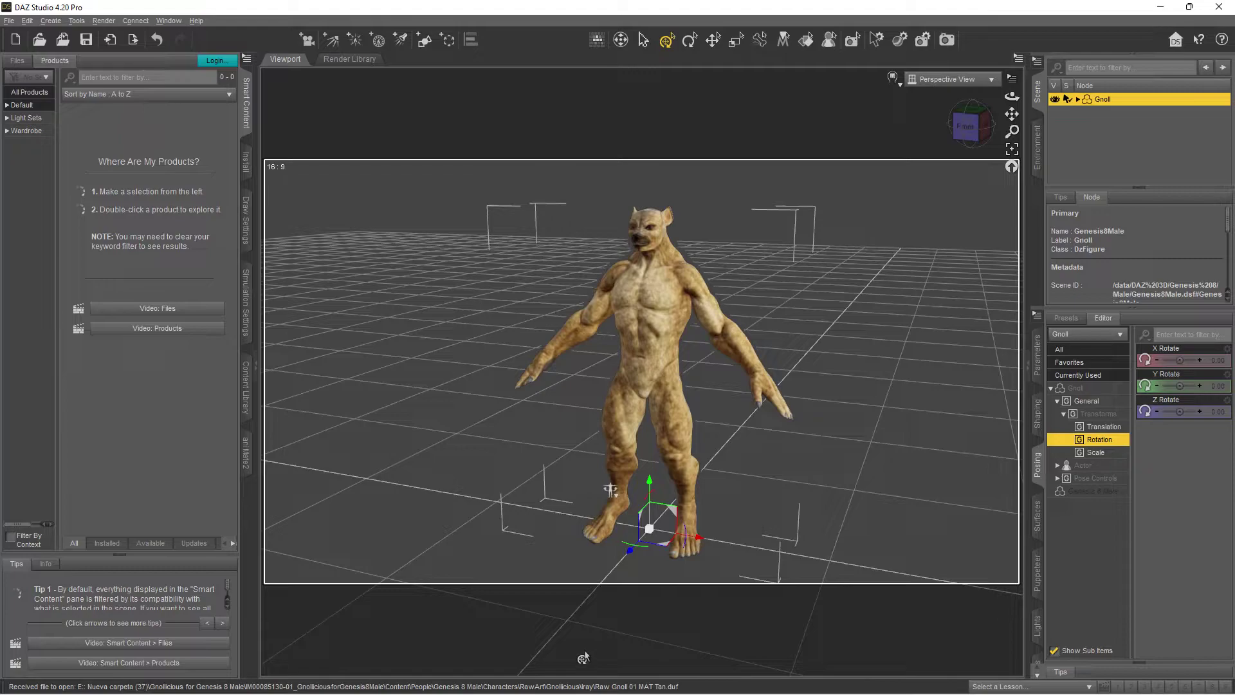
# Step: Load the grey eye material Raw Gnoll 02 Eye Grey.duf from the Iray folder onto the Gnoll figure
pyautogui.moveTo(409, 686)
pyautogui.click(406, 614)
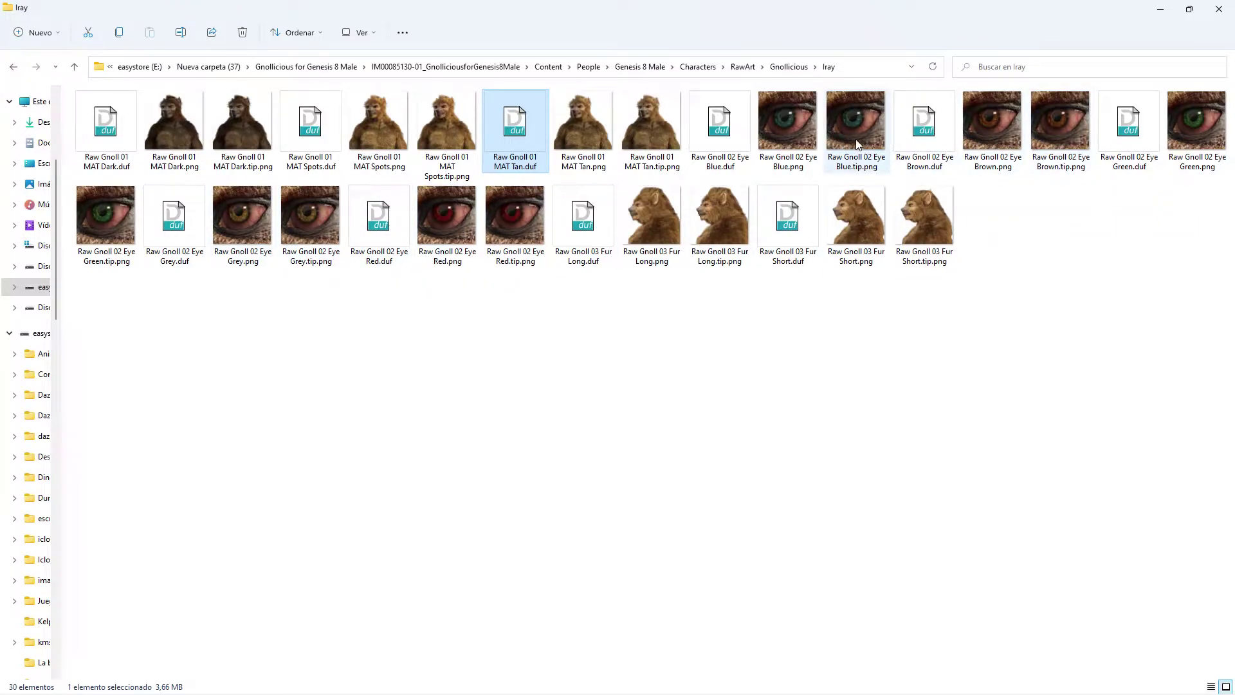
pyautogui.doubleClick(169, 219)
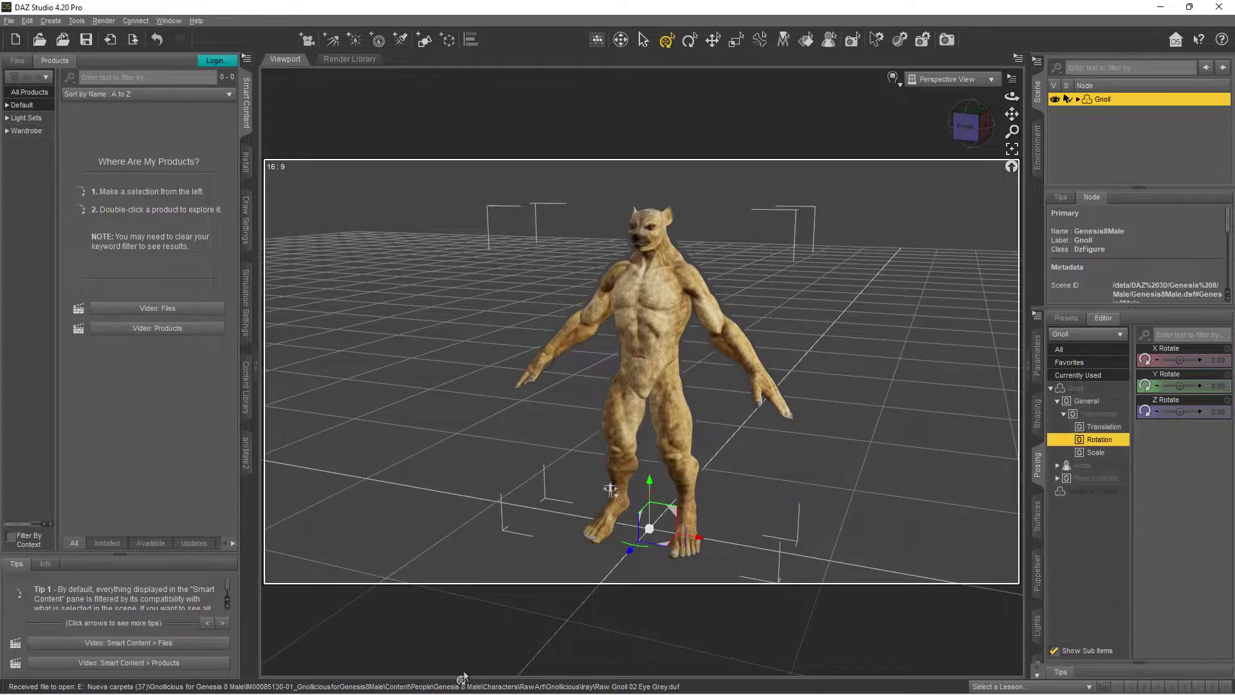
# Step: Load the short fur preset Raw Gnoll 03 Fur Short.duf from the Iray folder onto the Gnoll figure
pyautogui.moveTo(403, 679)
pyautogui.click(414, 611)
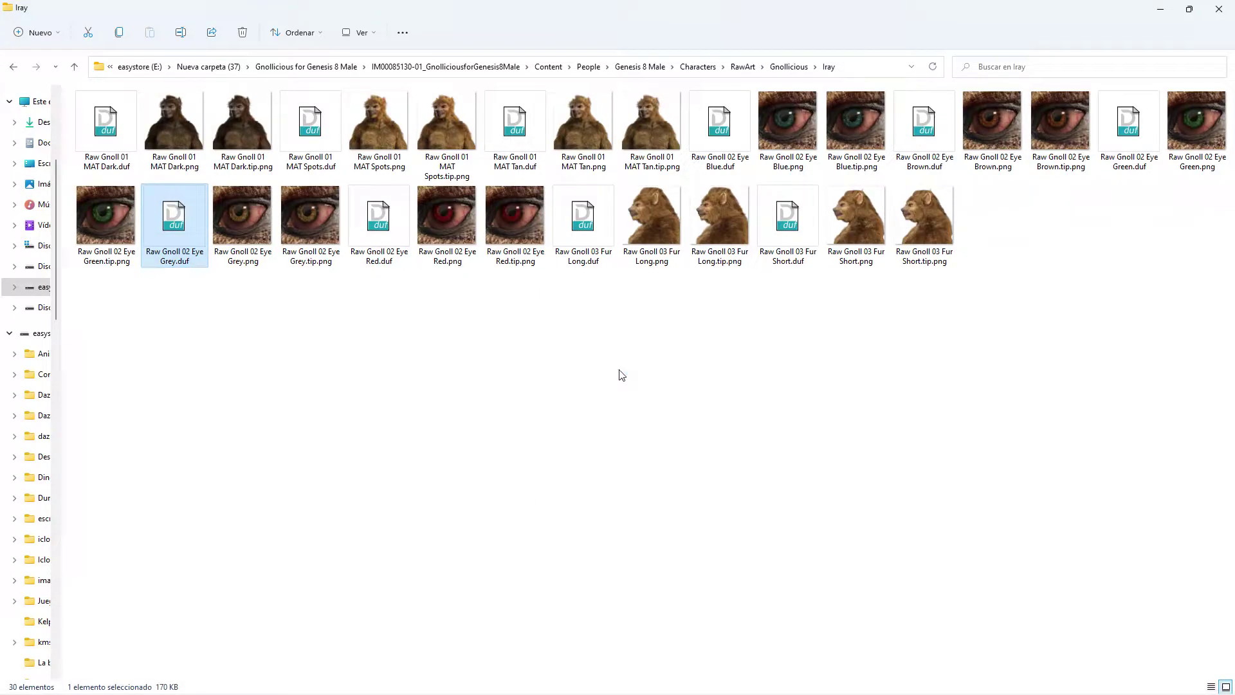
pyautogui.doubleClick(796, 233)
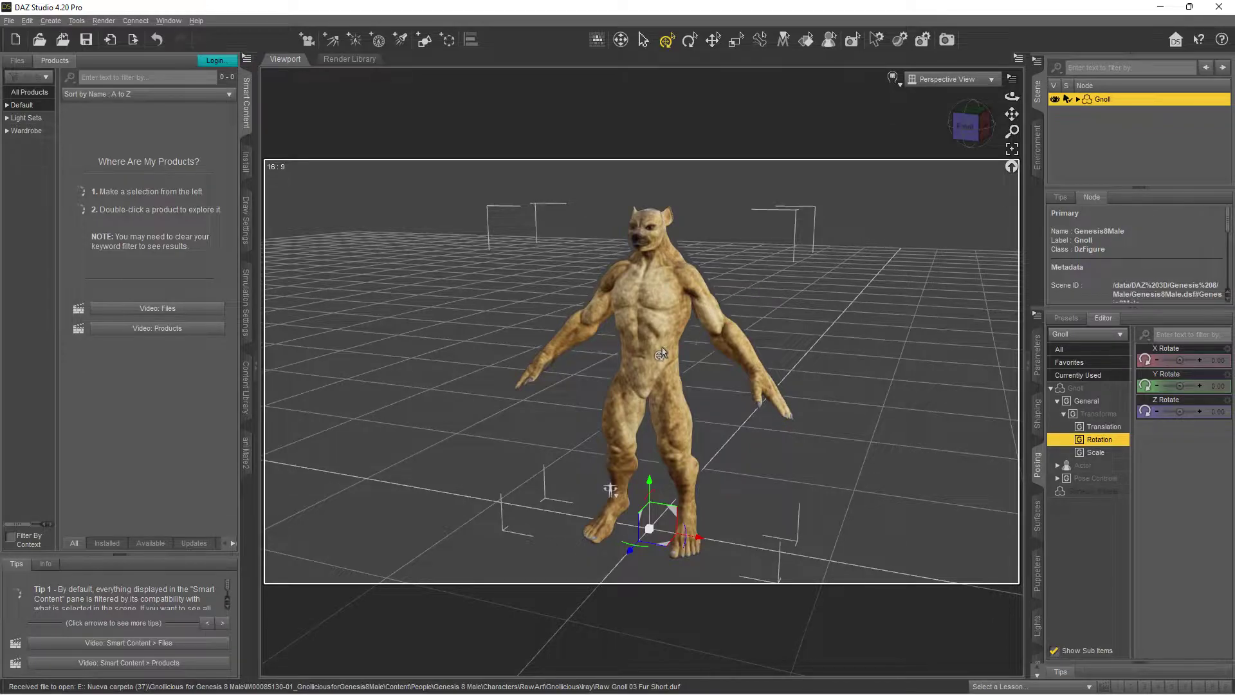
# Step: Apply the BoneBreaker 07 - Heavy Creature Advance pose from the STF Bone Breaker Armor product to the Gnoll figure
pyautogui.moveTo(1013, 96)
pyautogui.mouseDown()
pyautogui.moveTo(961, 106)
pyautogui.moveTo(1003, 107)
pyautogui.mouseUp()
pyautogui.moveTo(607, 488); pyautogui.dragTo(579, 484)
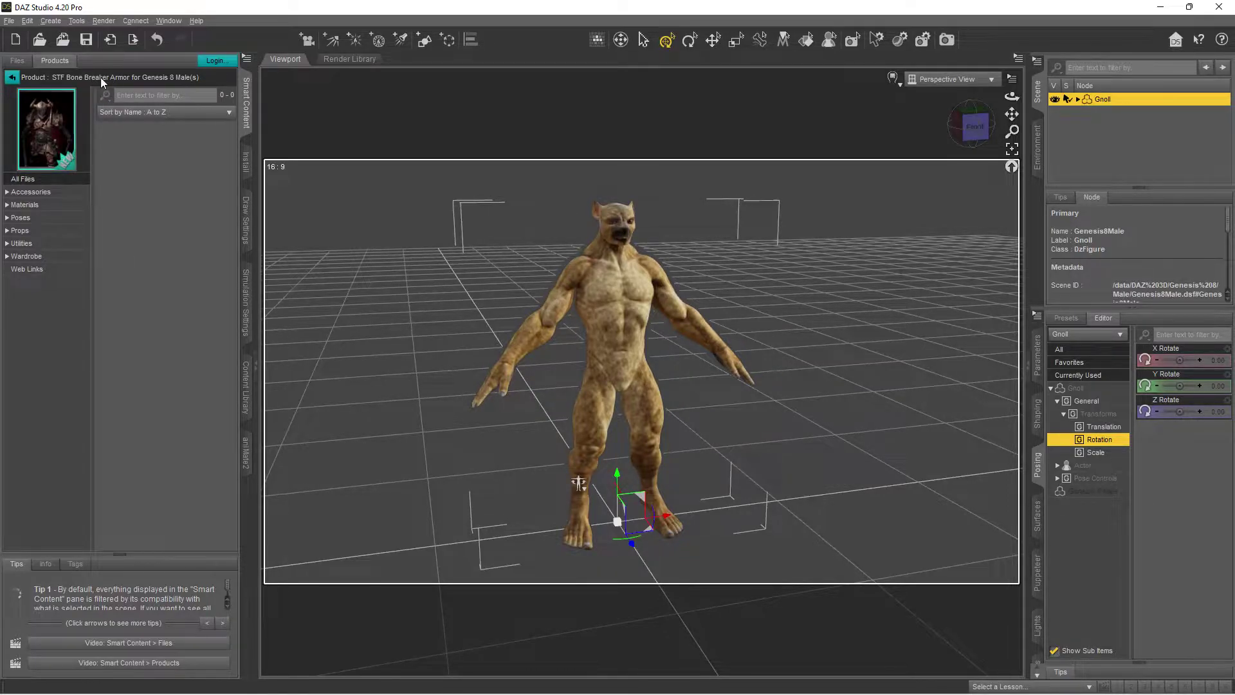
pyautogui.click(38, 257)
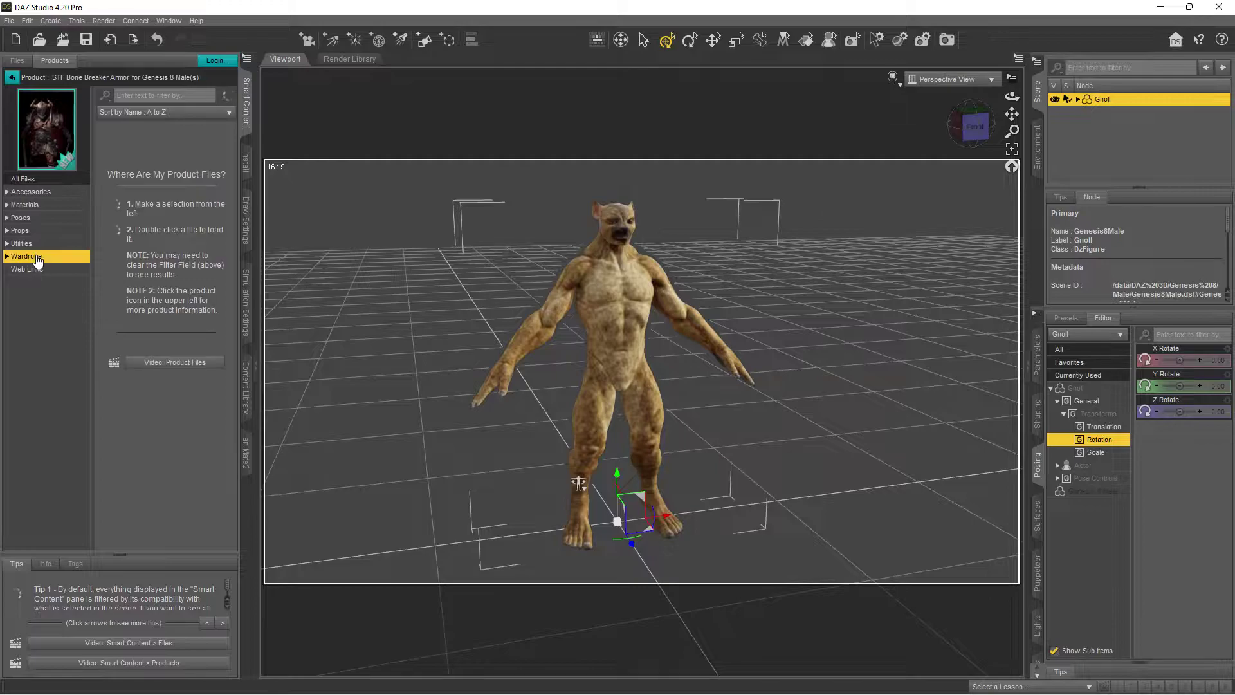
pyautogui.scroll(-3, 178, 437)
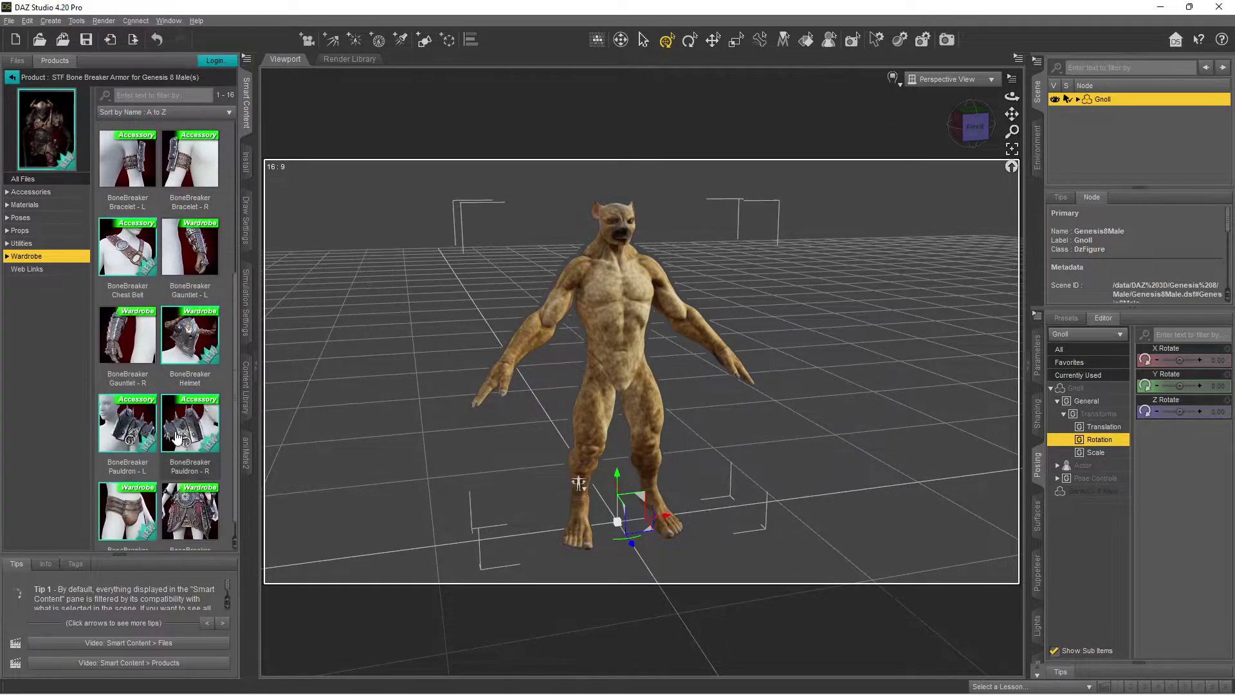
pyautogui.scroll(-1, 177, 438)
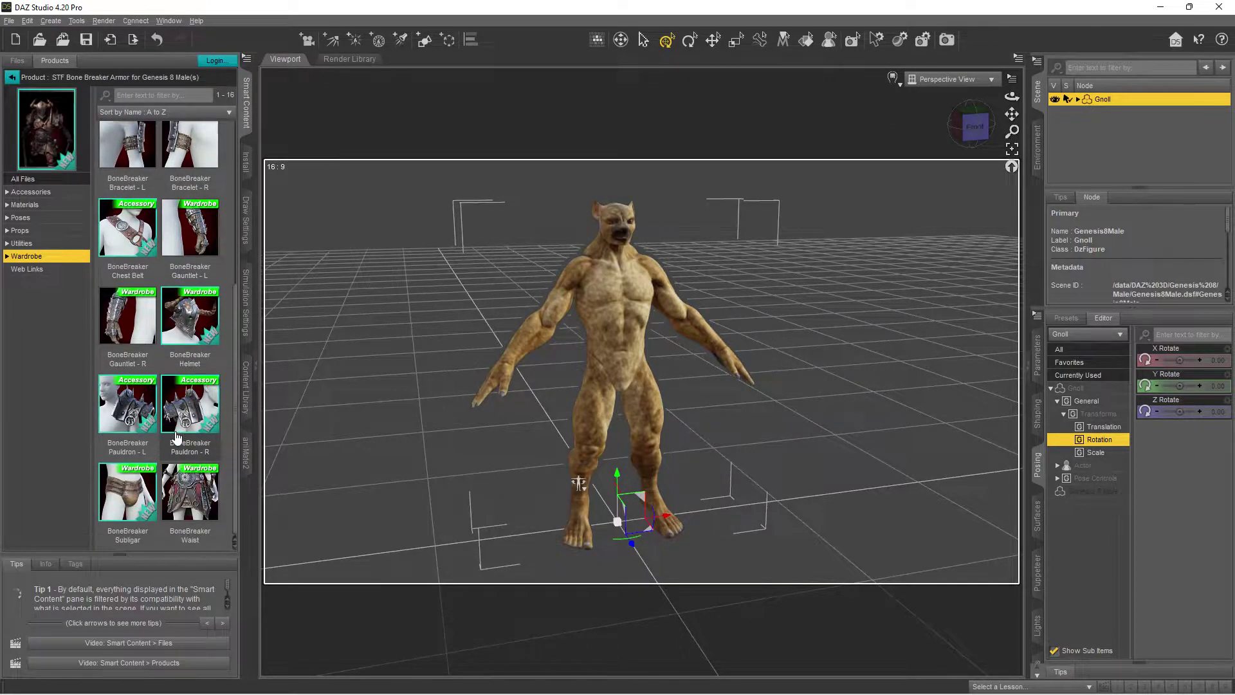
pyautogui.moveTo(190, 502)
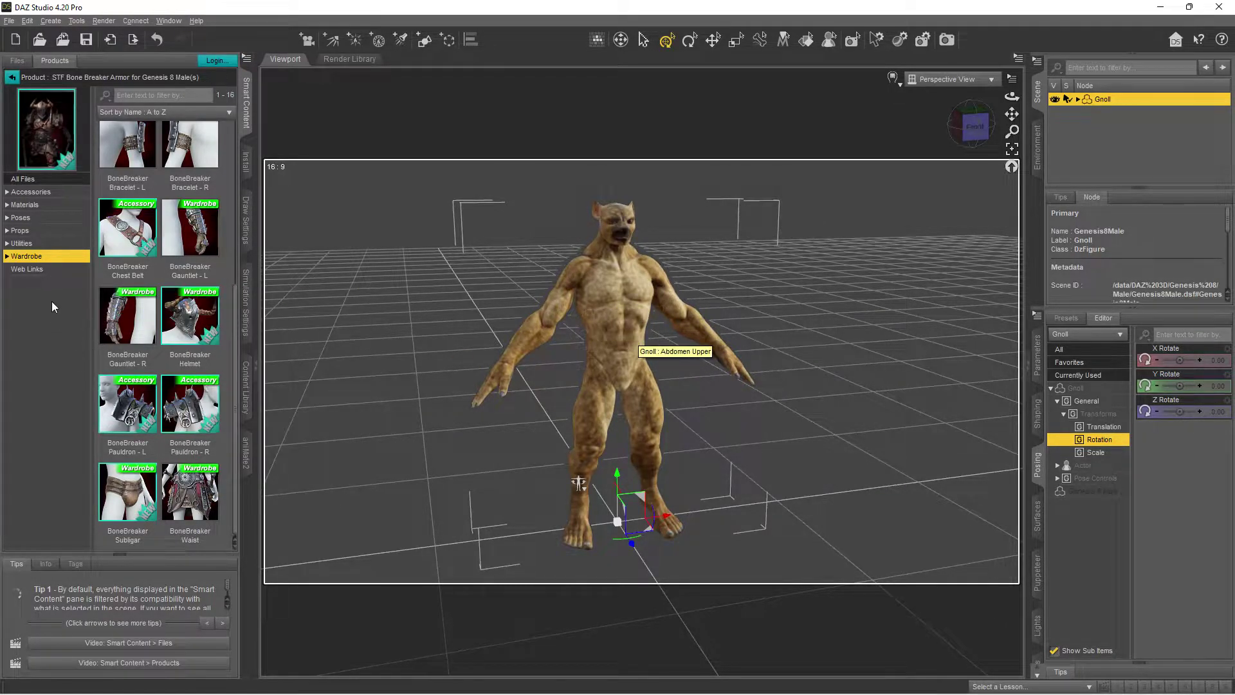
pyautogui.click(32, 219)
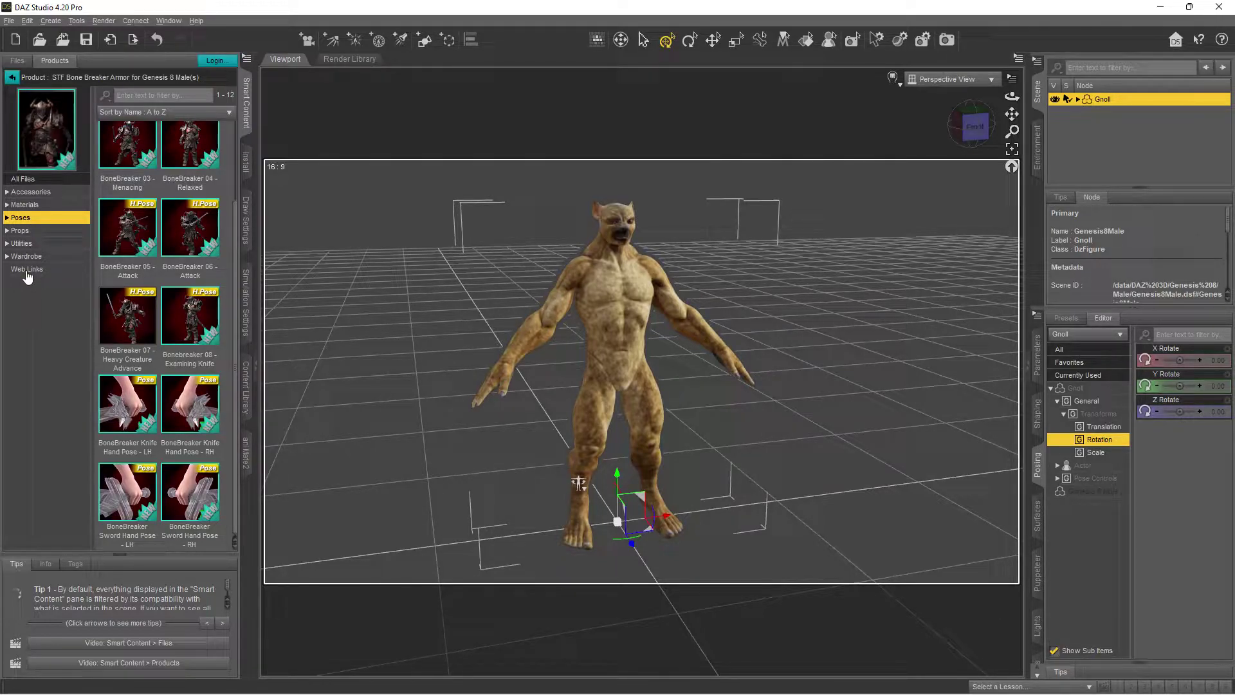
pyautogui.doubleClick(143, 320)
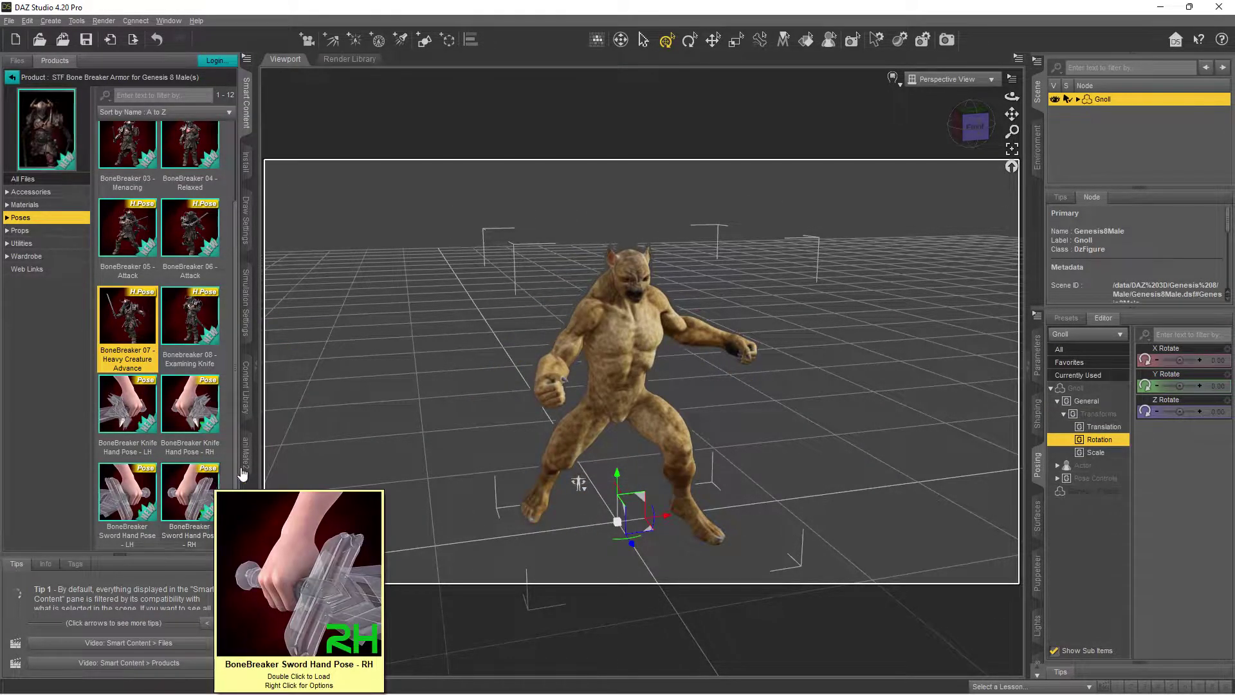
# Step: Load the BoneBreaker Waist from the Bone Breaker Armor wardrobe onto the Gnoll figure and inspect its fit up close
pyautogui.click(31, 257)
pyautogui.scroll(-2, 160, 386)
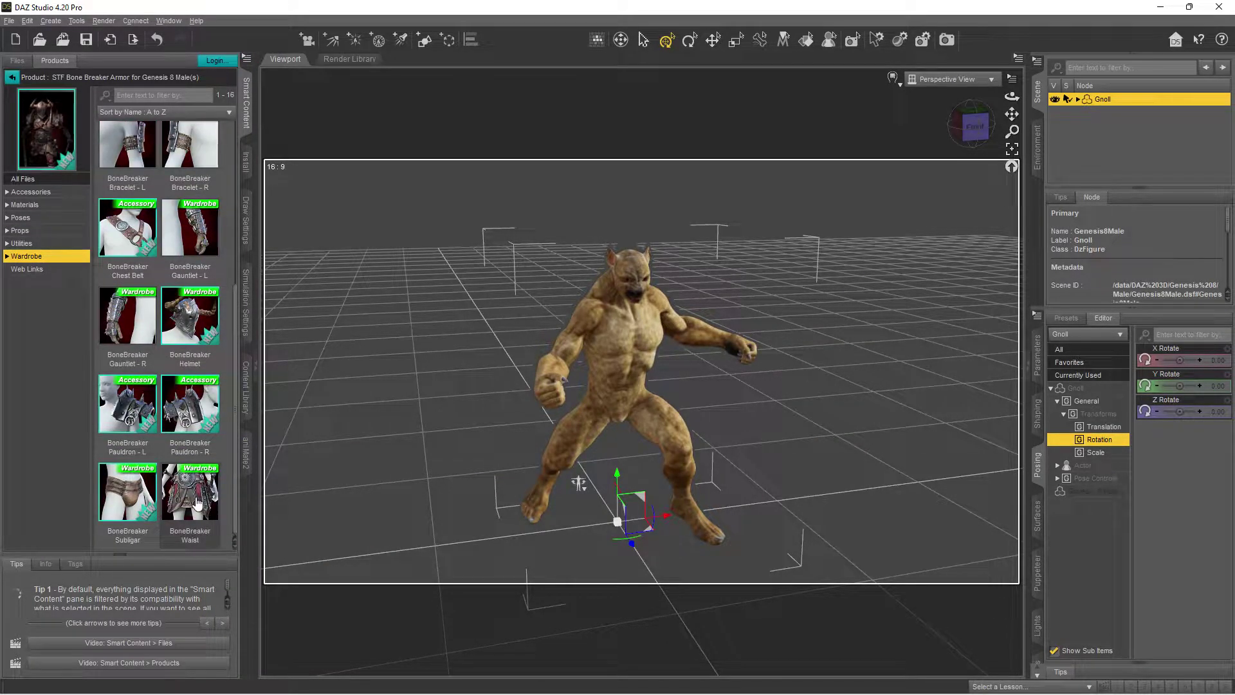
pyautogui.doubleClick(197, 502)
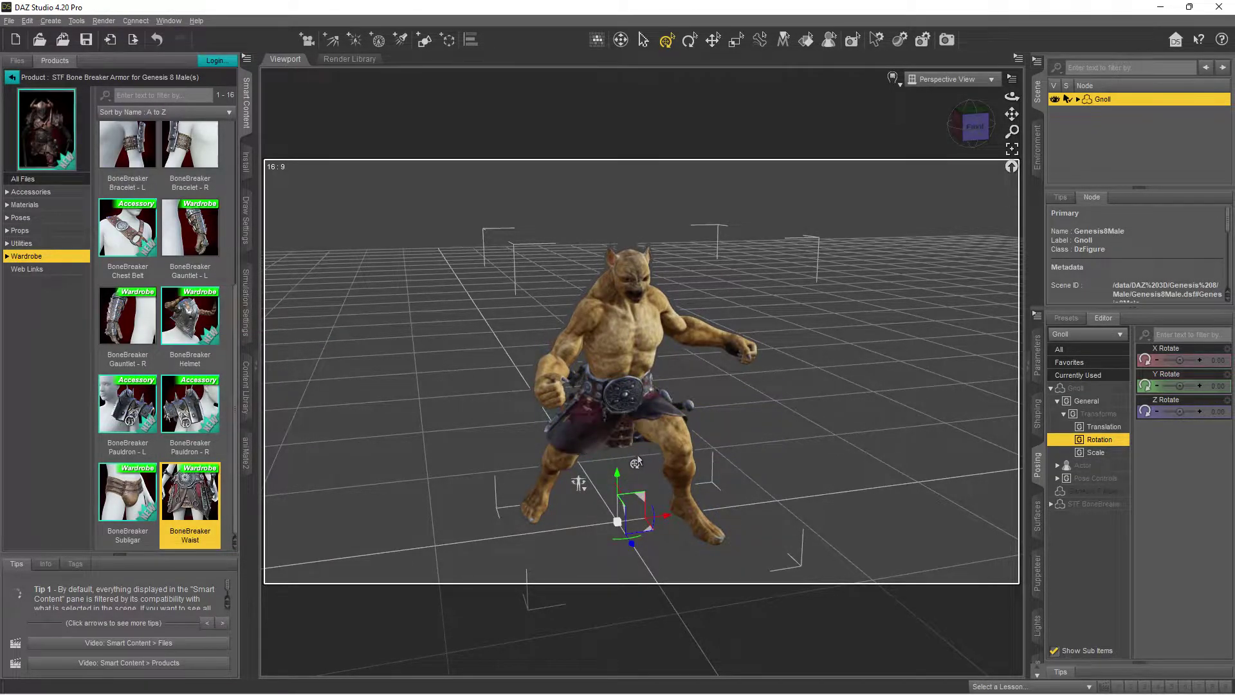
pyautogui.scroll(6, 611, 482)
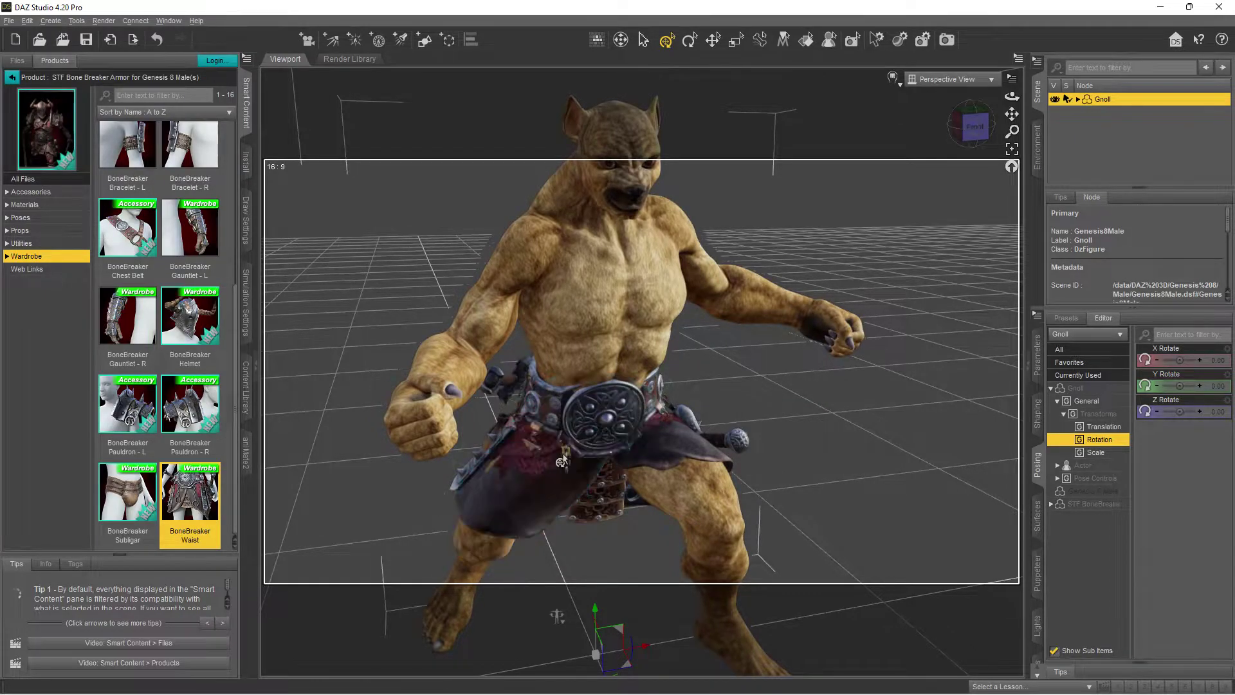
# Step: Switch the viewport to an untextured shaded draw style and enlarge the STF BoneBreaker Waist to a scale of about 116.6%
pyautogui.click(898, 85)
pyautogui.click(880, 181)
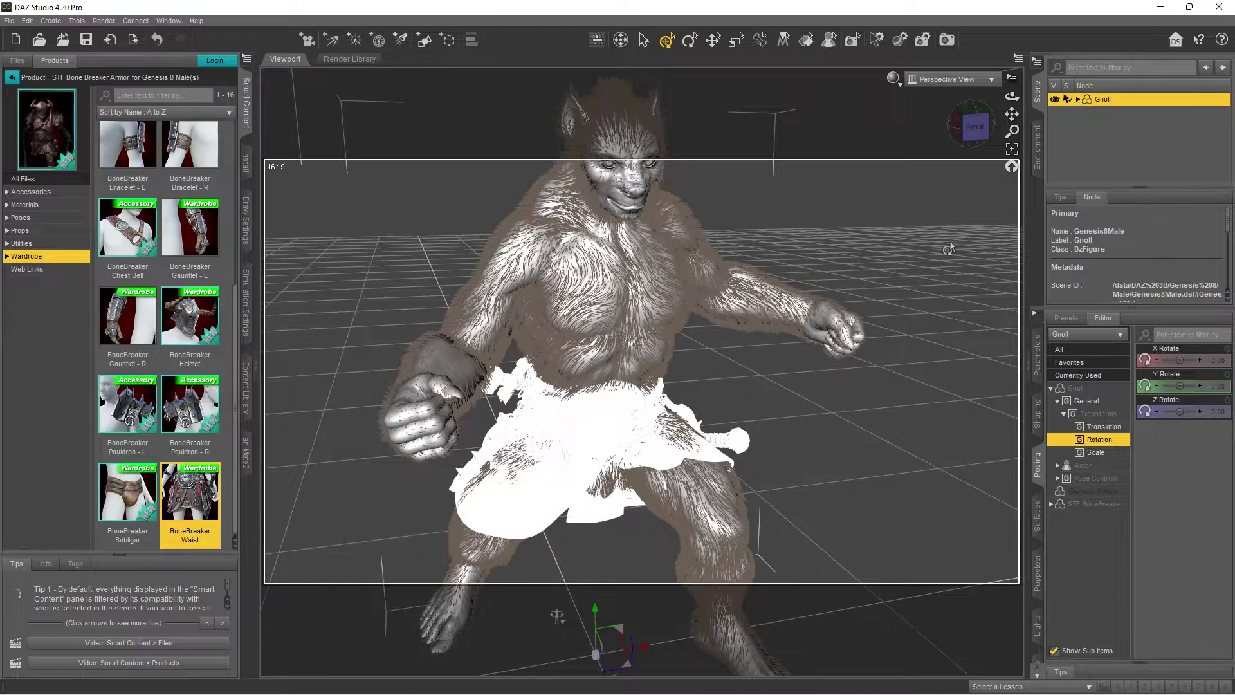
pyautogui.click(564, 473)
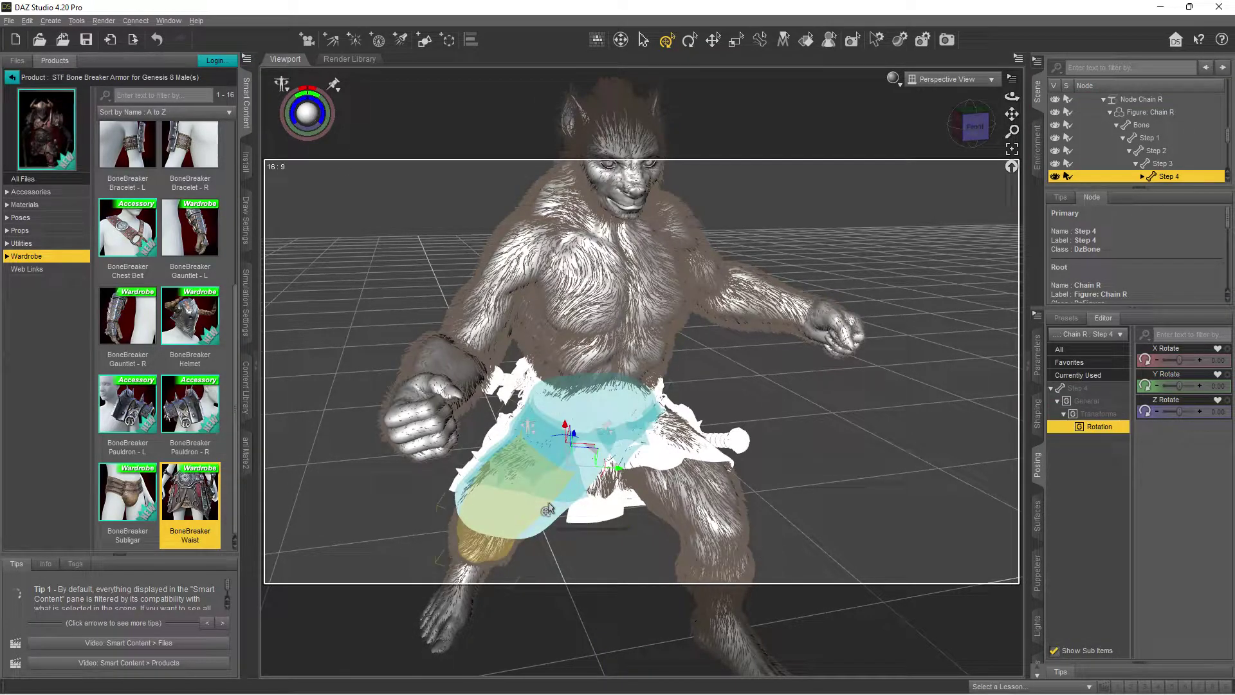
pyautogui.click(547, 509)
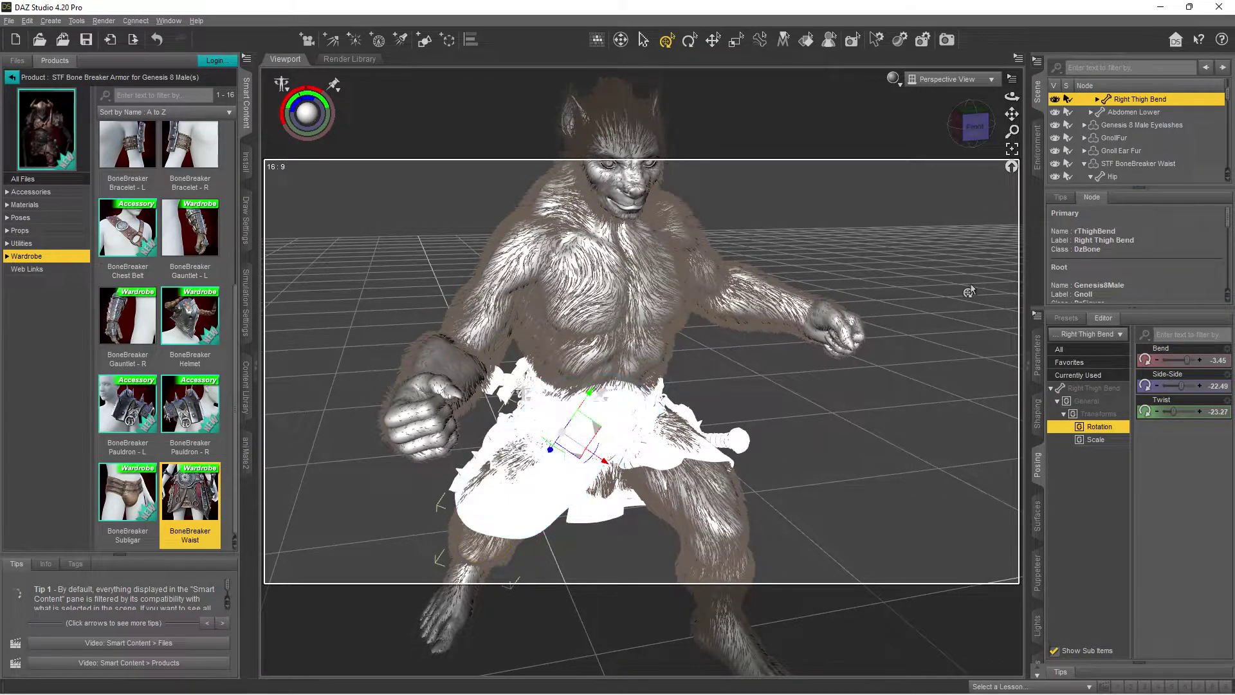
pyautogui.click(1146, 164)
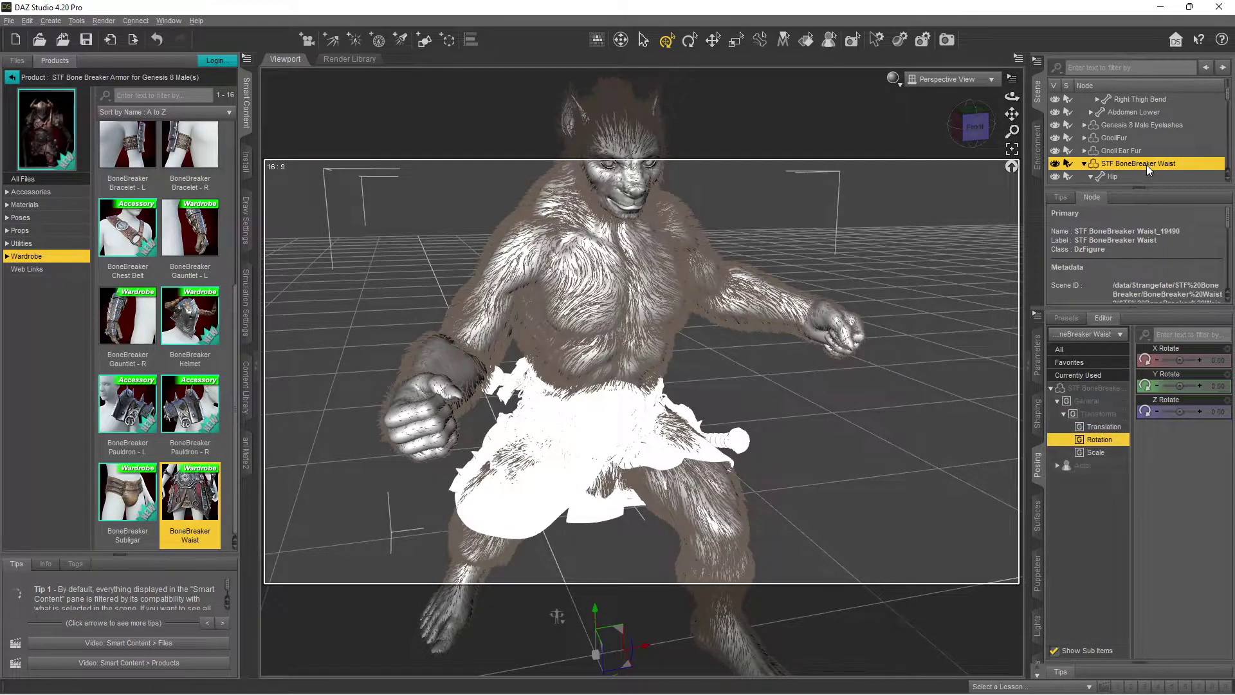
pyautogui.click(1095, 454)
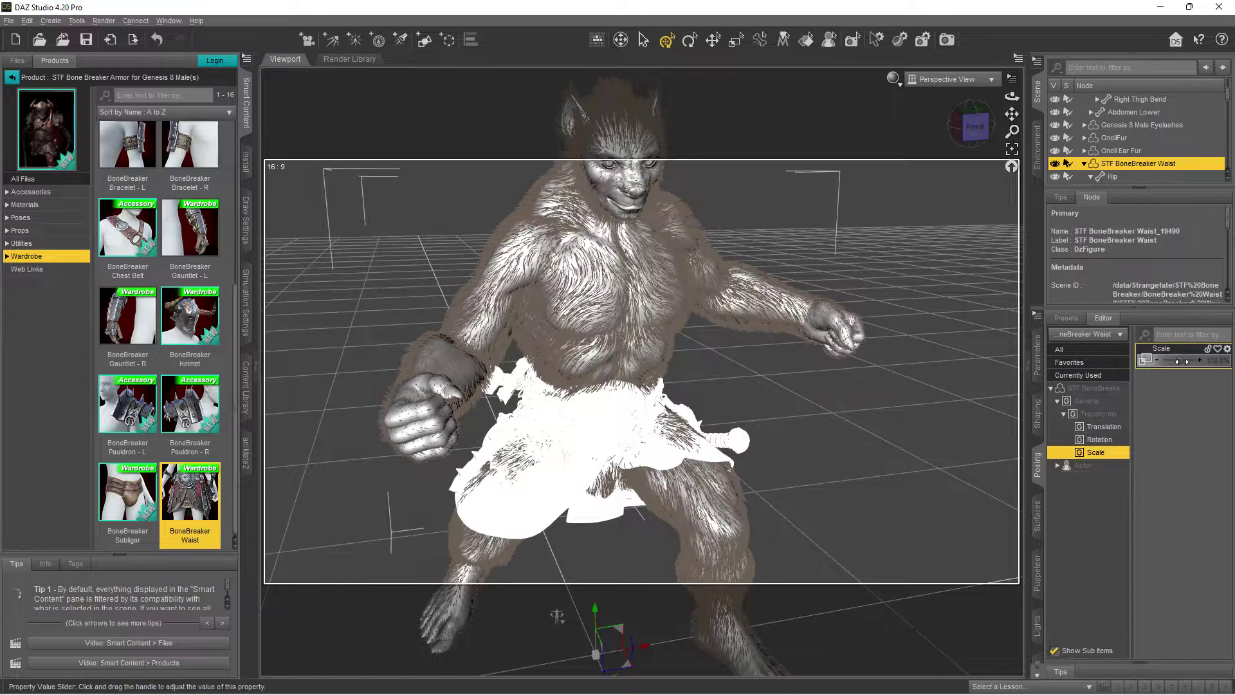
pyautogui.moveTo(1179, 360); pyautogui.dragTo(1187, 360)
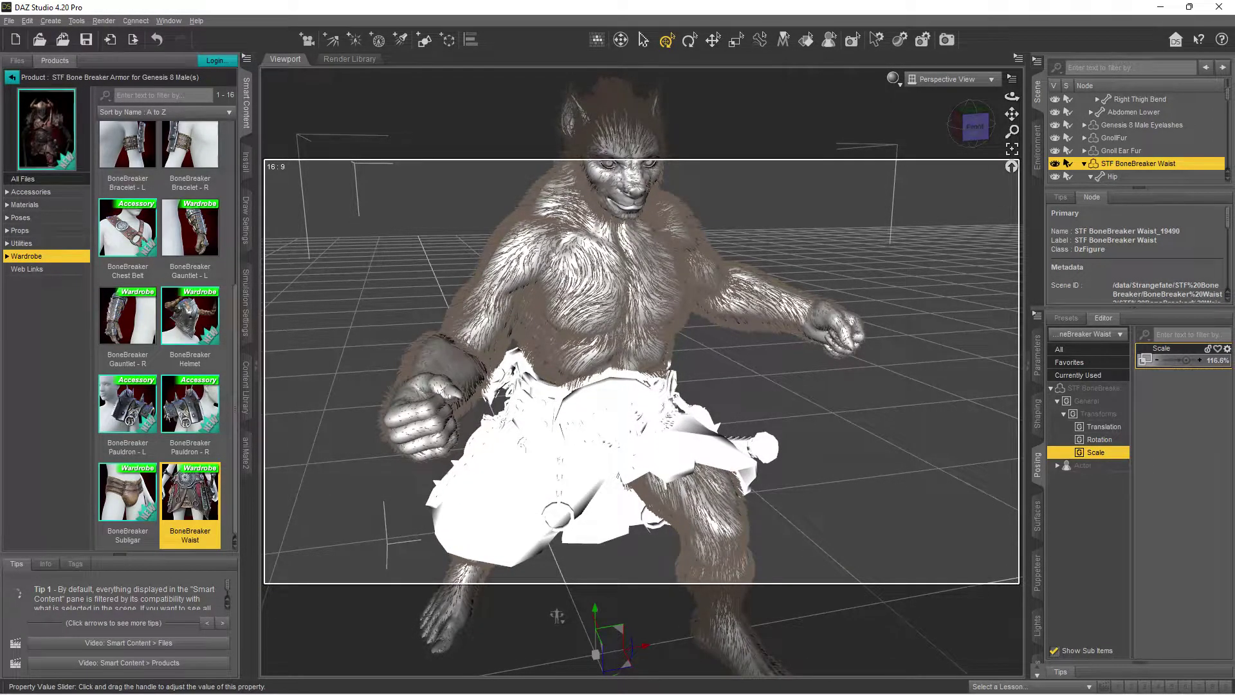
# Step: Set the viewport draw style to Filament (PBR) and reduce the STF BoneBreaker Waist scale to about 107.4%
pyautogui.click(893, 78)
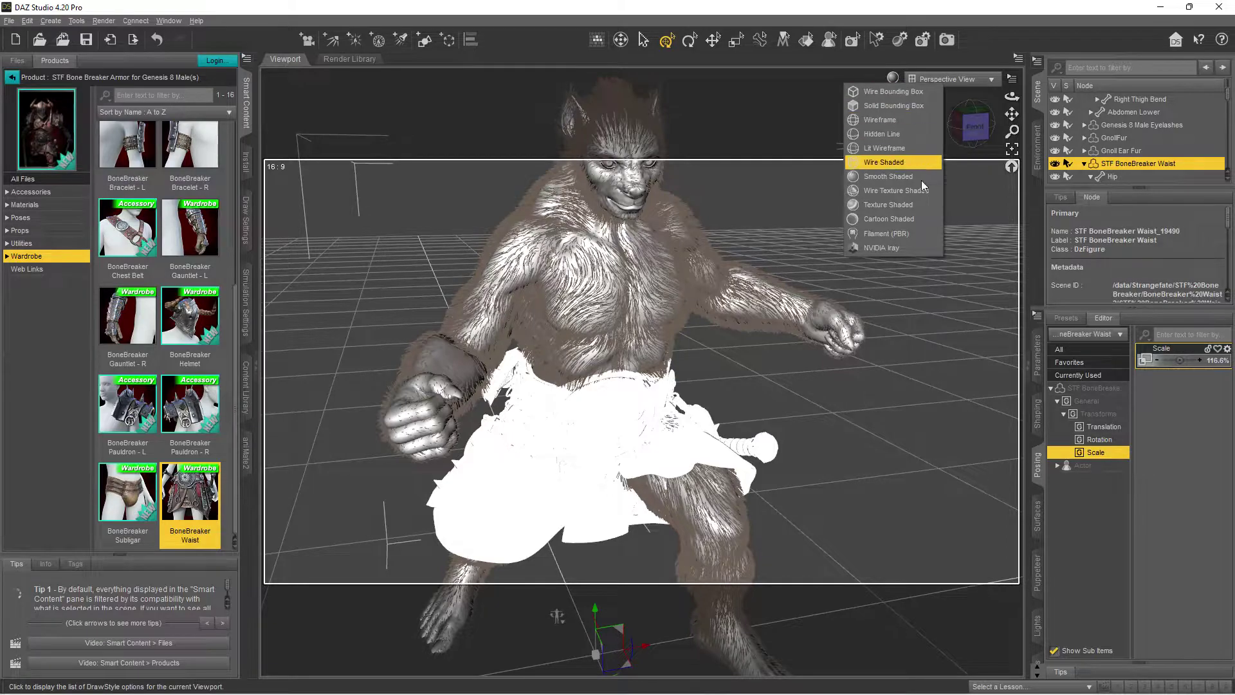
pyautogui.click(894, 236)
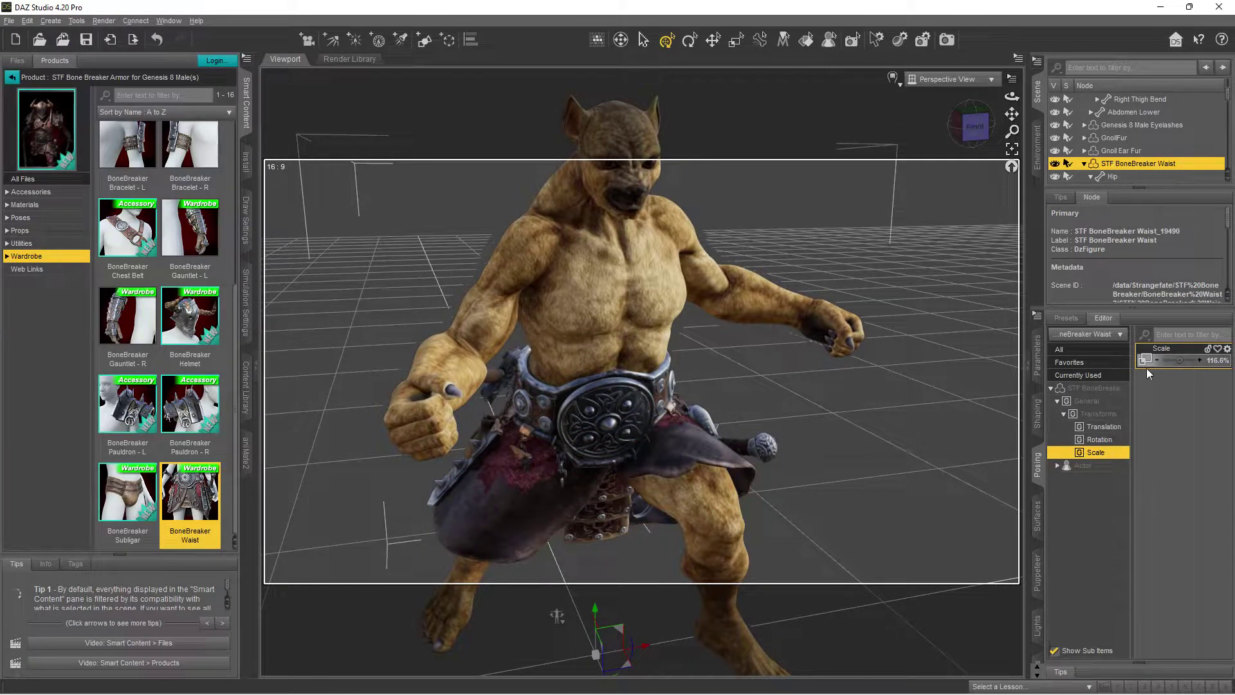
pyautogui.moveTo(1180, 358); pyautogui.dragTo(1175, 358)
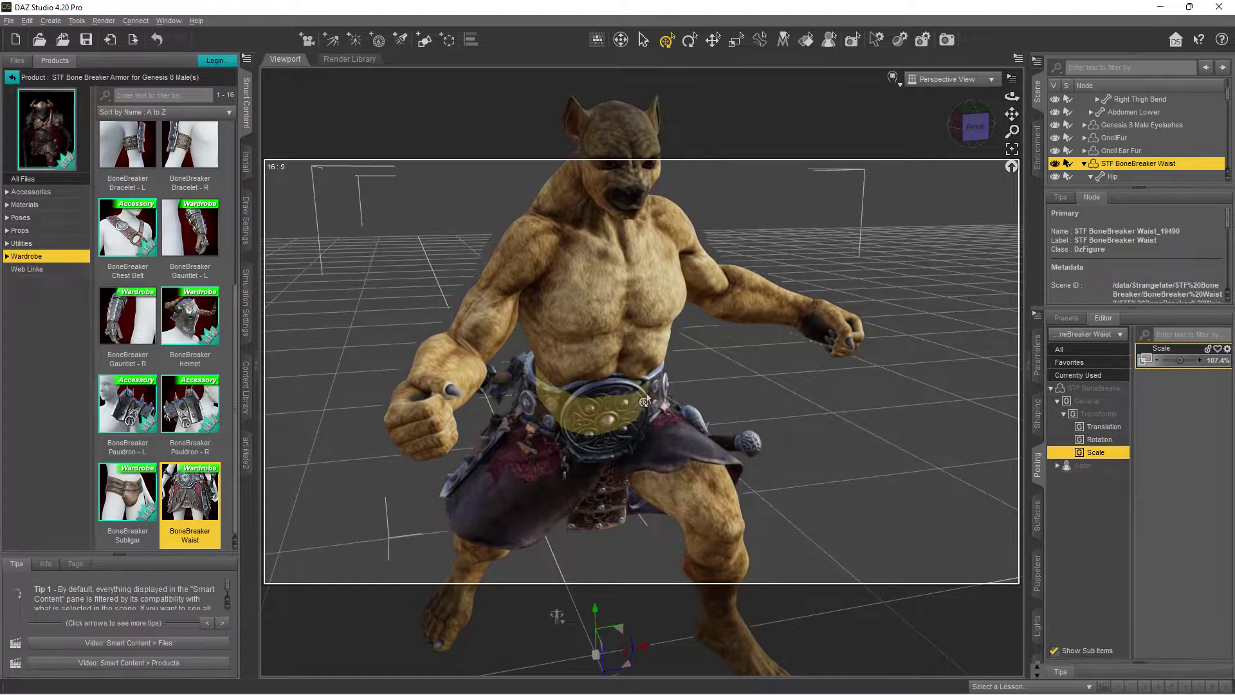
# Step: Select the Gnoll figure and load the BoneBreaker Subligar, Gauntlet - R and Gauntlet - L onto it
pyautogui.scroll(2, 1085, 119)
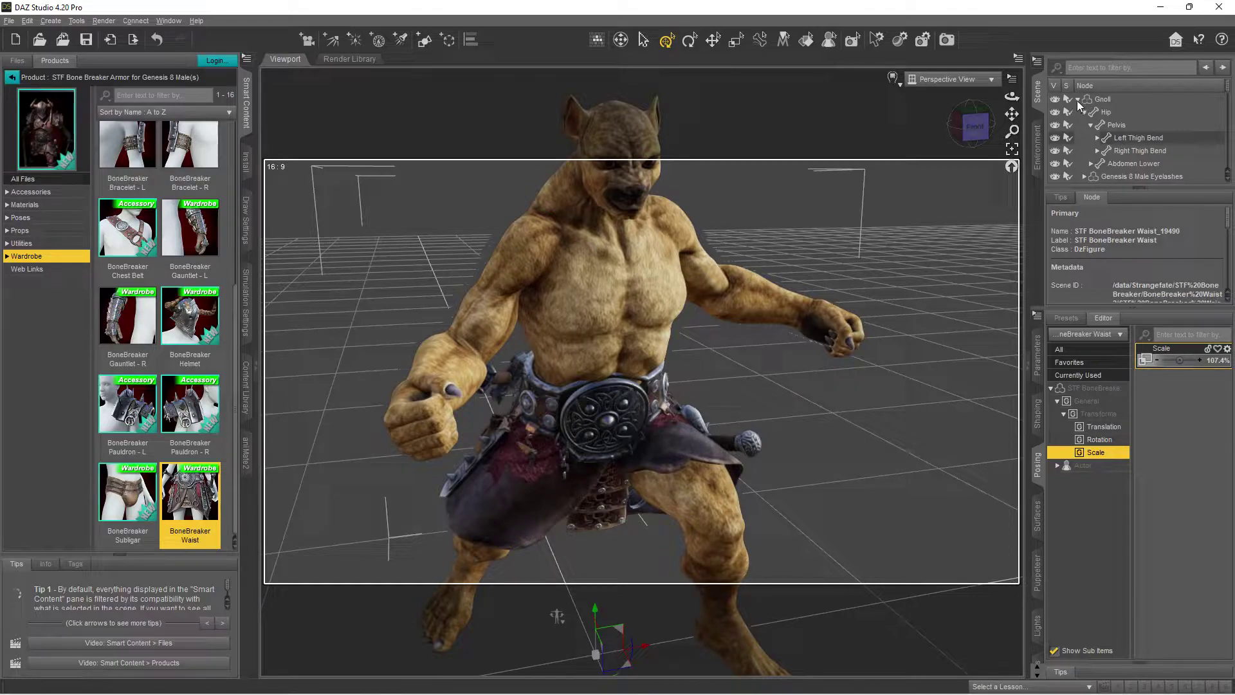
pyautogui.click(1077, 100)
pyautogui.click(1105, 99)
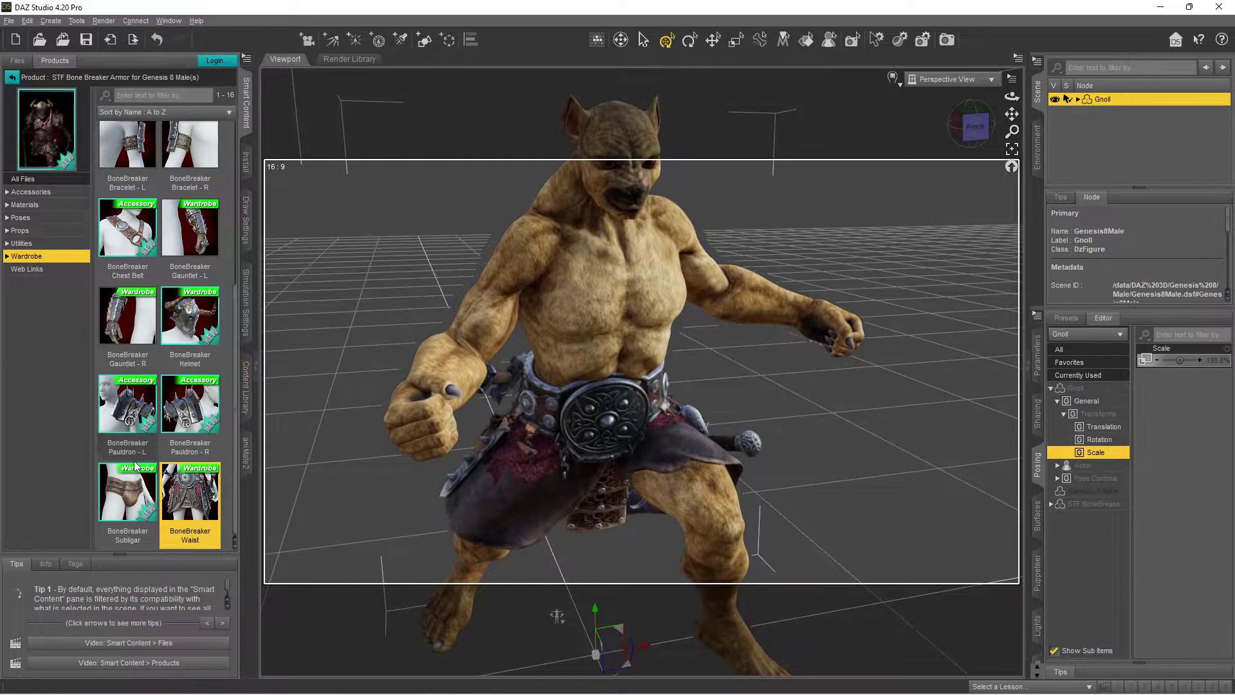
pyautogui.doubleClick(124, 505)
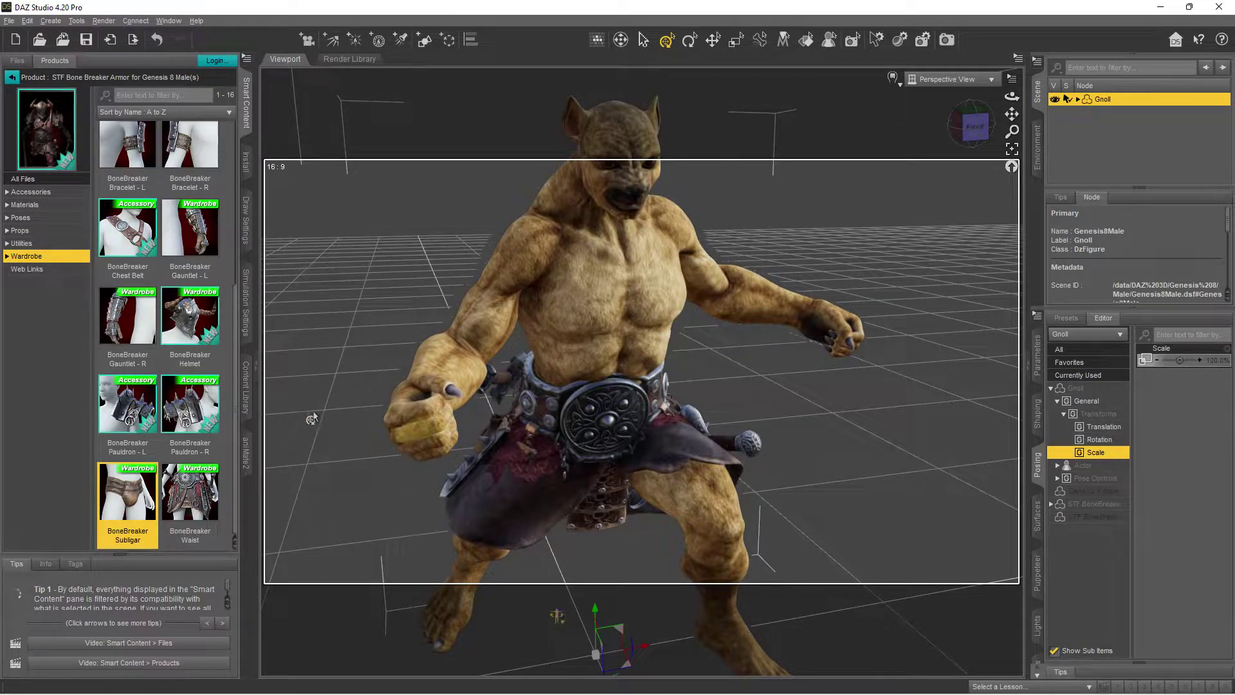
pyautogui.doubleClick(131, 335)
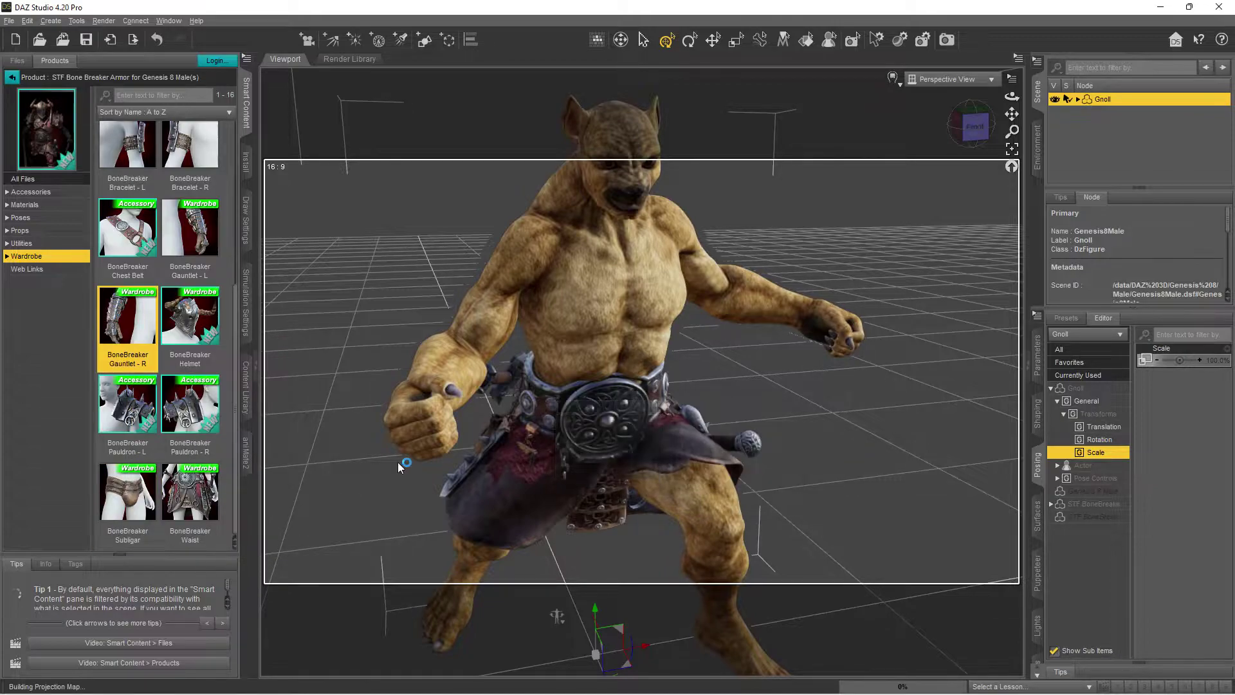
pyautogui.doubleClick(201, 225)
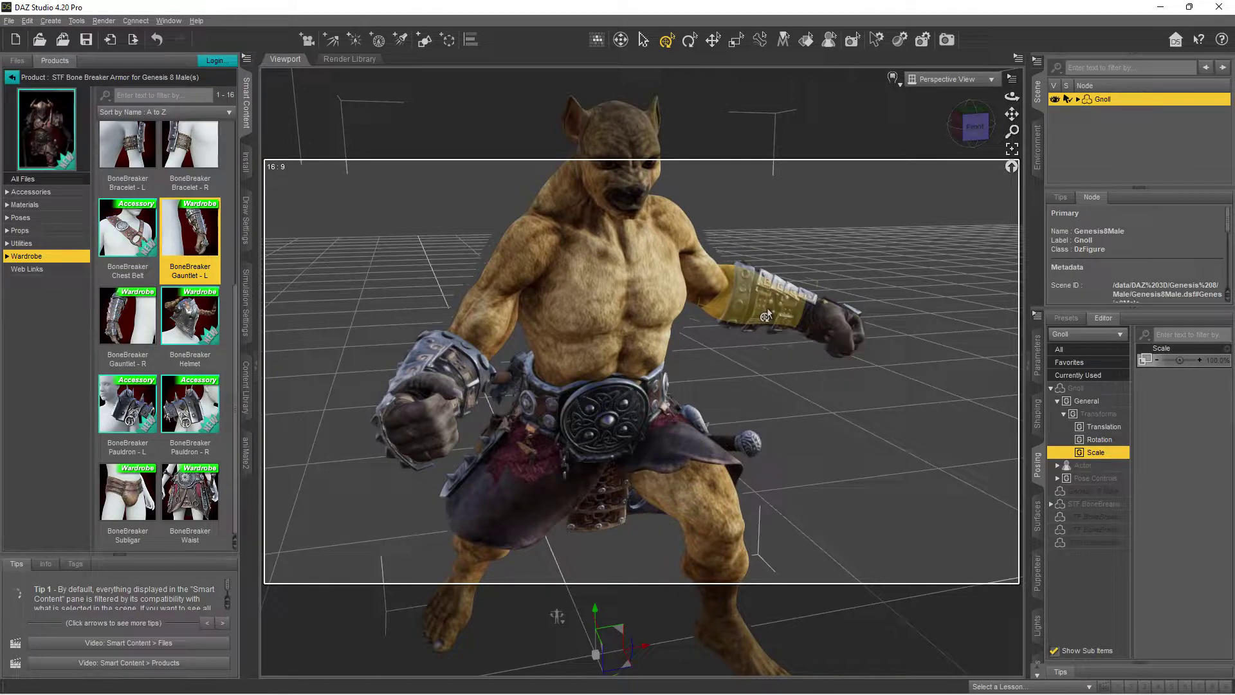
# Step: Try scaling the Gnoll's Left Forearm Bend to about 142.1%, and undo the change
pyautogui.click(740, 330)
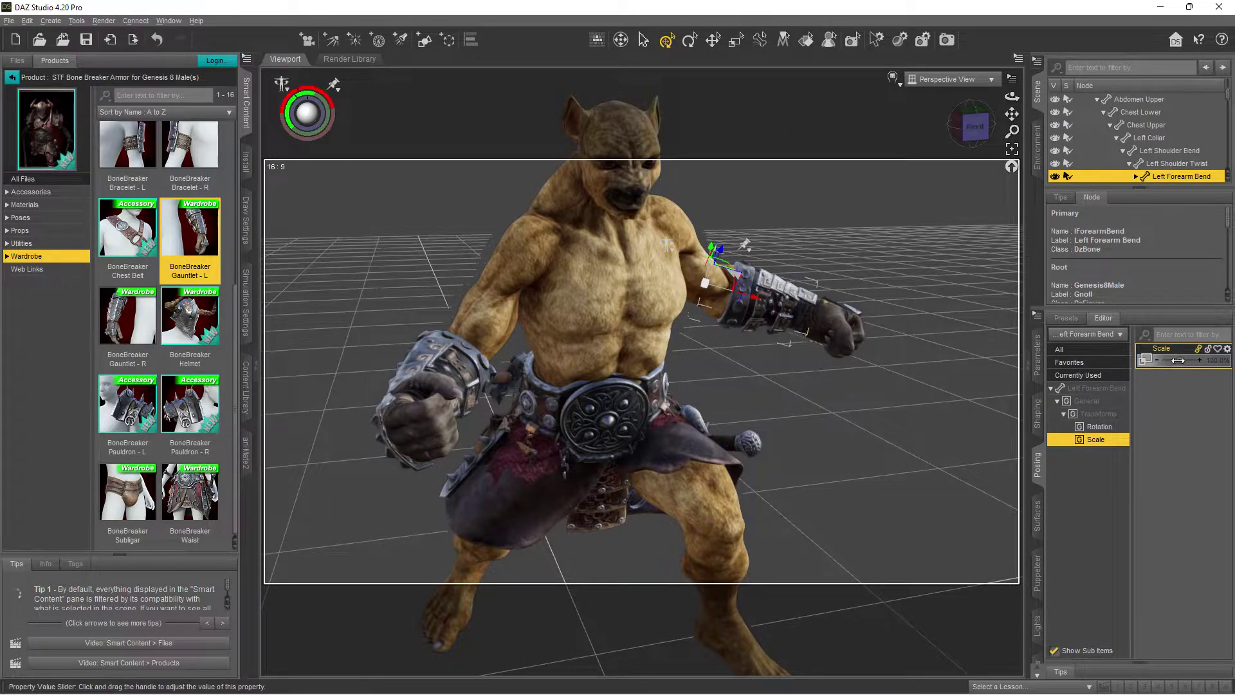
pyautogui.moveTo(1180, 359); pyautogui.dragTo(1188, 360)
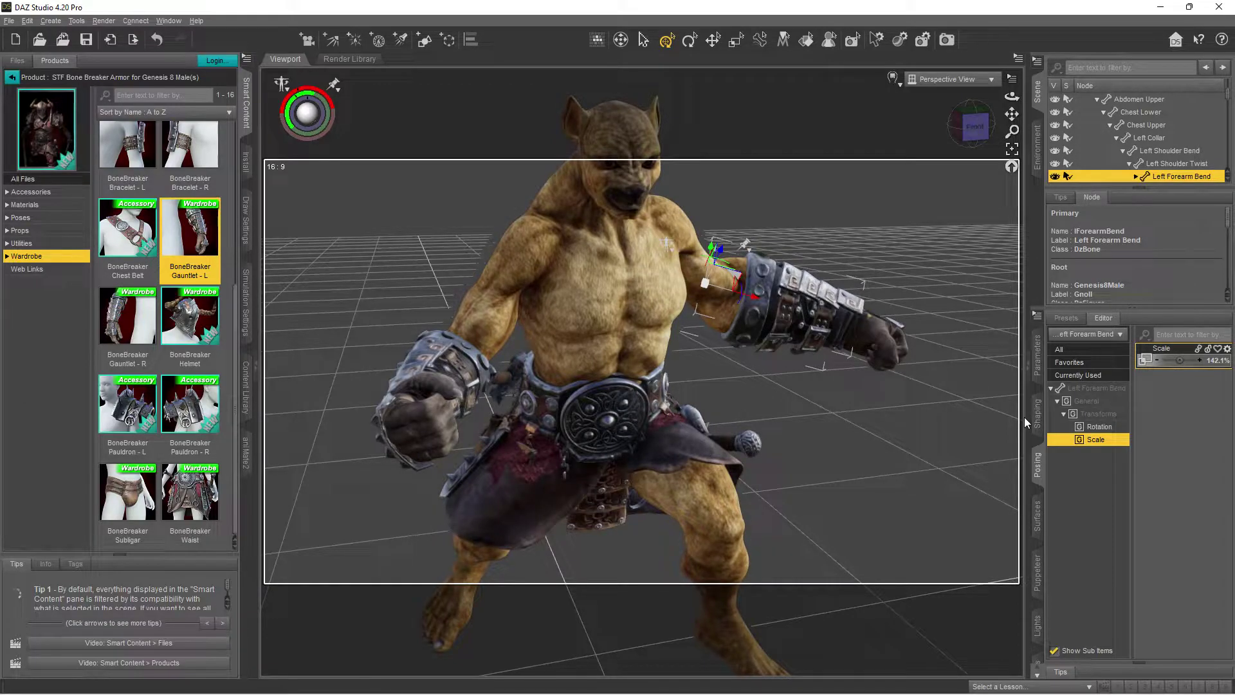
pyautogui.hotkey('ctrl', 'z')
# Step: Collapse the STF BoneBreaker Waist node in the scene hierarchy and select STF BoneBreaker Gauntlet (2)
pyautogui.rightClick(760, 293)
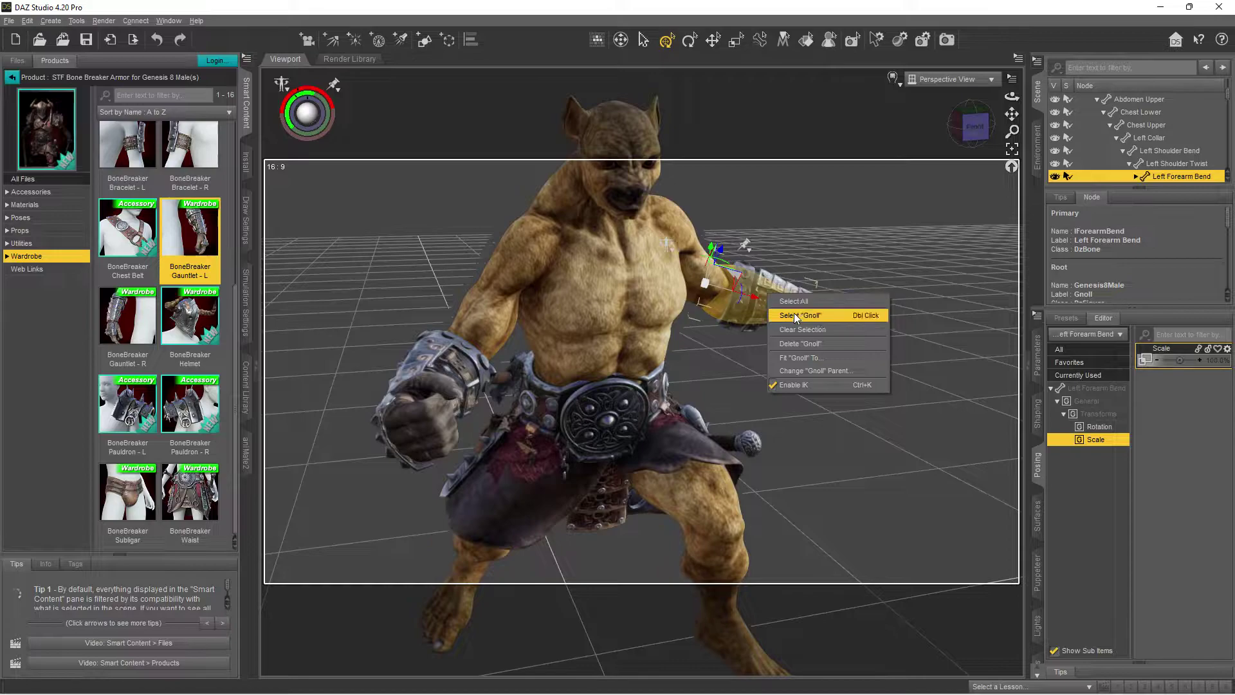
pyautogui.scroll(-5, 1163, 173)
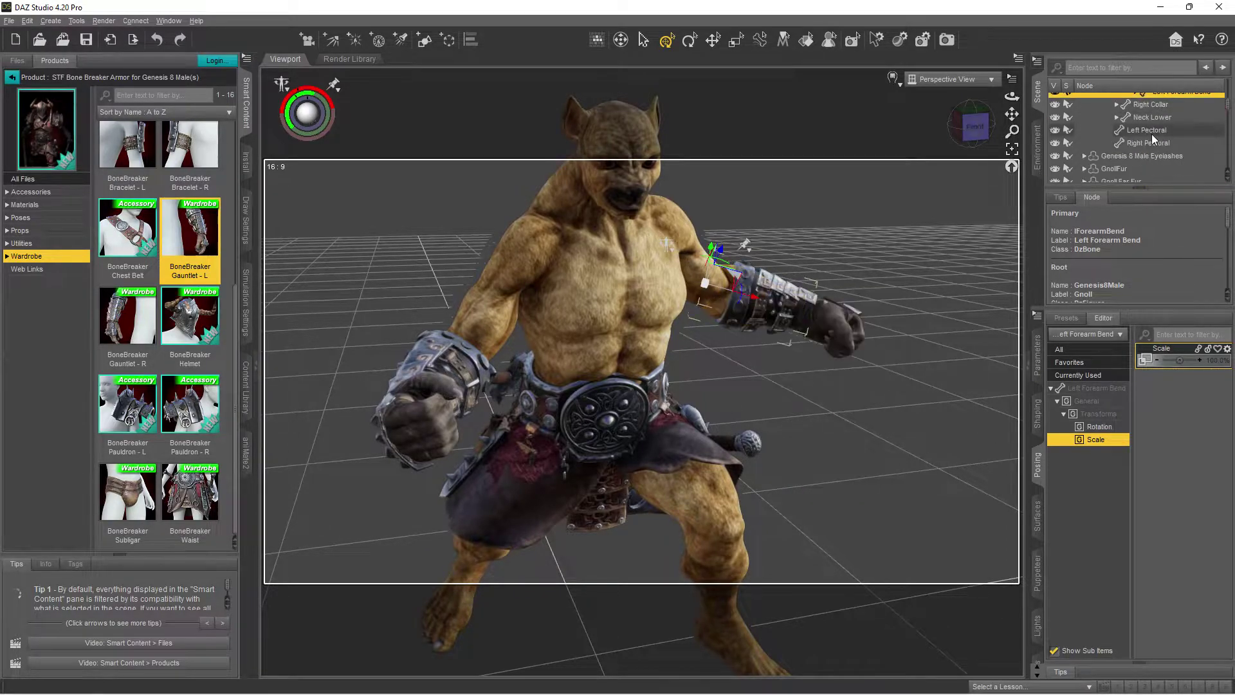
pyautogui.scroll(2, 1146, 168)
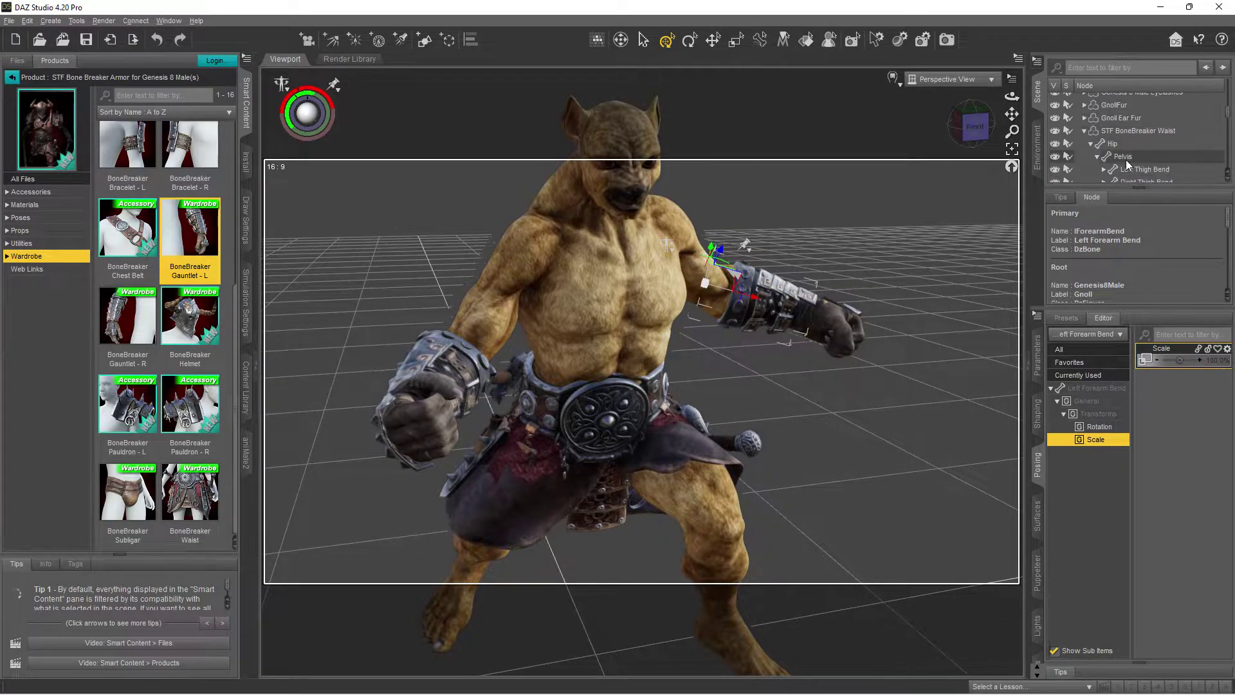
pyautogui.click(1083, 134)
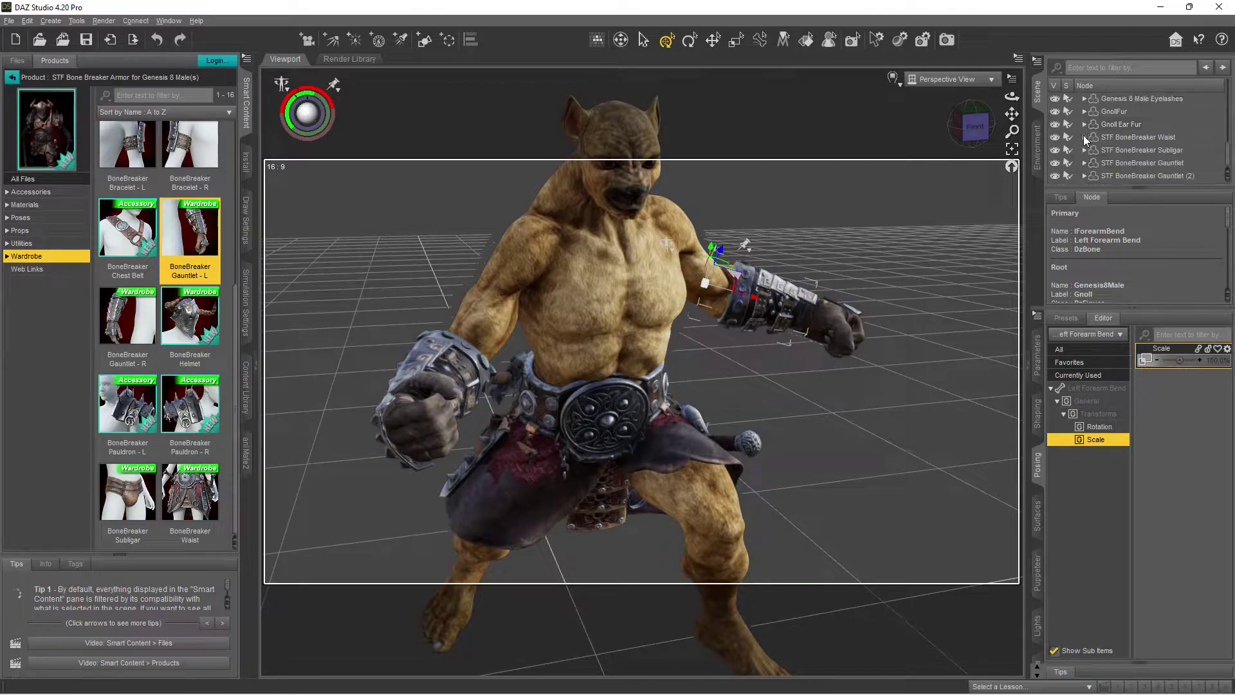
pyautogui.click(1152, 162)
pyautogui.click(1150, 174)
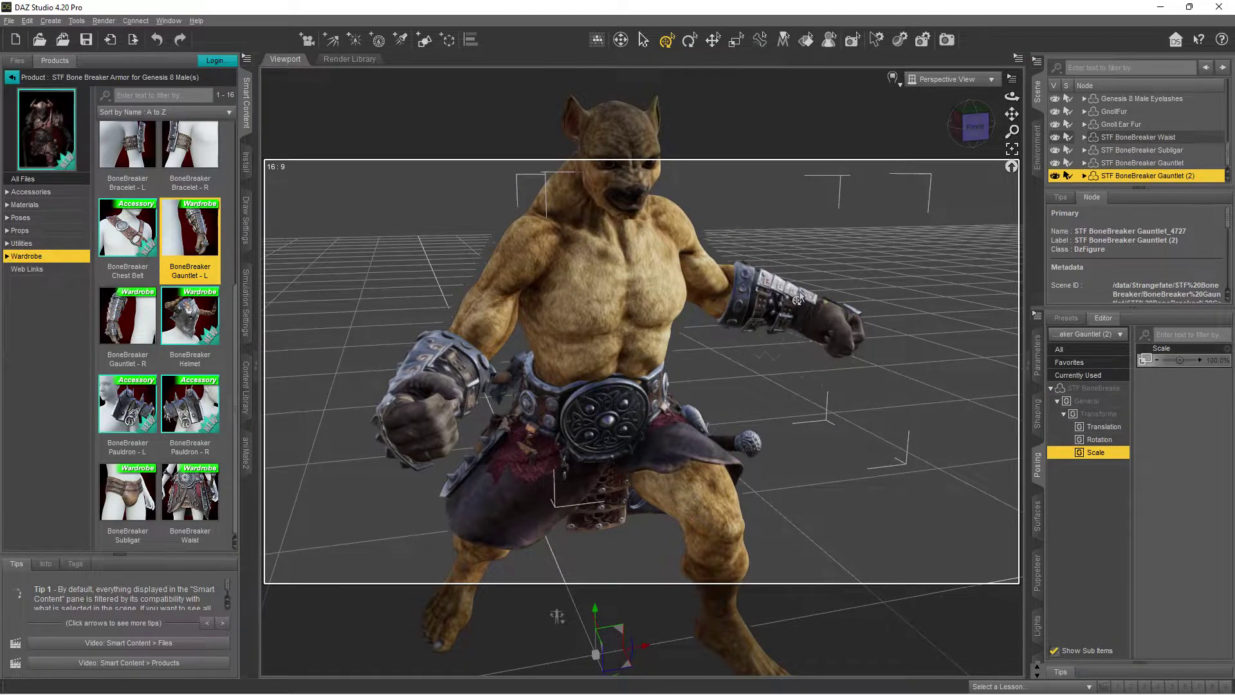
# Step: Reselect the Gnoll's Left Forearm Bend, try scaling it to about 109.2%, and undo the change
pyautogui.rightClick(765, 302)
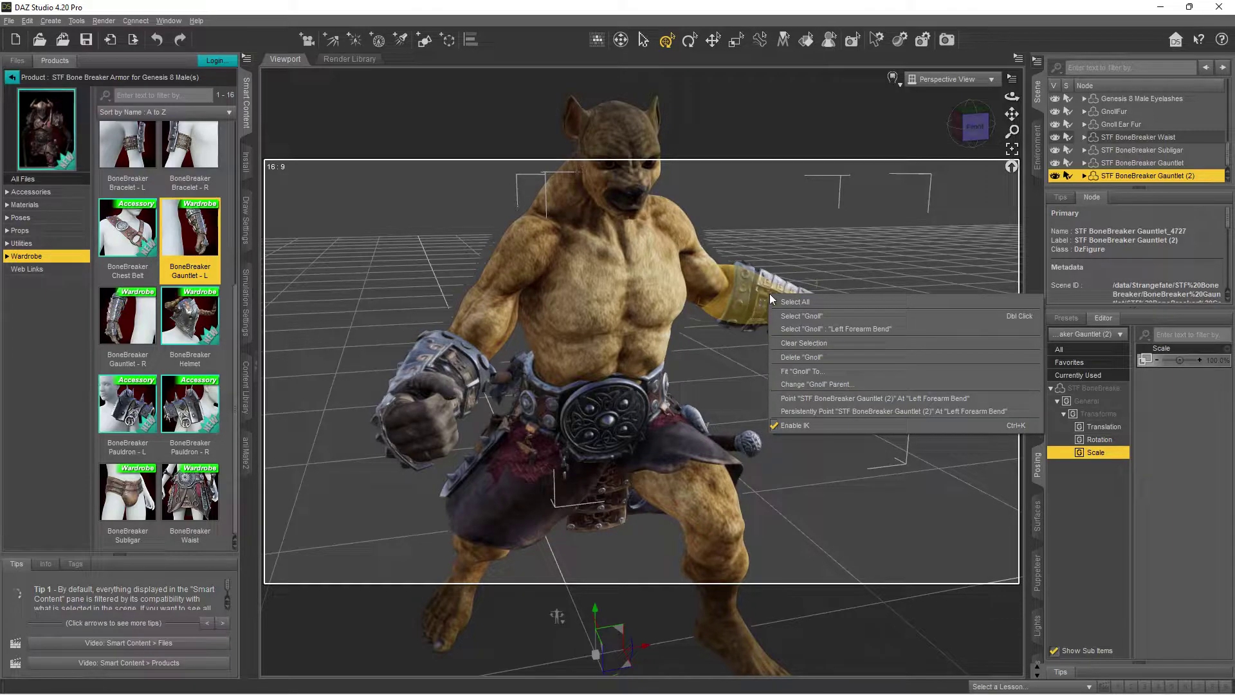
pyautogui.click(812, 328)
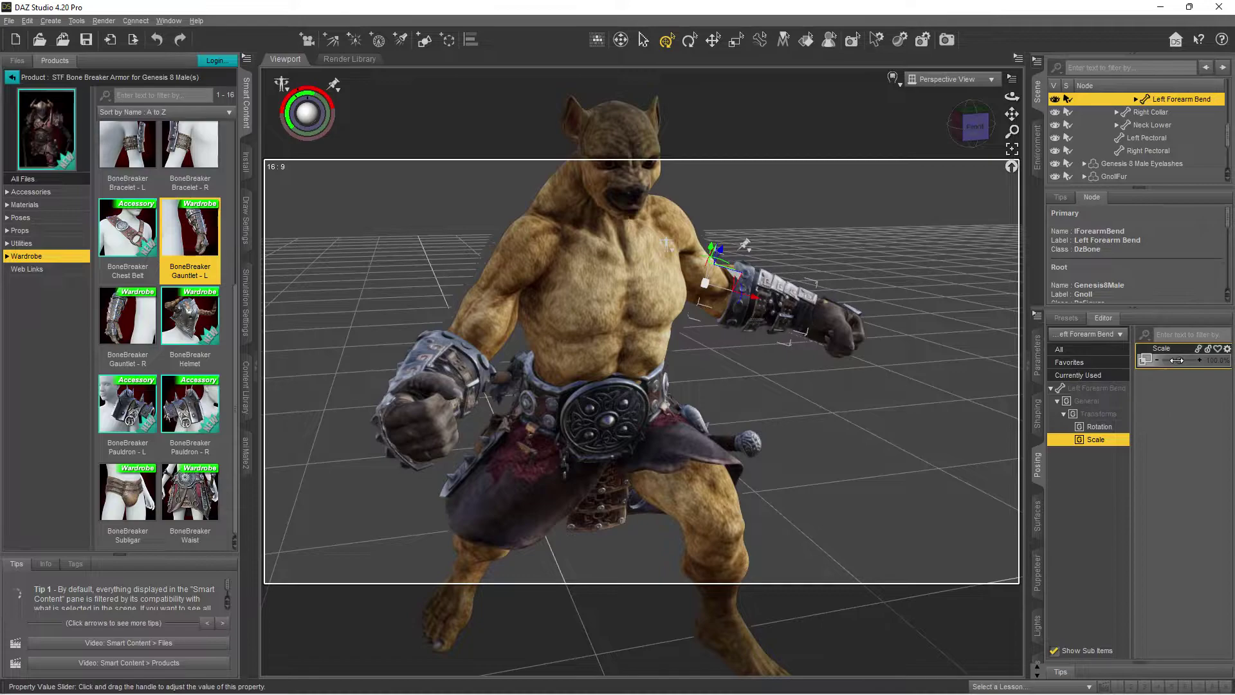
pyautogui.moveTo(1178, 364); pyautogui.dragTo(1195, 364)
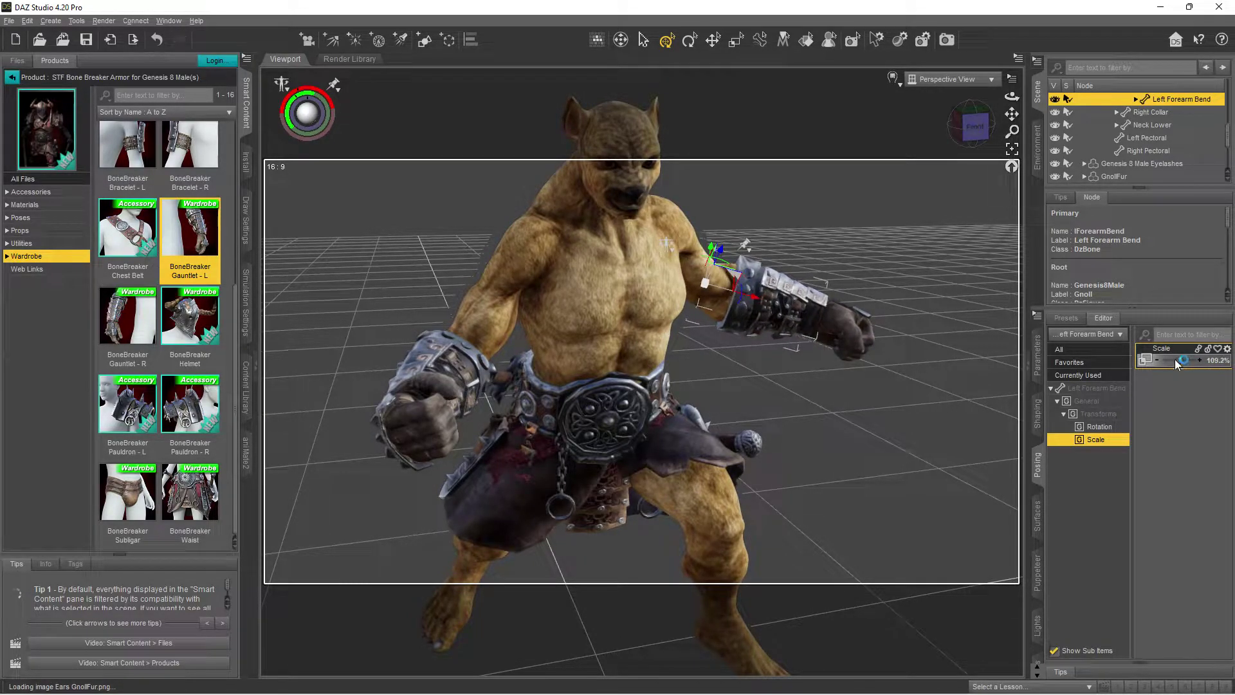
pyautogui.hotkey('ctrl', 'z')
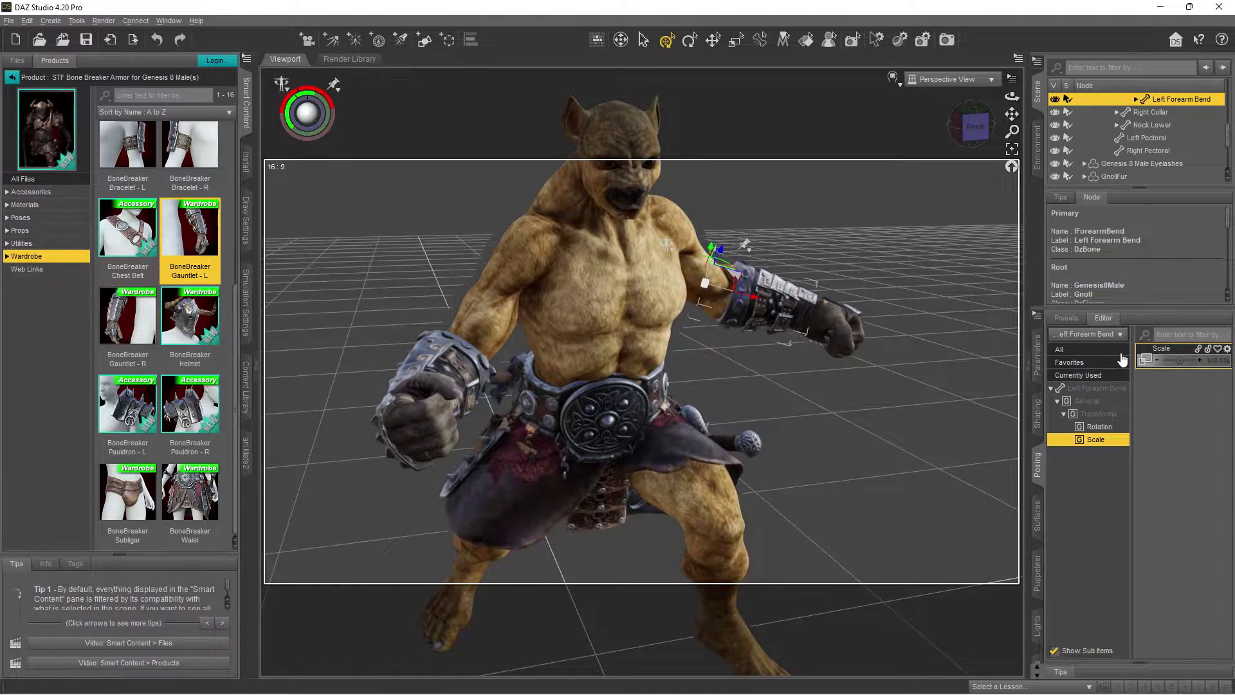
# Step: Select STF BoneBreaker Gauntlet in the scene hierarchy, try scaling it to 110.0%, and undo the change
pyautogui.scroll(-3, 1162, 138)
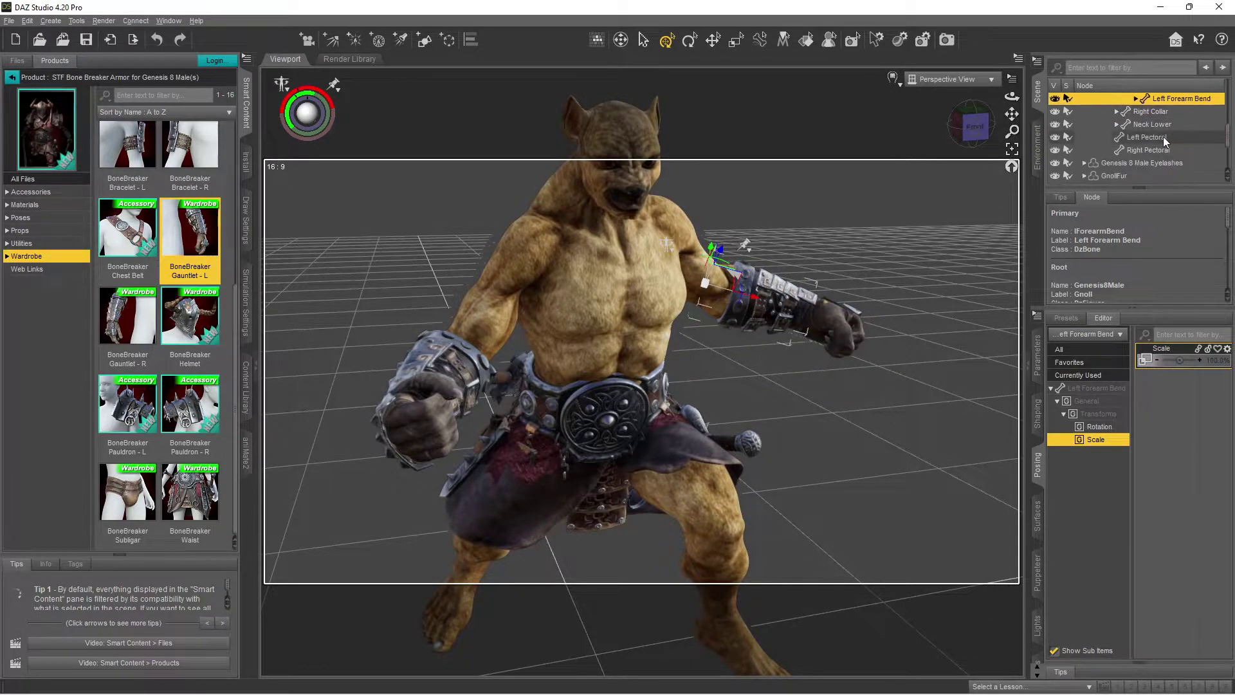
pyautogui.scroll(-2, 1167, 136)
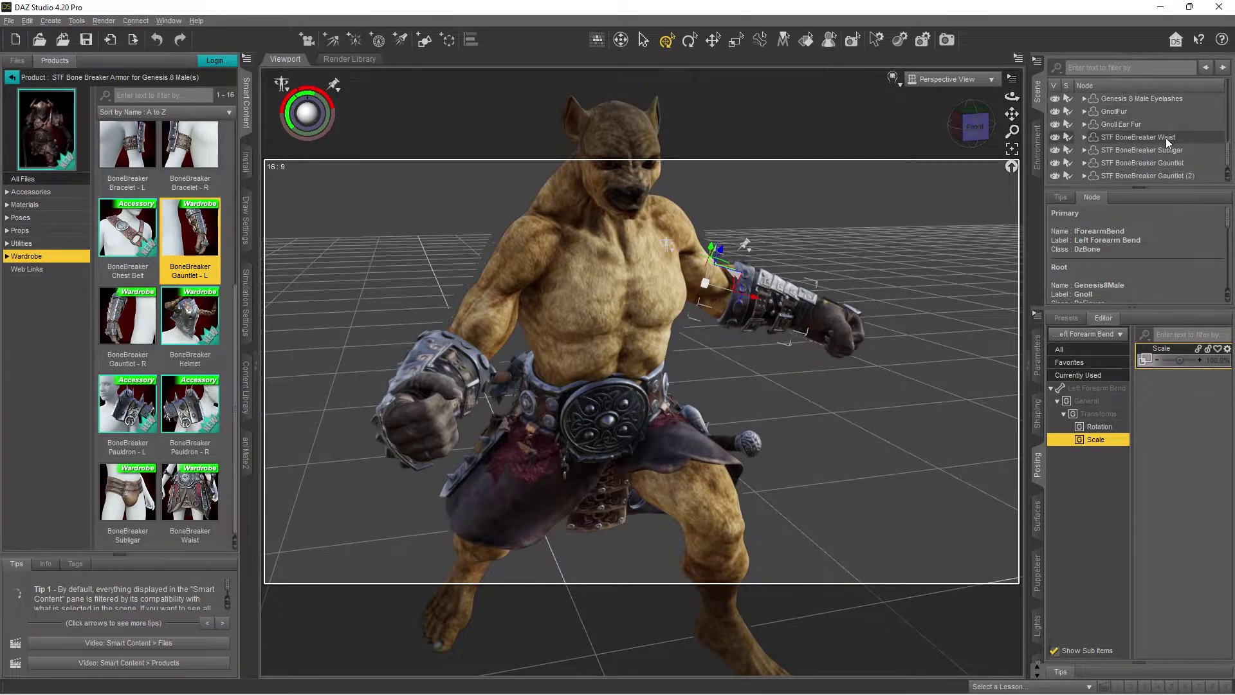
pyautogui.click(1161, 163)
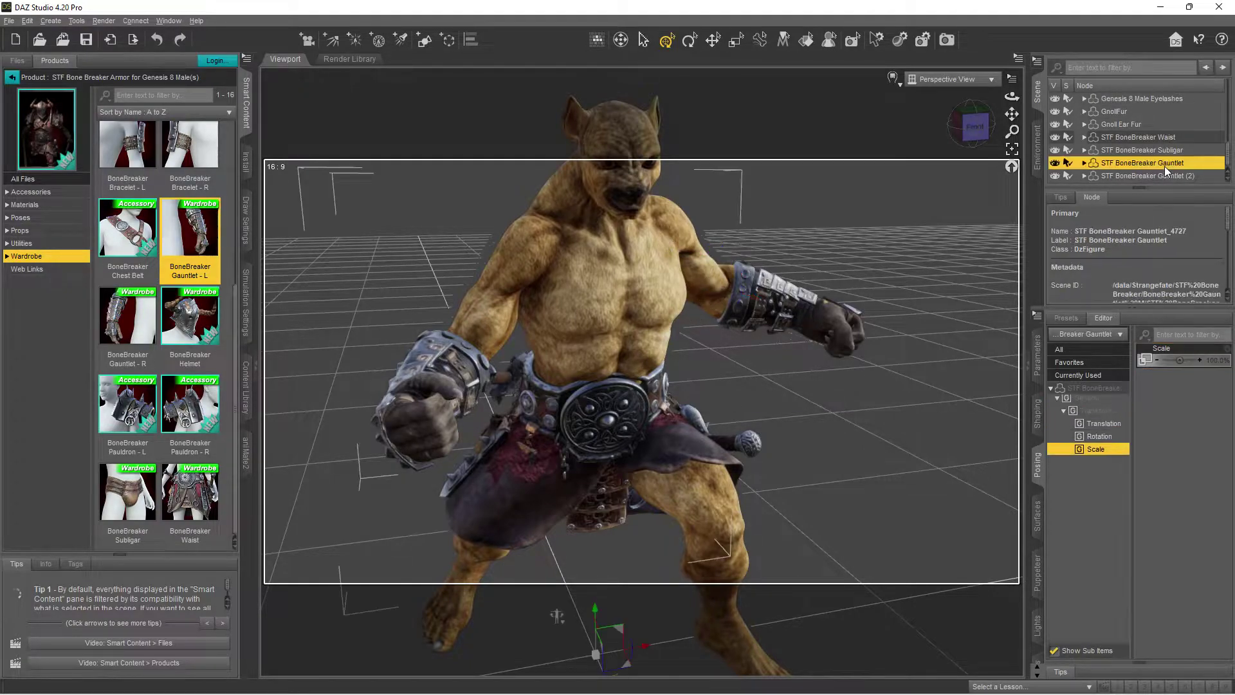
pyautogui.moveTo(1178, 361); pyautogui.dragTo(1172, 363)
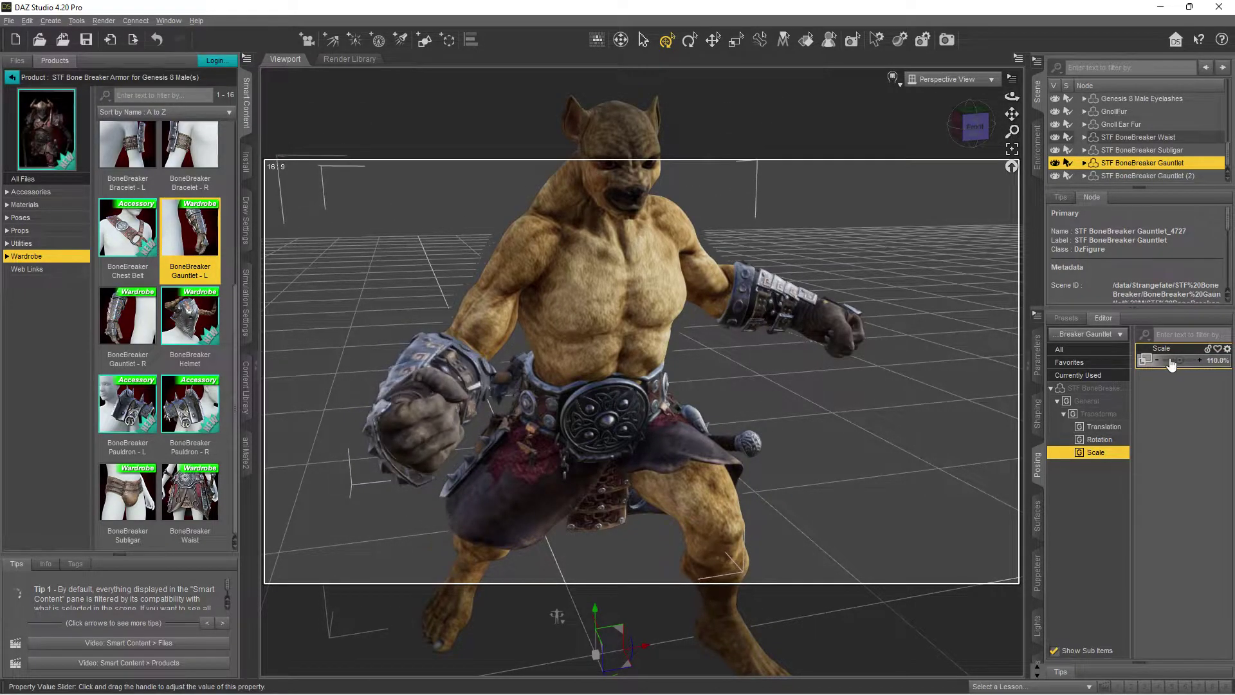
pyautogui.moveTo(1171, 364)
pyautogui.hotkey('ctrl', 'z')
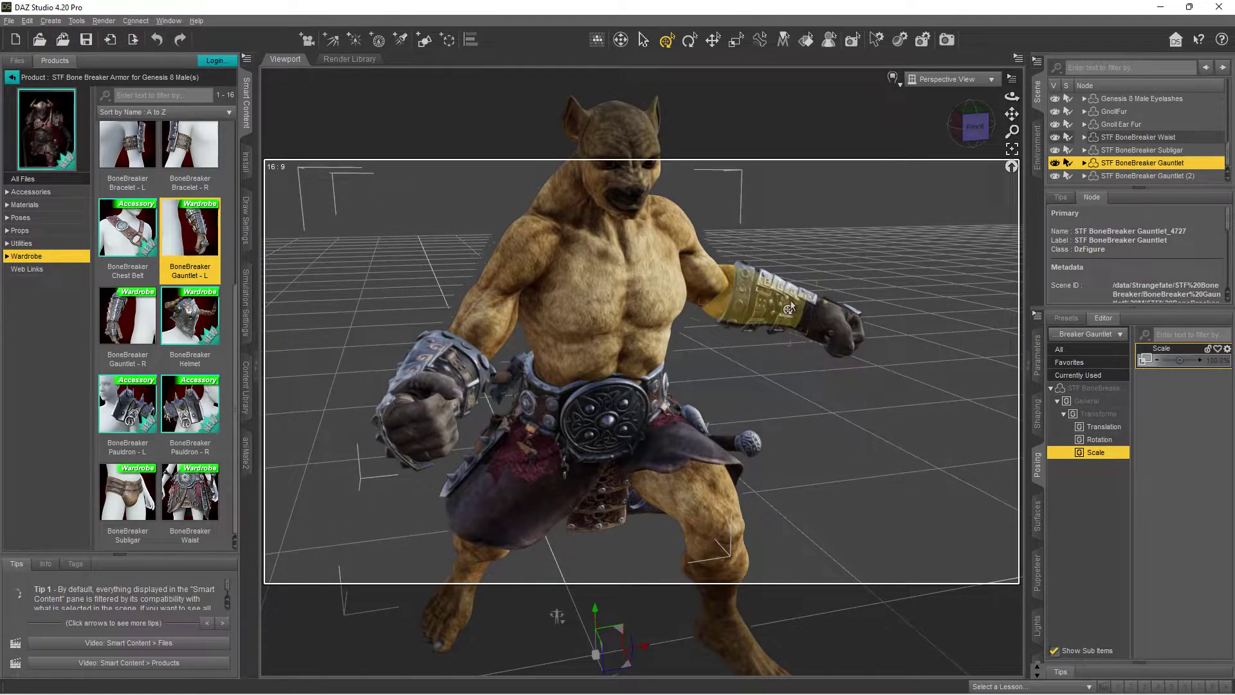
# Step: Try scaling STF BoneBreaker Gauntlet (2) to 103.8%, undo the change, and expand its node in the scene hierarchy
pyautogui.click(1141, 176)
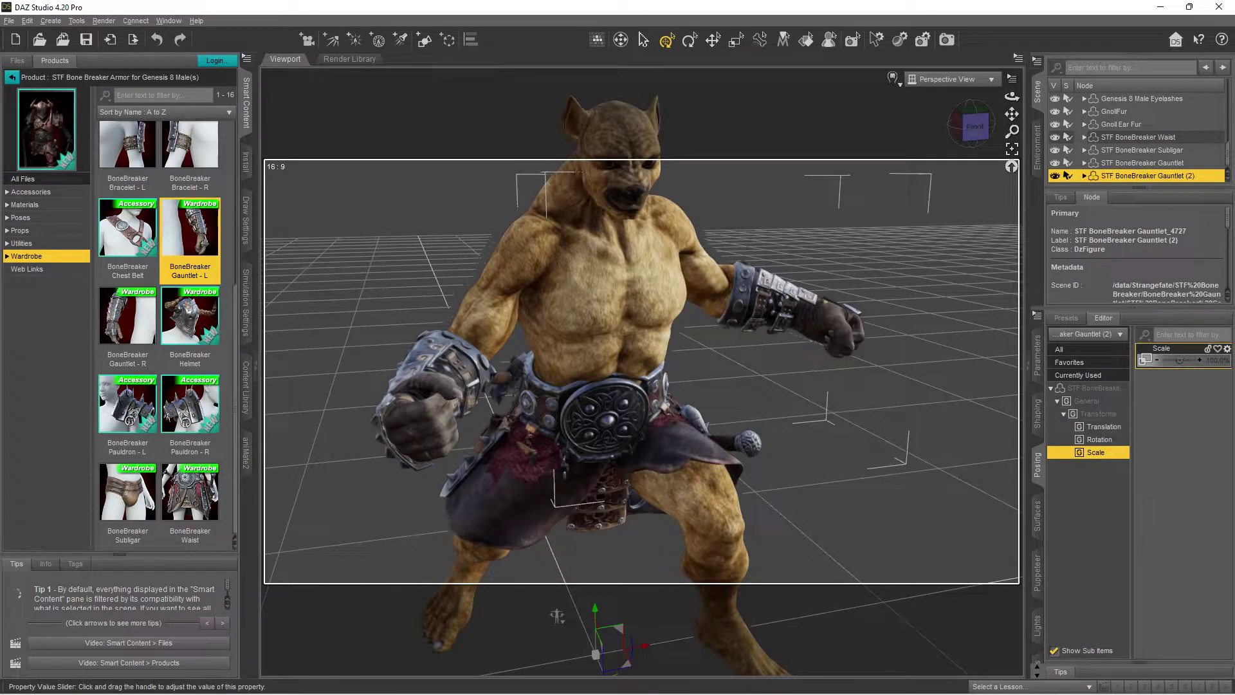
pyautogui.moveTo(1180, 360); pyautogui.dragTo(1182, 360)
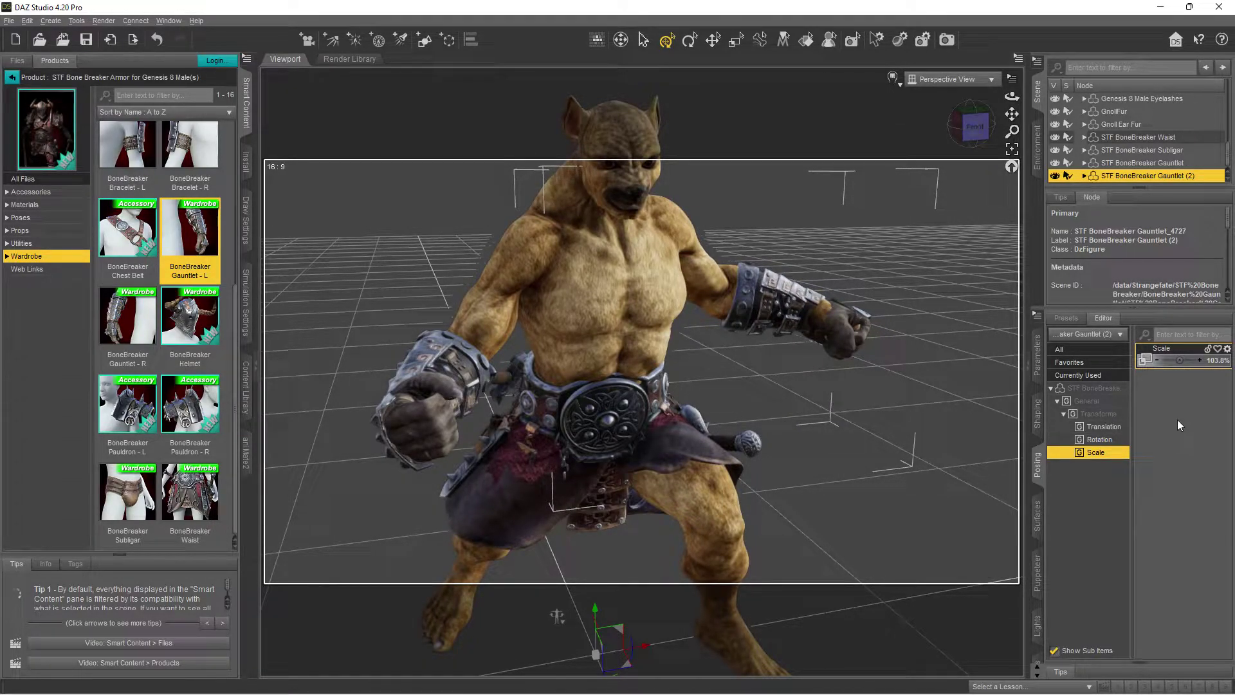
pyautogui.hotkey('ctrl', 'z')
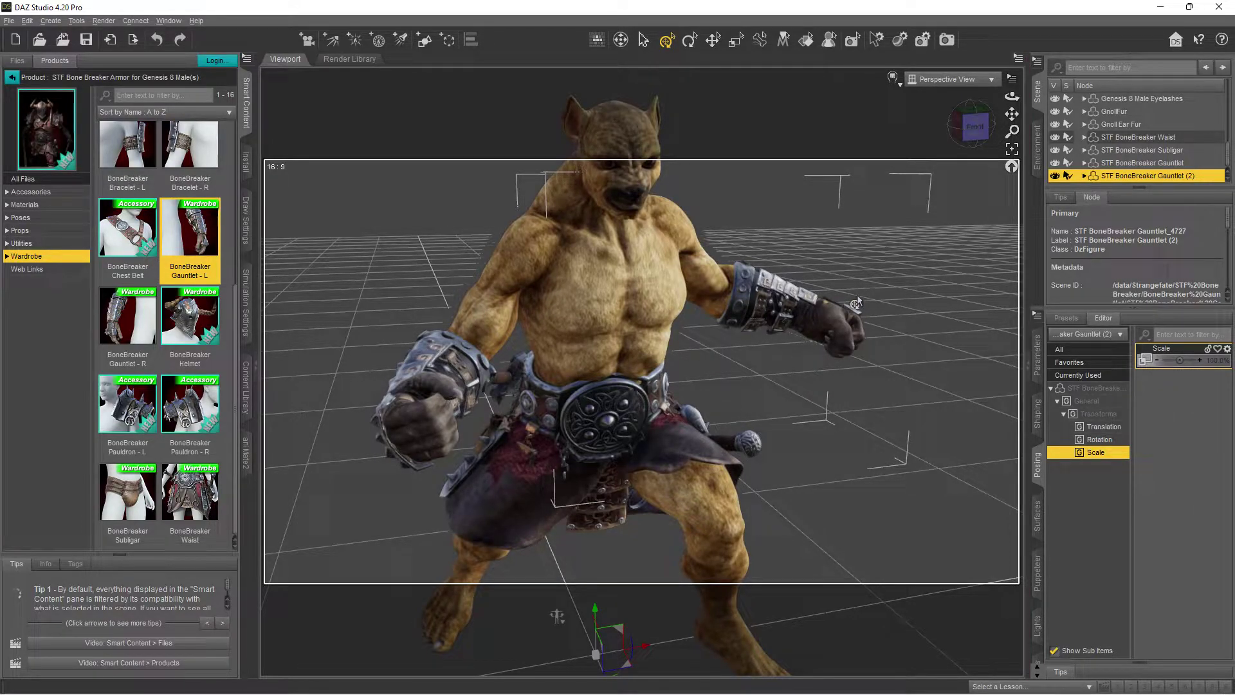
pyautogui.click(1084, 176)
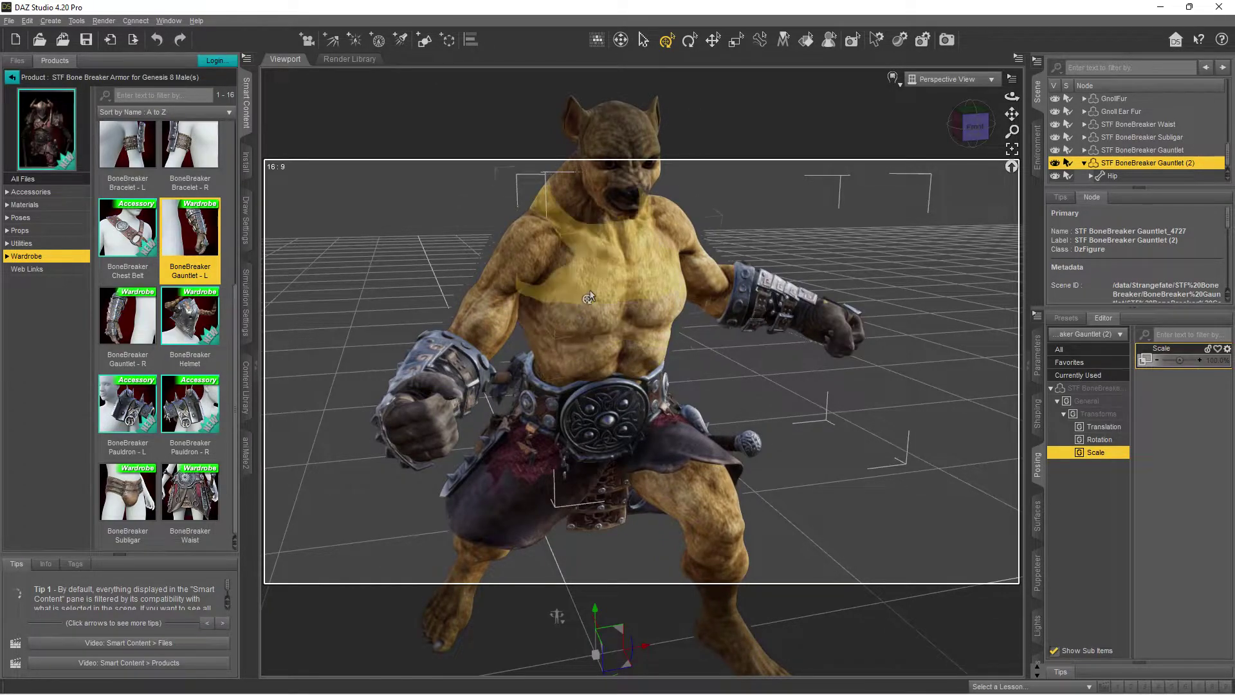
# Step: Select the Gnoll figure and load BoneBreaker Bracelet - L and BoneBreaker Bracelet - R onto it
pyautogui.scroll(10, 1180, 132)
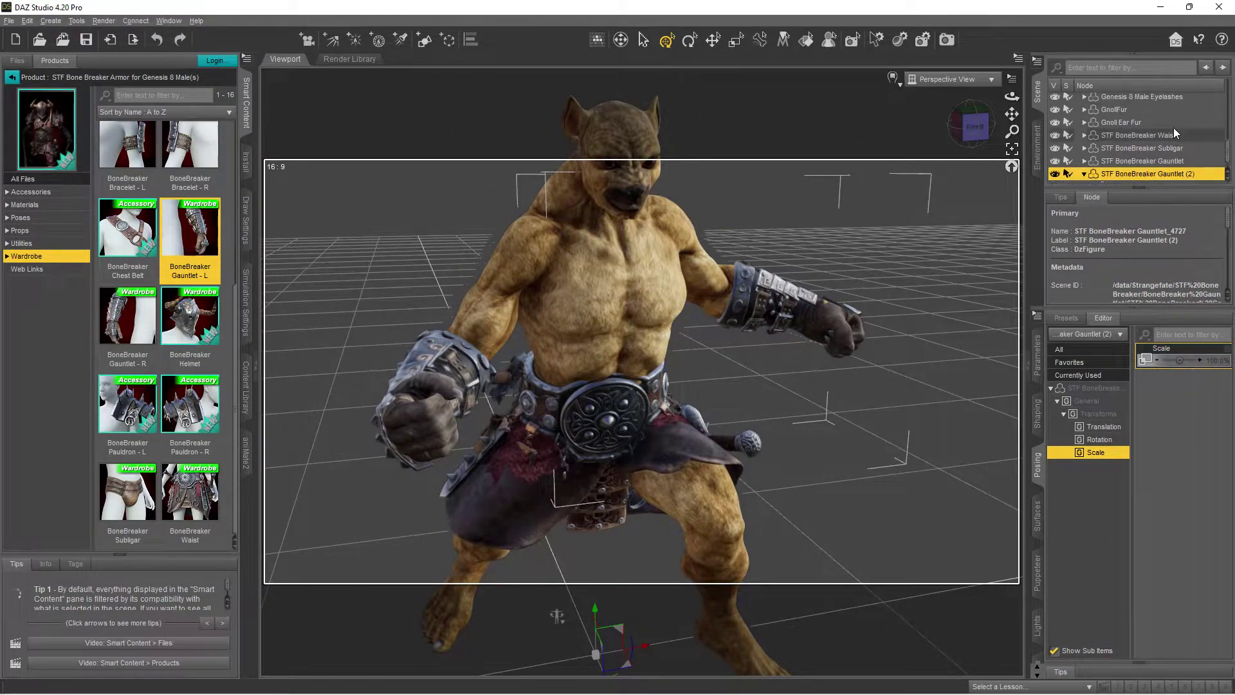
pyautogui.click(1111, 102)
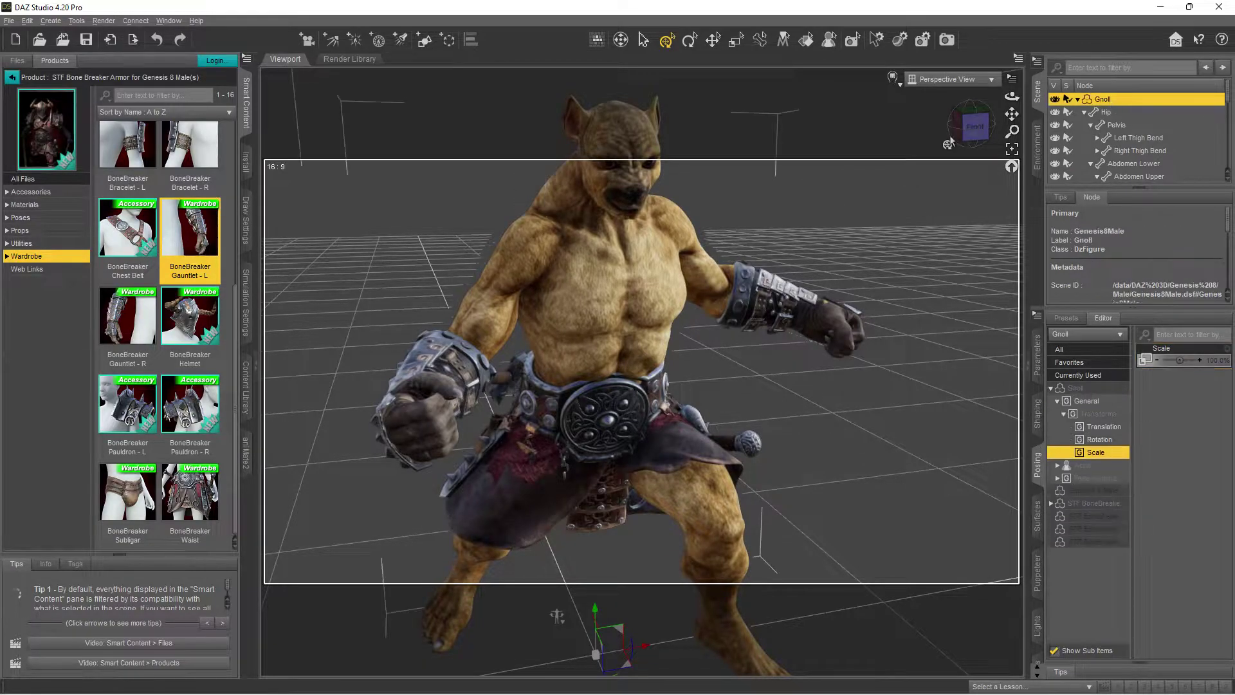
pyautogui.scroll(3, 129, 360)
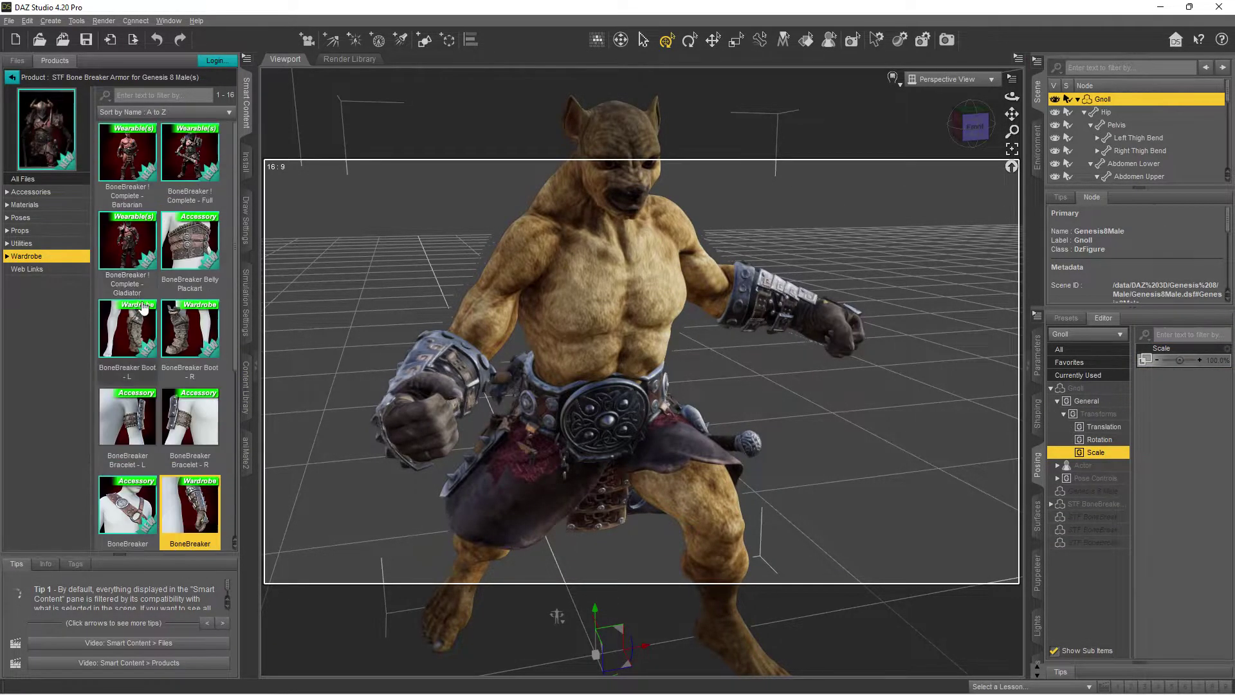
pyautogui.doubleClick(131, 431)
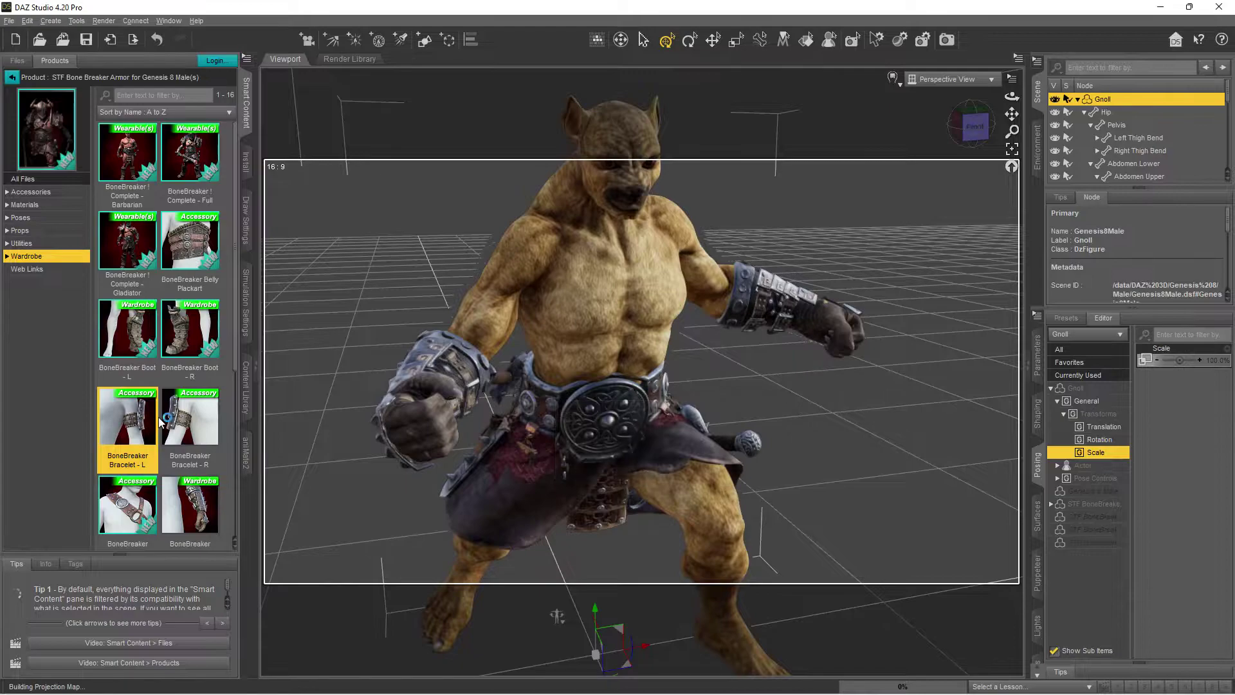
pyautogui.doubleClick(186, 424)
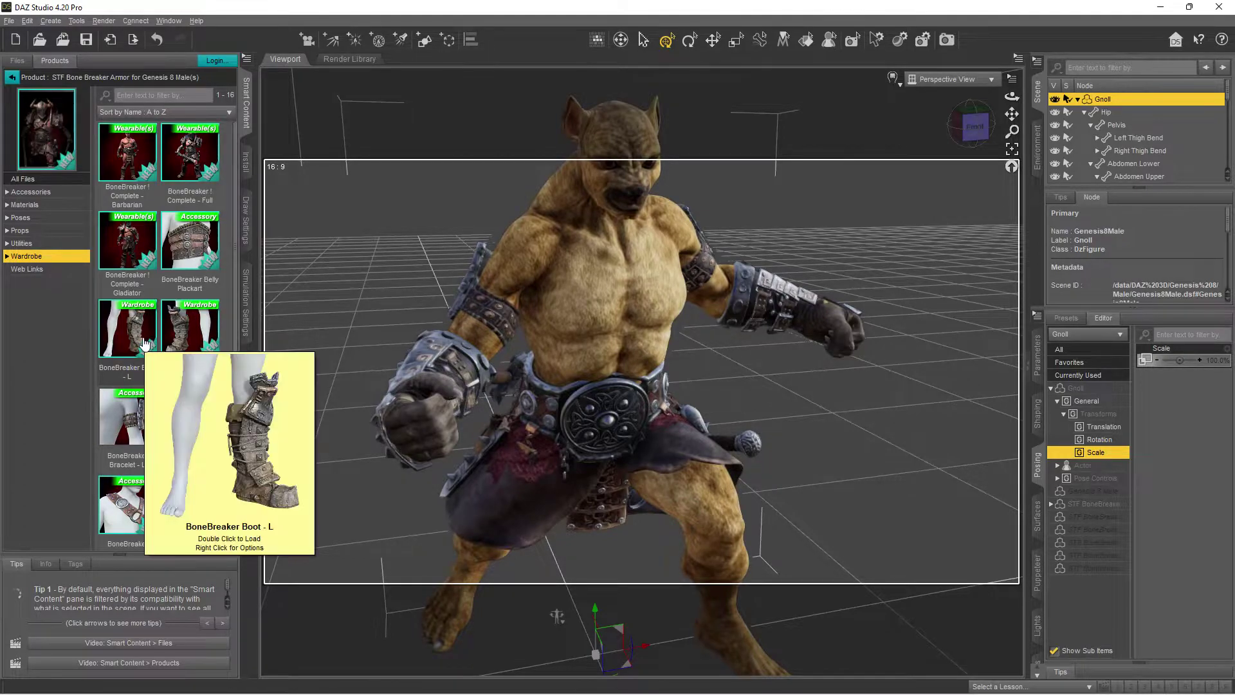
# Step: Load BoneBreaker Sword - RH from the armor product's props into the Gnoll's right hand
pyautogui.click(53, 243)
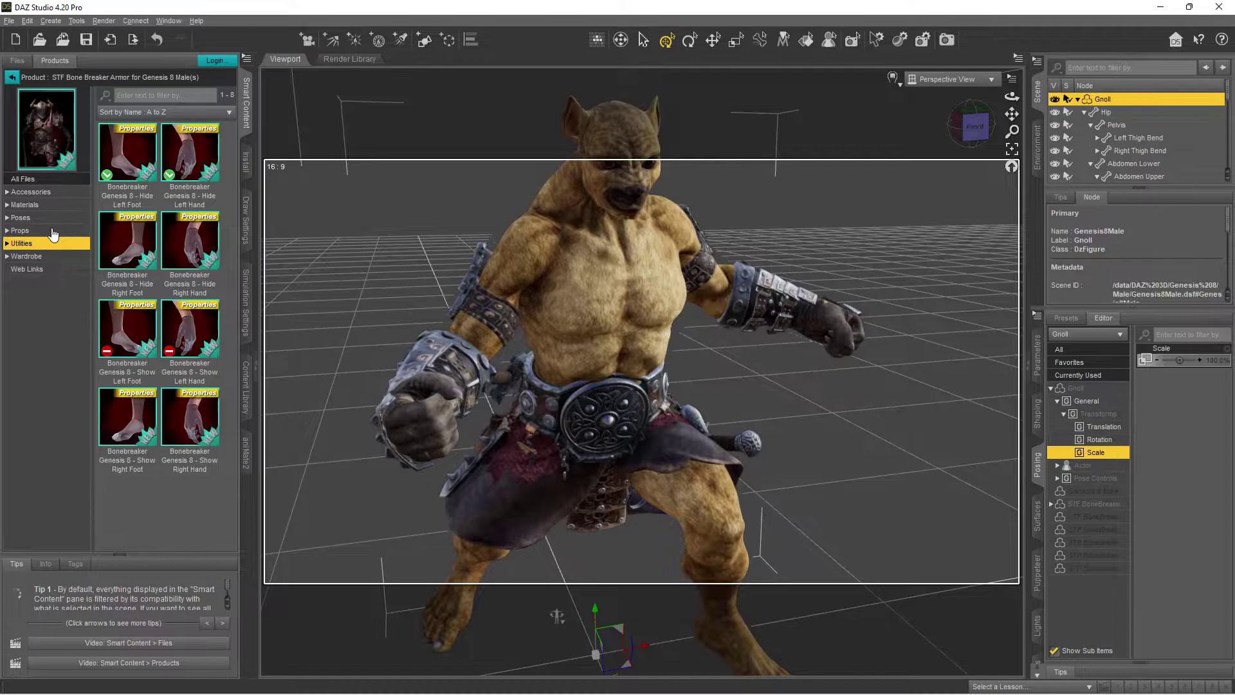
pyautogui.click(54, 232)
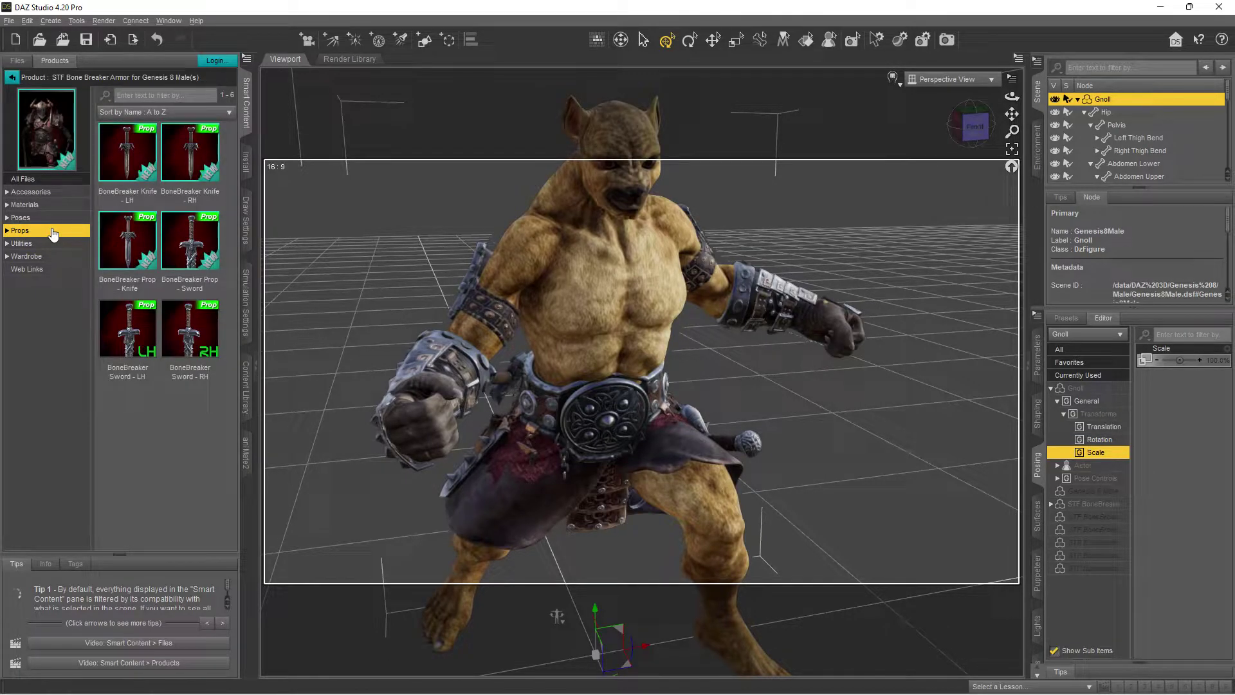
pyautogui.doubleClick(200, 340)
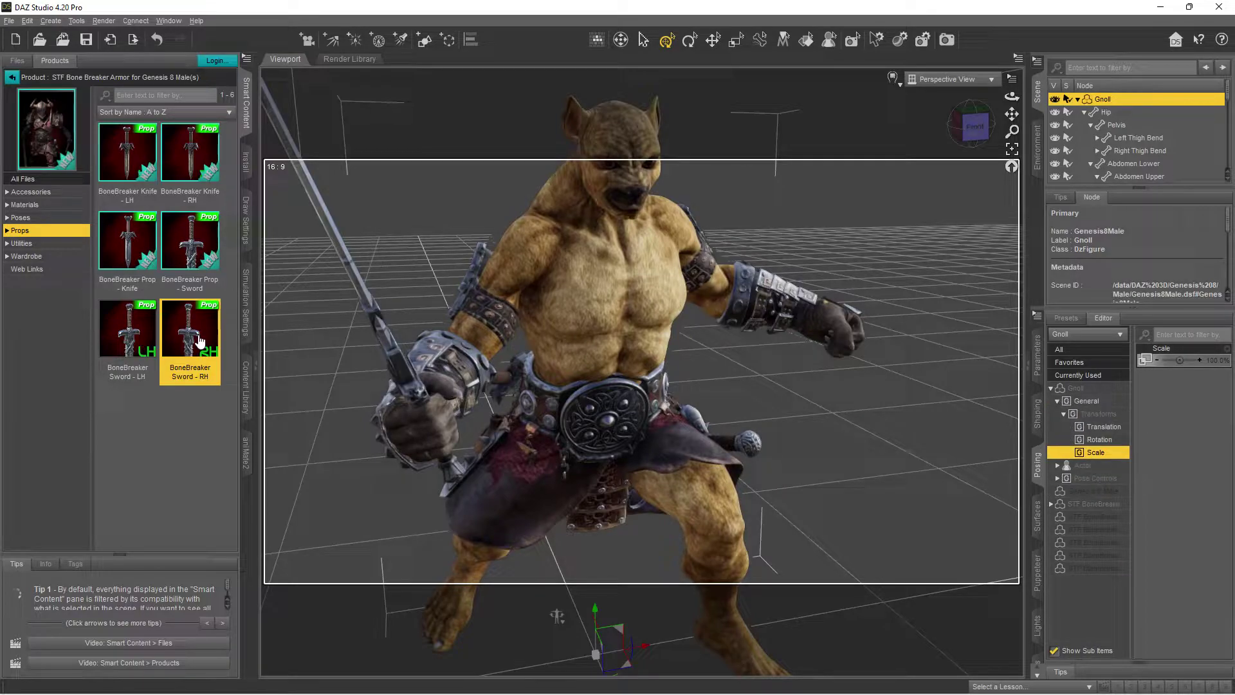
# Step: Look through the poses and materials included with the Bone Breaker Armor product
pyautogui.click(25, 217)
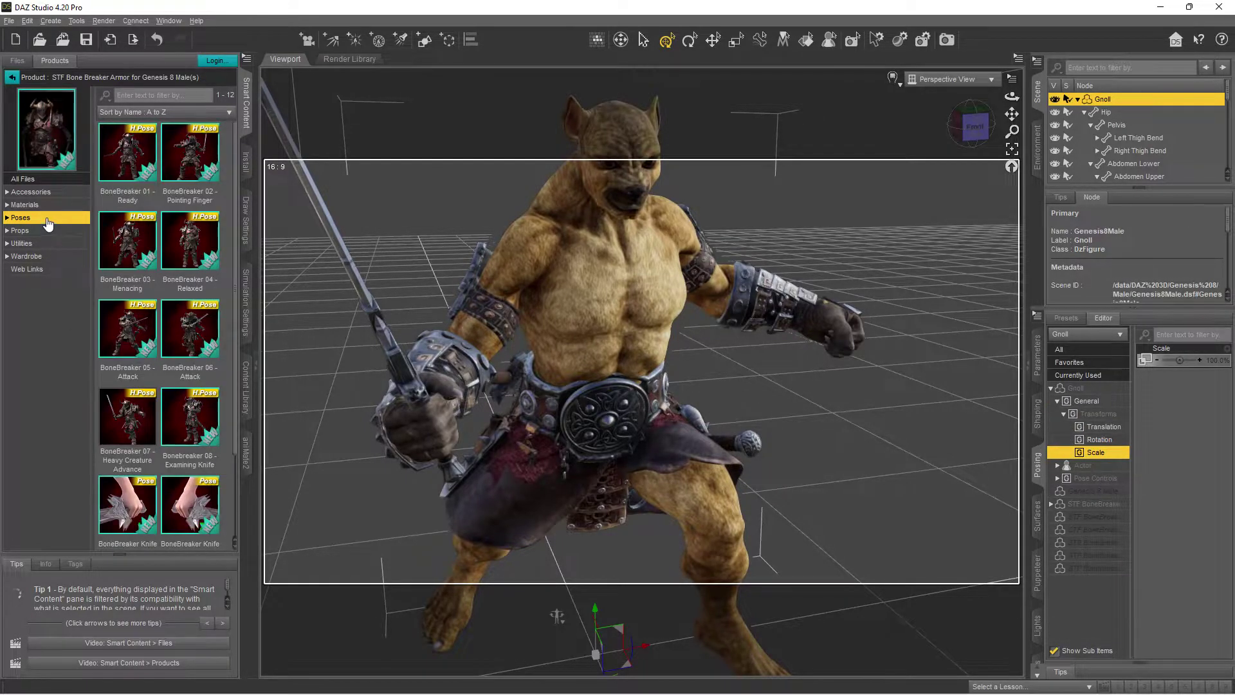
pyautogui.scroll(-3, 201, 378)
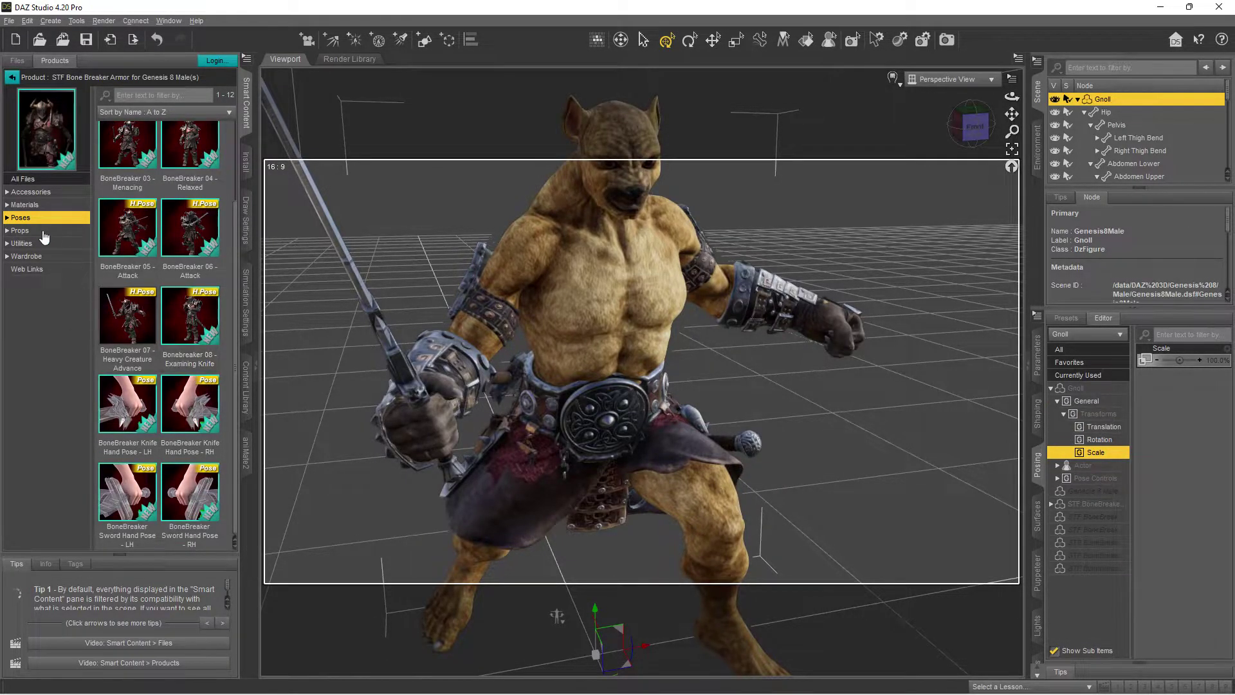
pyautogui.click(26, 205)
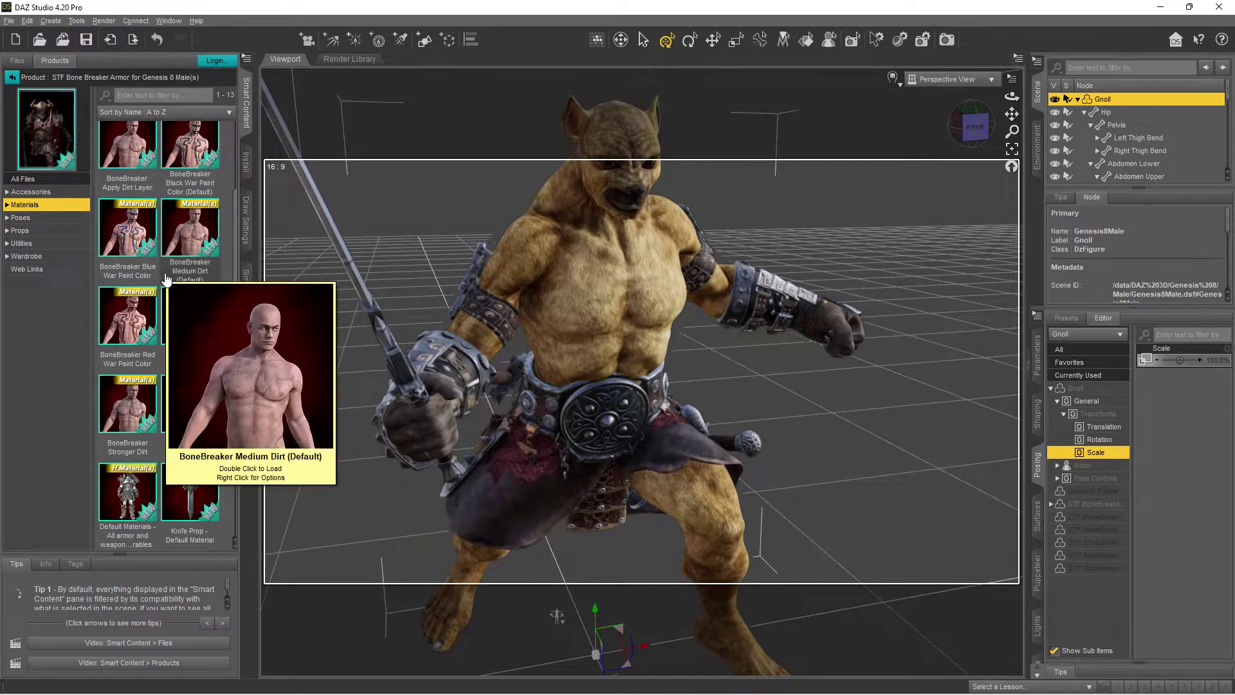
pyautogui.scroll(-2, 157, 361)
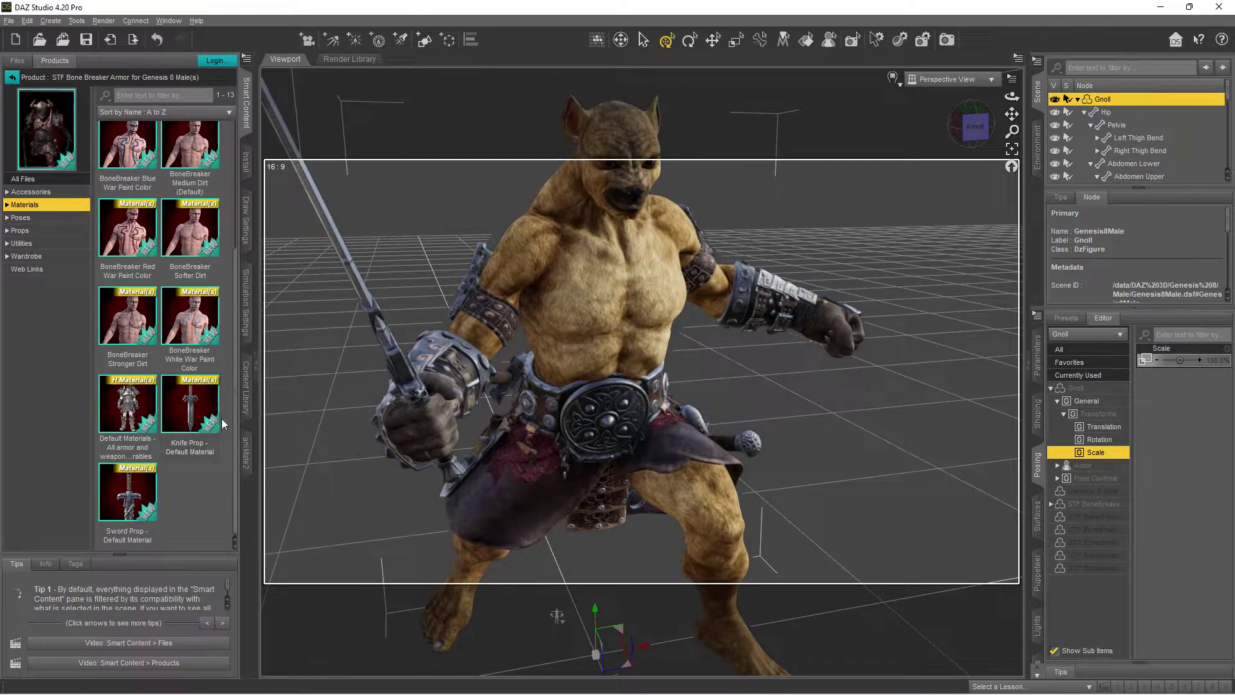
# Step: Select the STF BoneBreaker Sword and frame the whole Gnoll with its sword in the perspective view
pyautogui.click(364, 301)
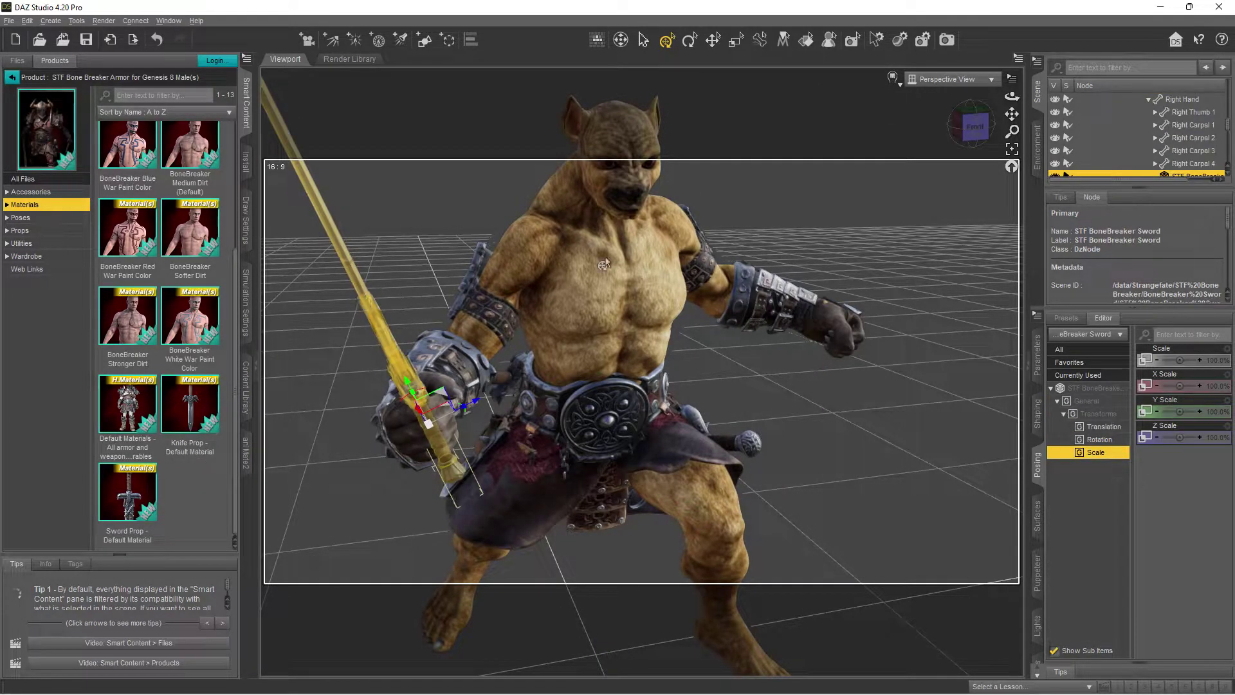
pyautogui.moveTo(1012, 96); pyautogui.dragTo(944, 200)
pyautogui.moveTo(1012, 113); pyautogui.dragTo(1012, 114)
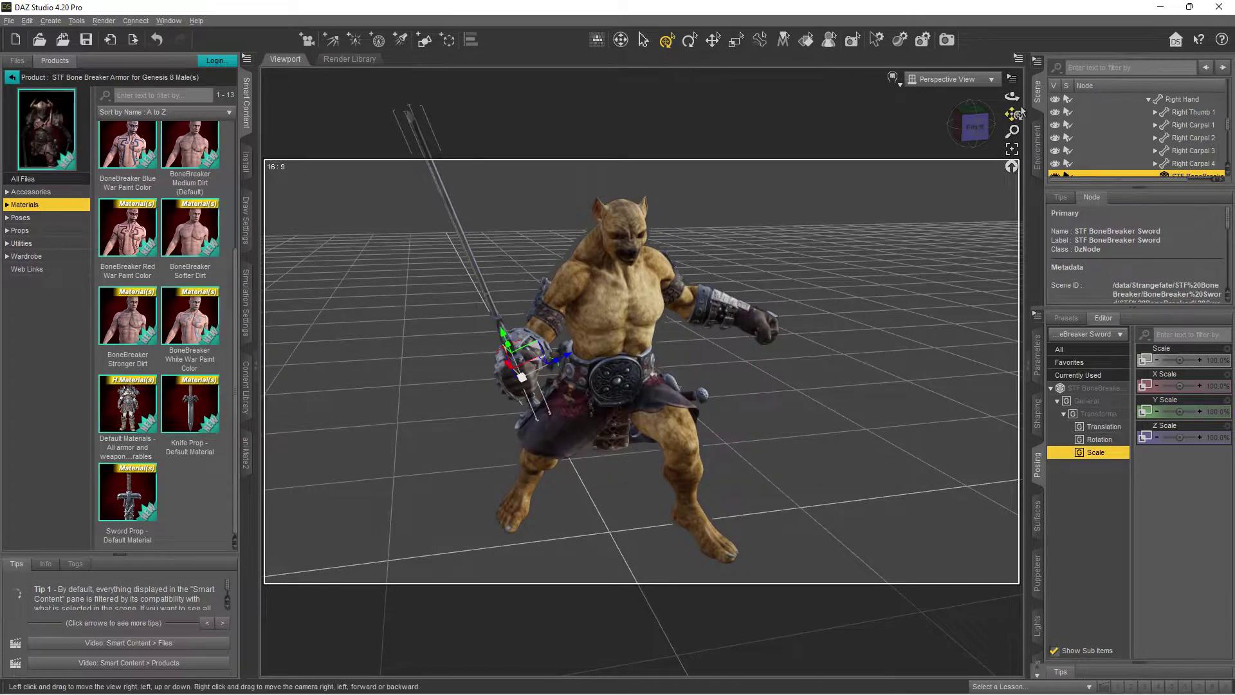
# Step: Return to the product library, clear the search filter, and browse the products in the Default Render-Settings category
pyautogui.click(12, 78)
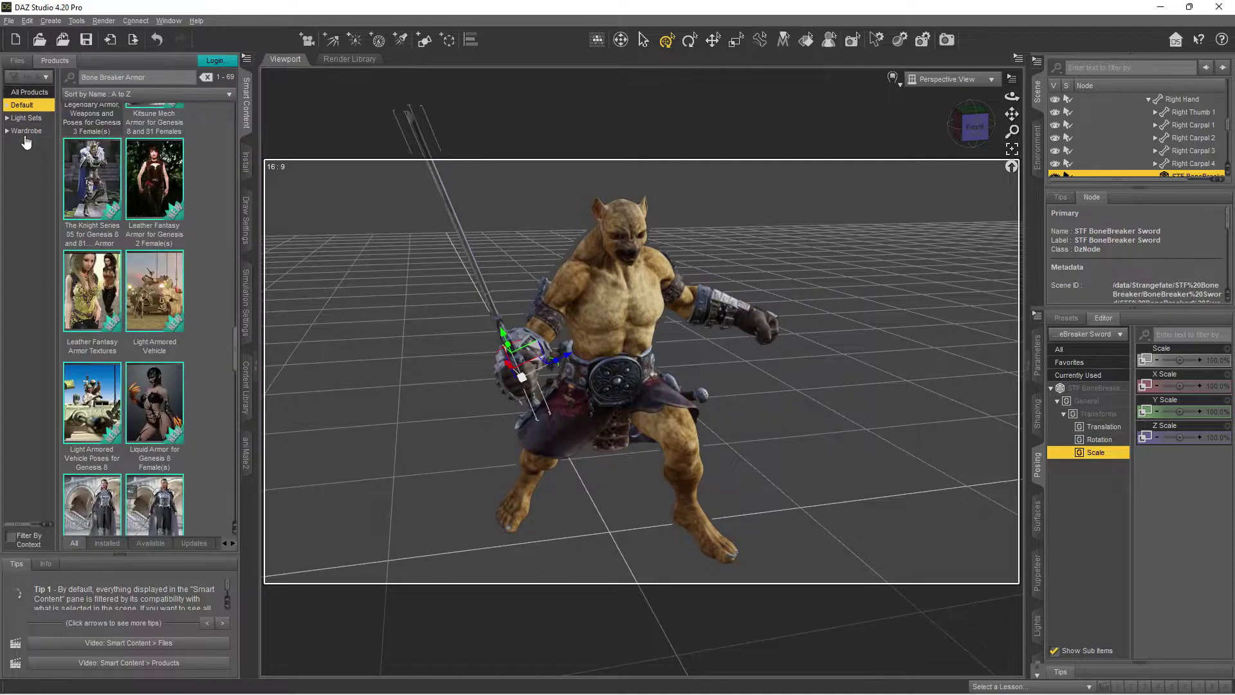
pyautogui.click(28, 96)
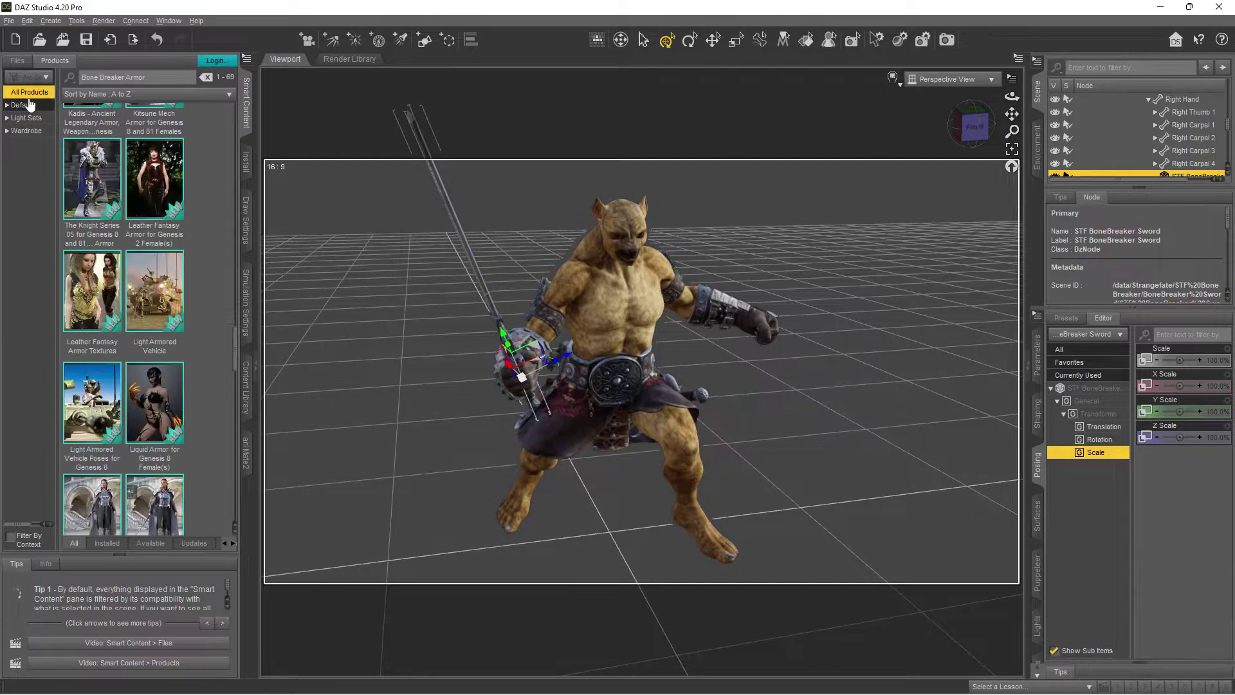
pyautogui.click(7, 105)
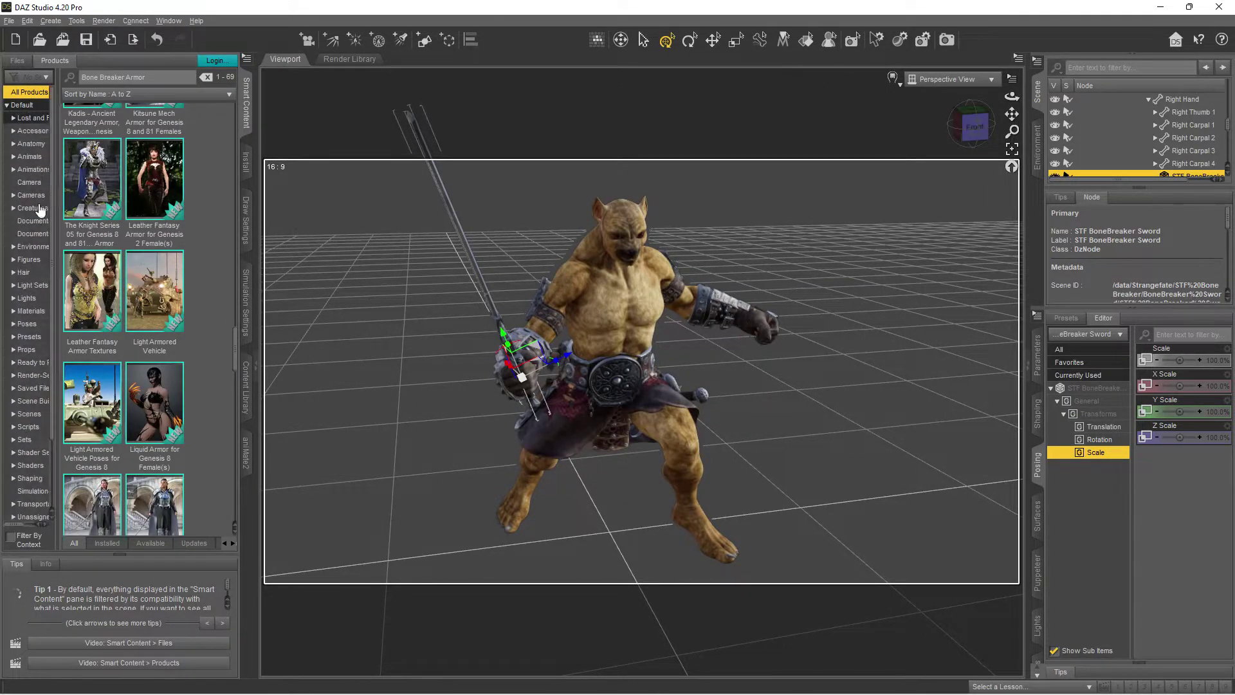
pyautogui.click(29, 295)
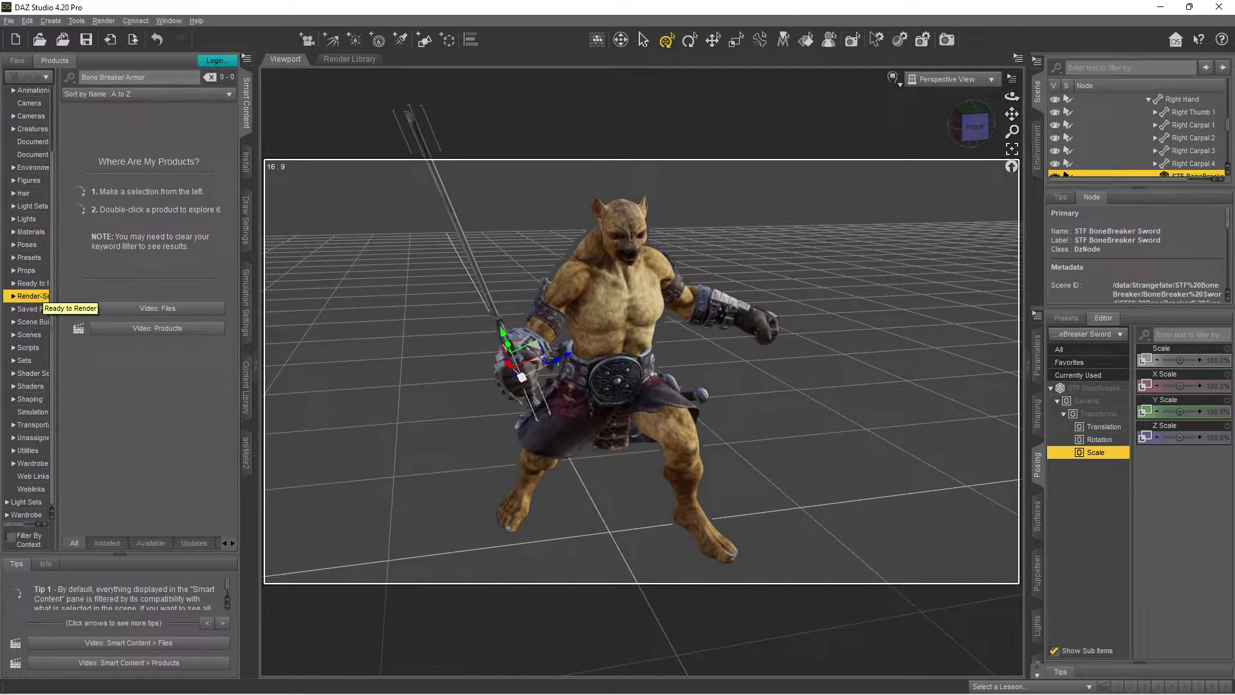
pyautogui.press('Tab')
pyautogui.press('BackSpace')
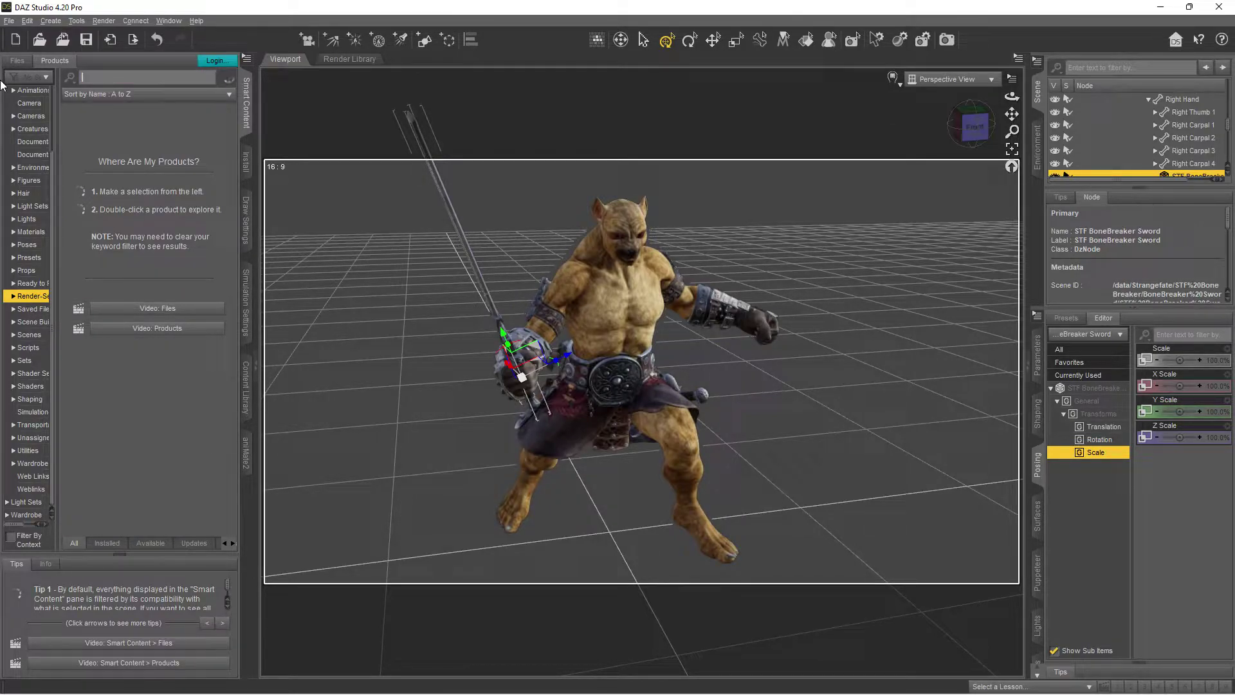
pyautogui.scroll(-10, 189, 273)
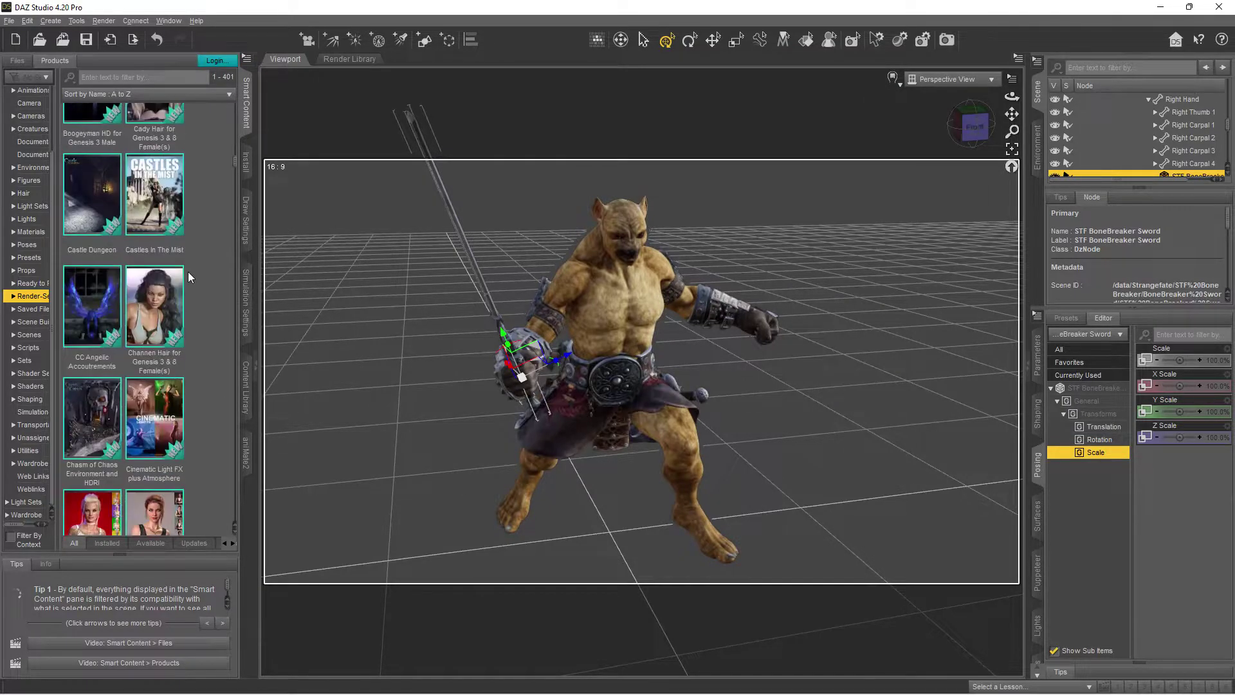
pyautogui.scroll(3, 188, 271)
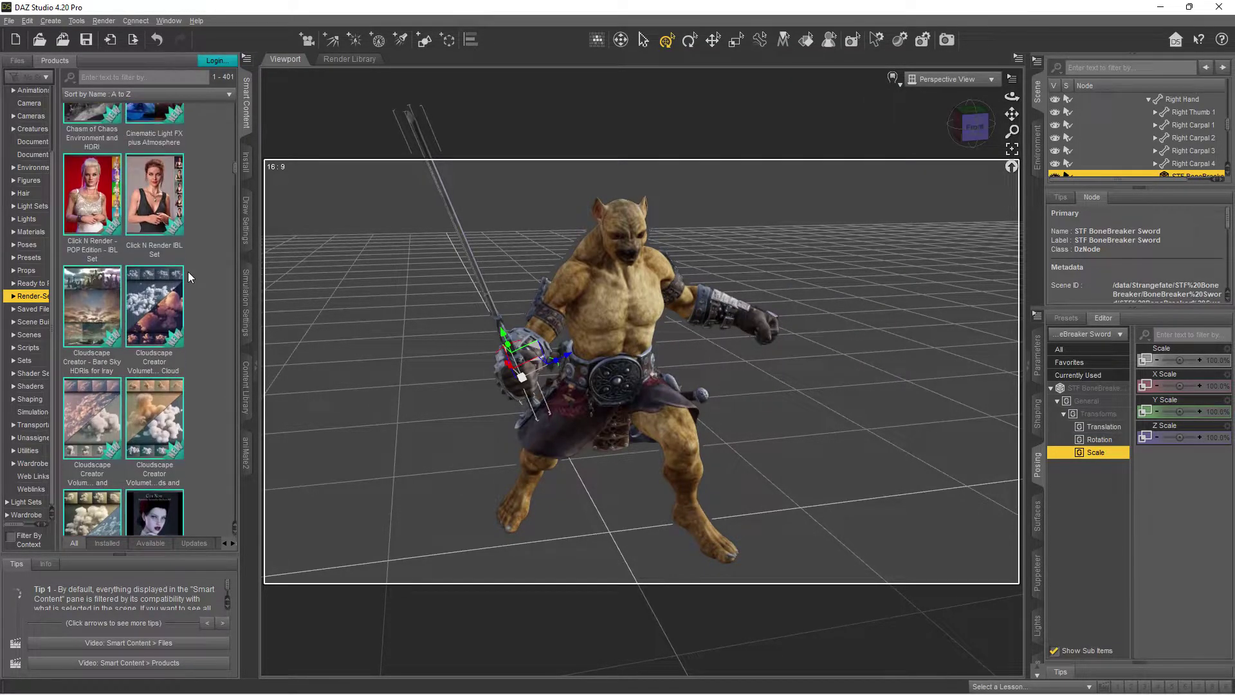
# Step: Load the C1-IBL2-27 render settings from Click N Render - POP Edition - IBL Set and start rendering the scene
pyautogui.doubleClick(102, 204)
pyautogui.scroll(-10, 167, 319)
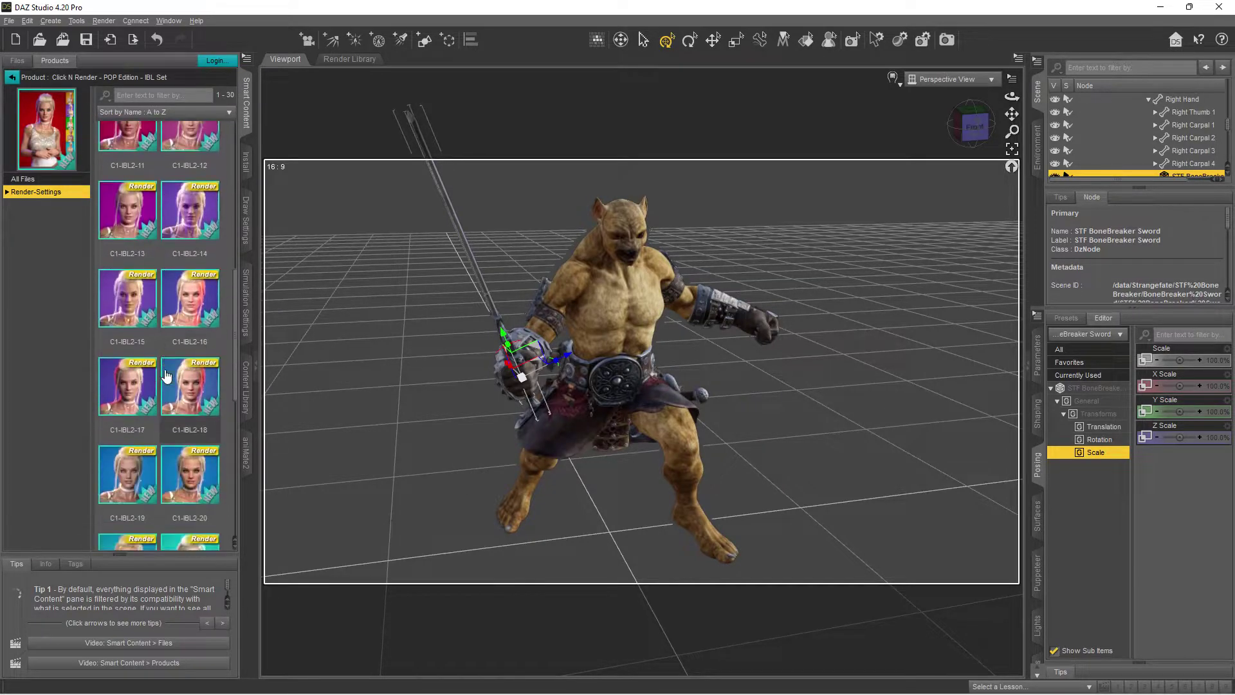
pyautogui.click(158, 406)
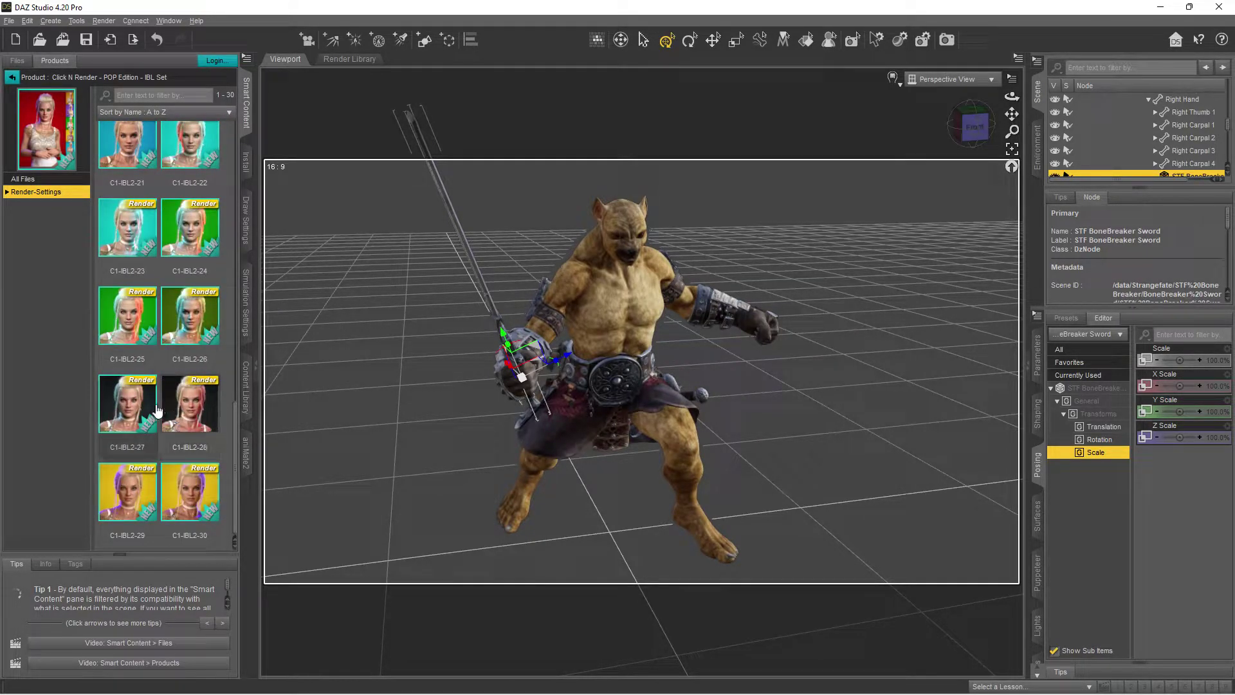
pyautogui.doubleClick(149, 412)
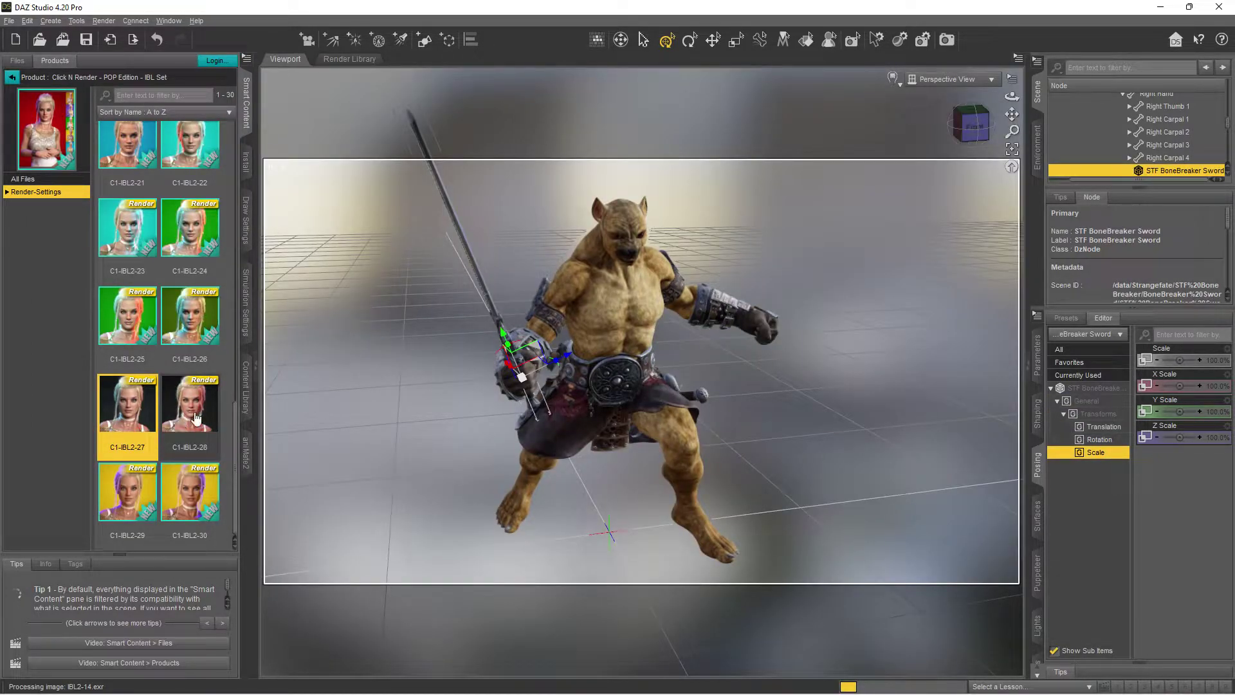
pyautogui.moveTo(193, 418)
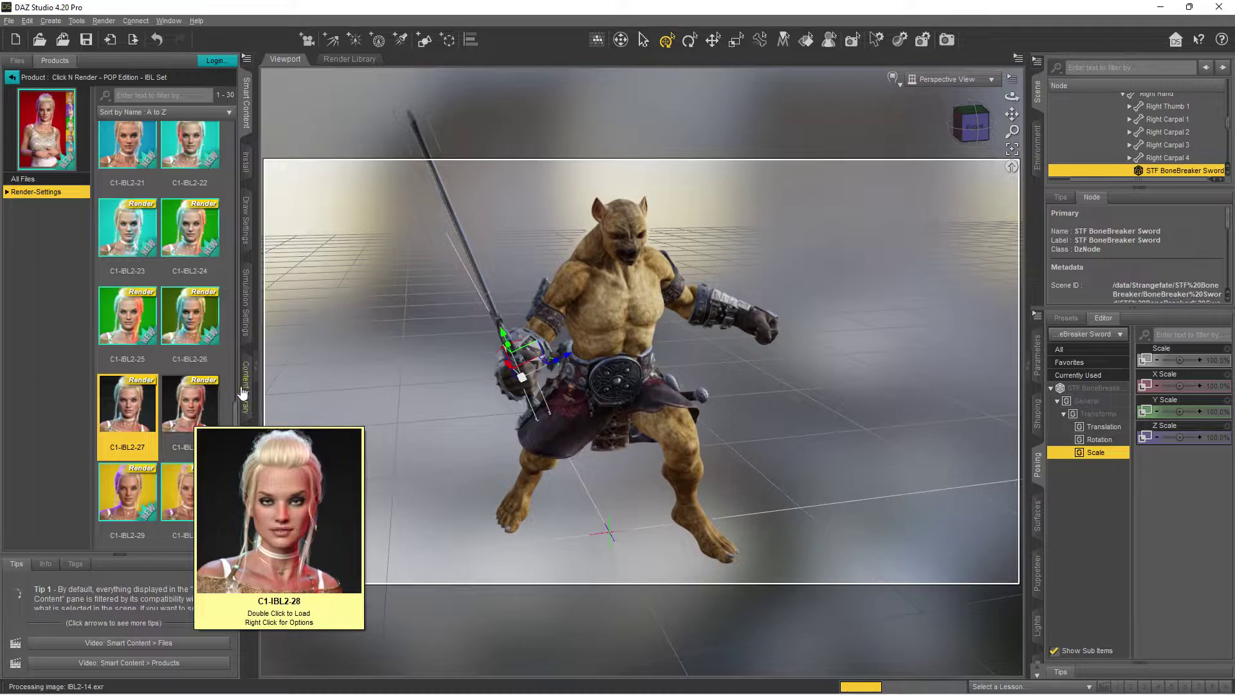
pyautogui.click(945, 41)
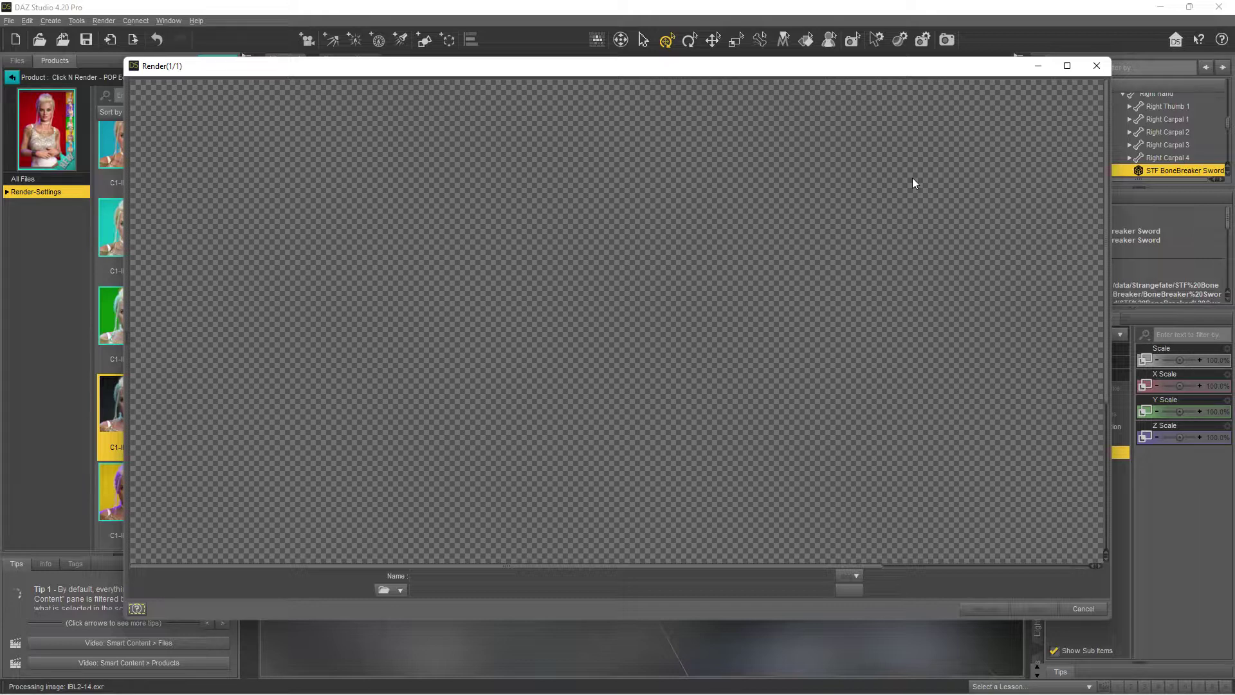
# Step: Examine the Gnoll render at full window size from head to feet, checking fur and armor fit, and close it
pyautogui.click(1066, 66)
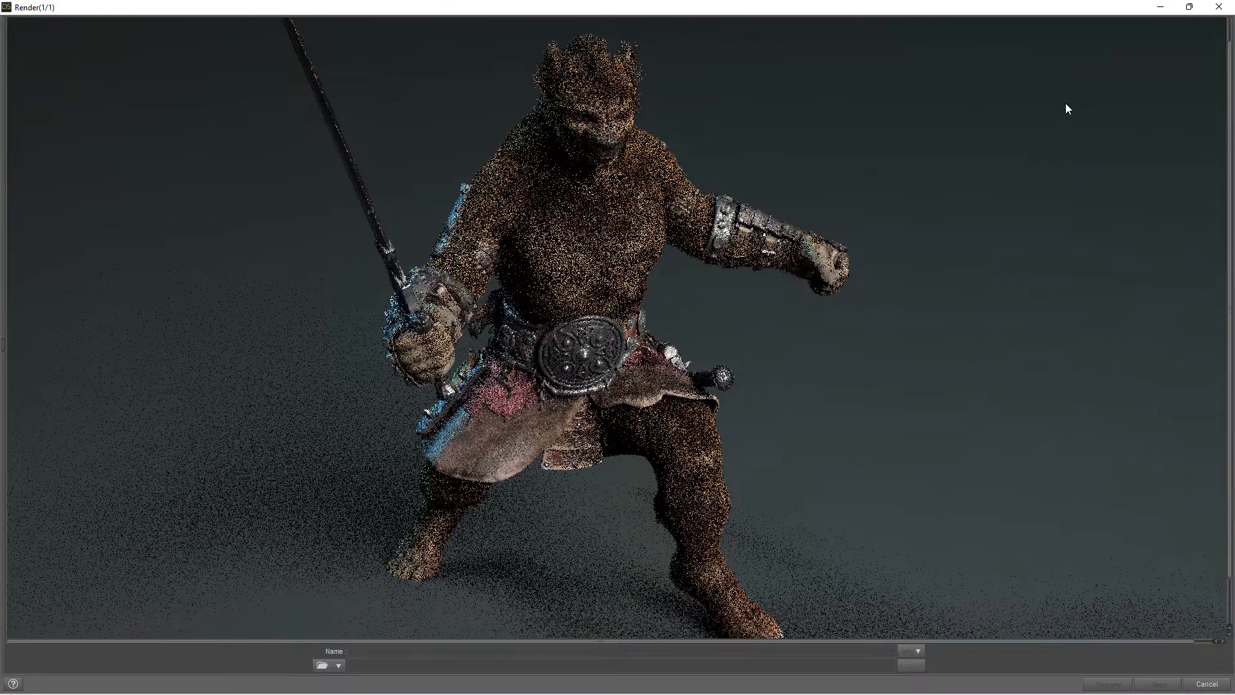
pyautogui.scroll(3, 1066, 120)
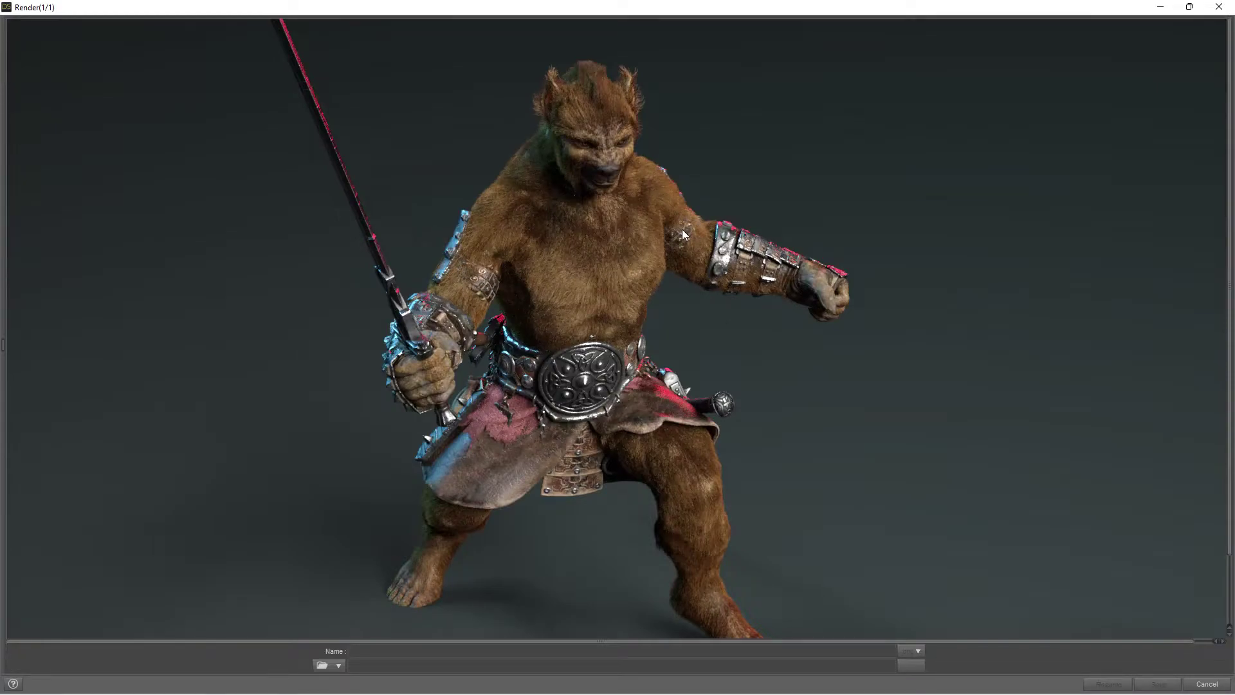
pyautogui.scroll(-2, 704, 265)
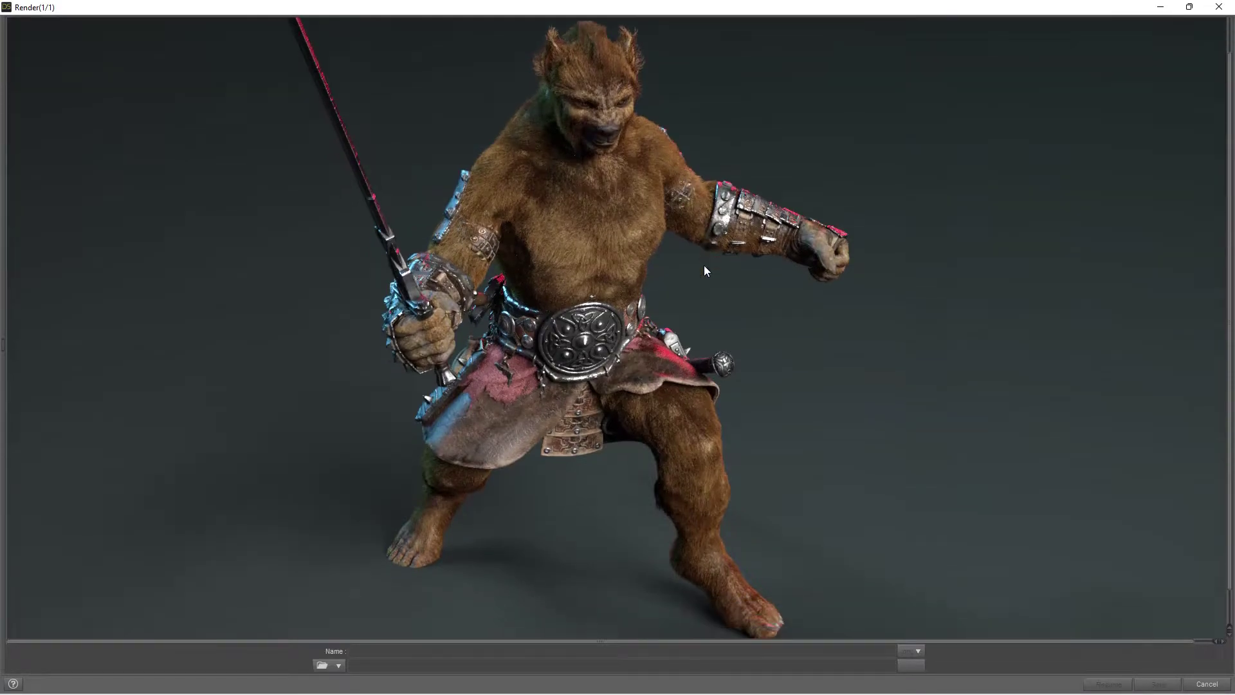
pyautogui.scroll(2, 716, 270)
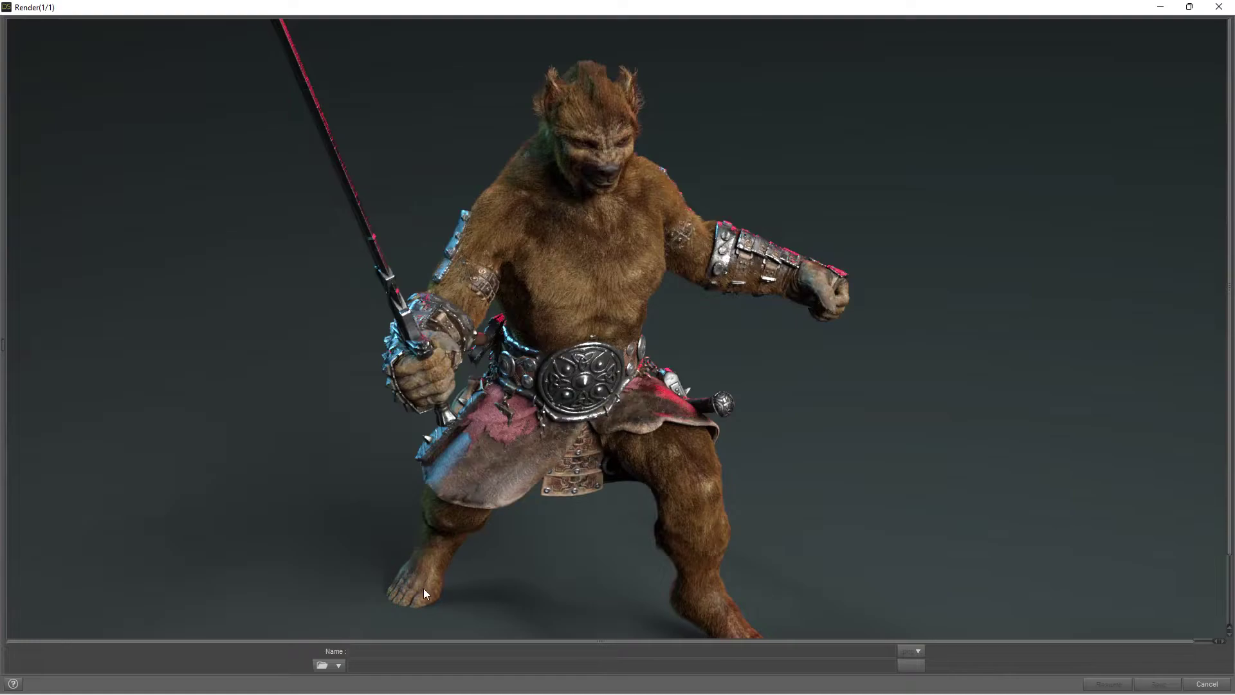
pyautogui.scroll(-2, 425, 582)
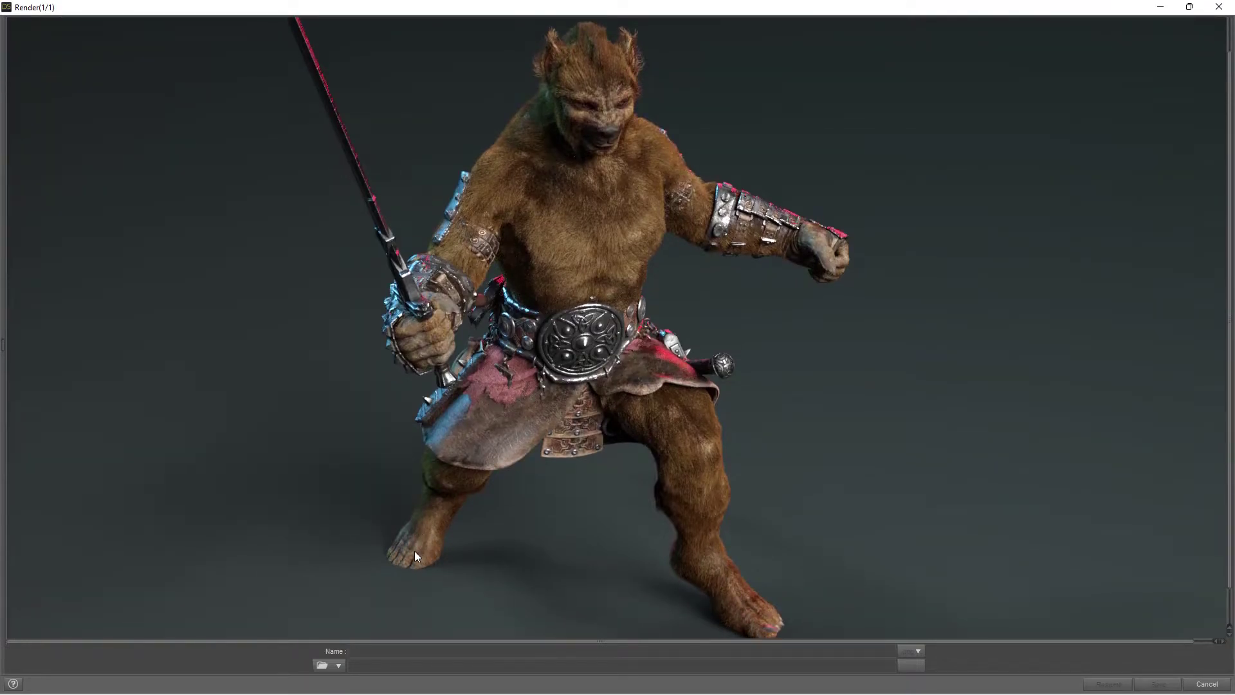
pyautogui.scroll(2, 568, 481)
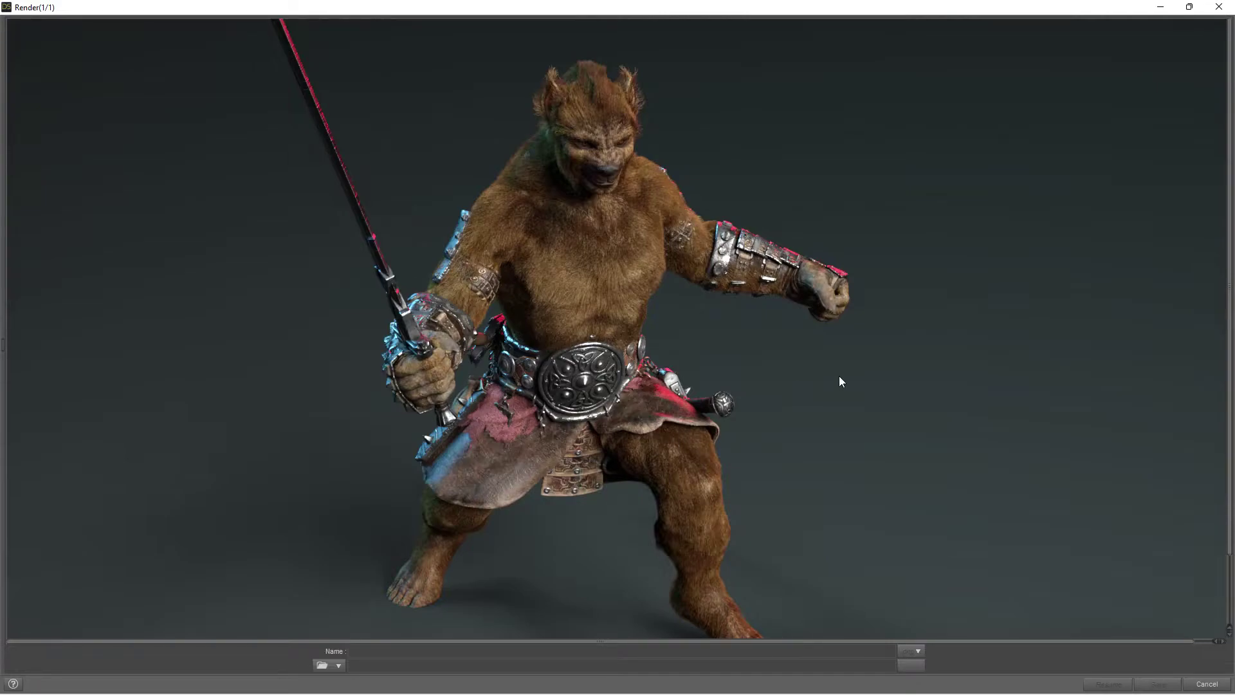
pyautogui.scroll(-2, 946, 260)
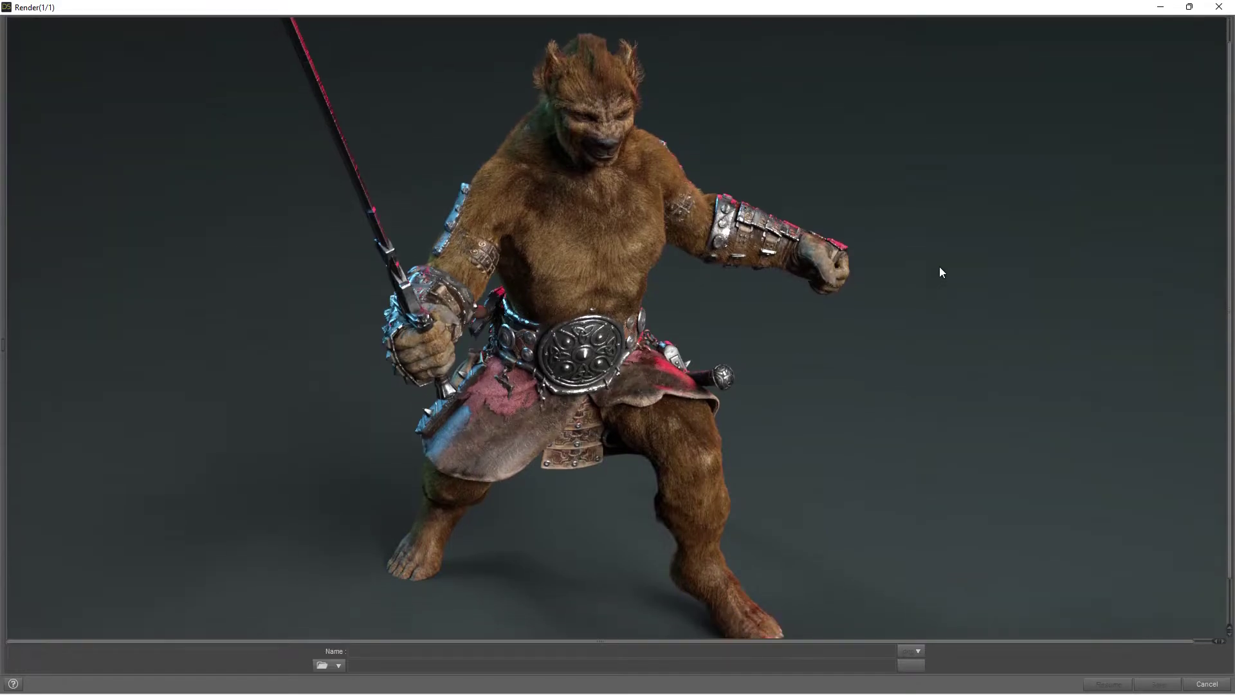
pyautogui.scroll(2, 951, 260)
pyautogui.click(1230, 6)
pyautogui.click(597, 364)
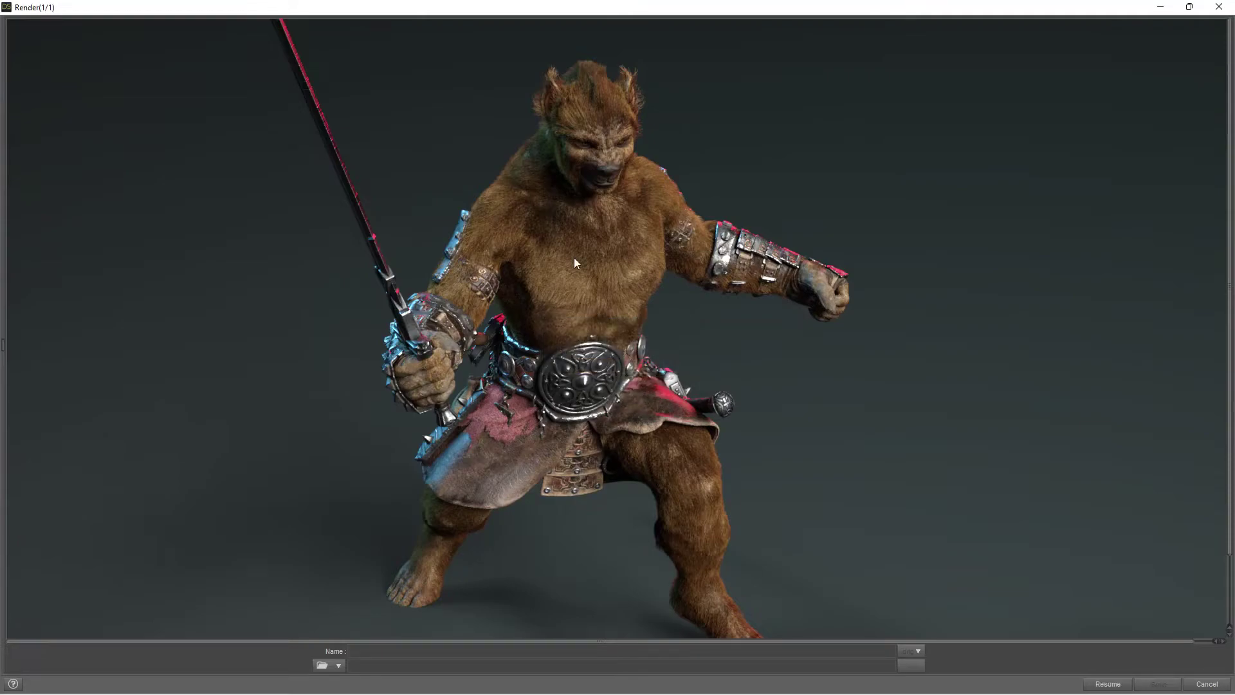
pyautogui.click(1230, 12)
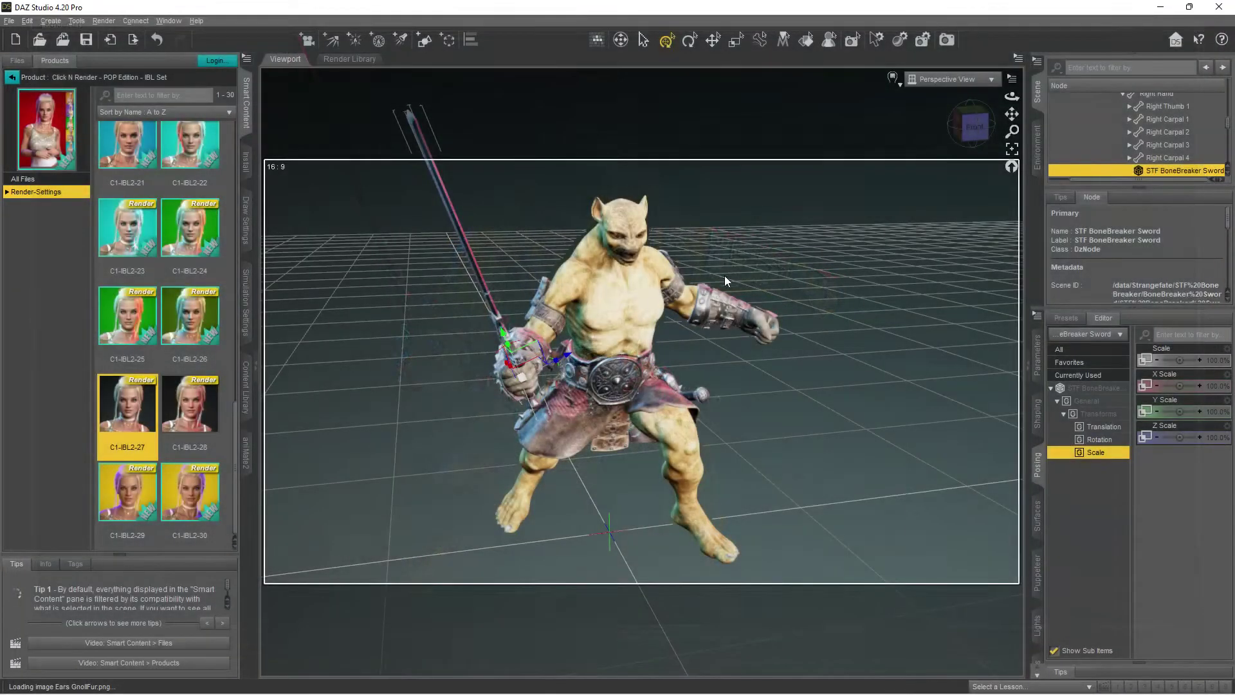
# Step: Select the Gnoll's head for rotation and look through all of its pose controls down to the HD expressions
pyautogui.click(627, 262)
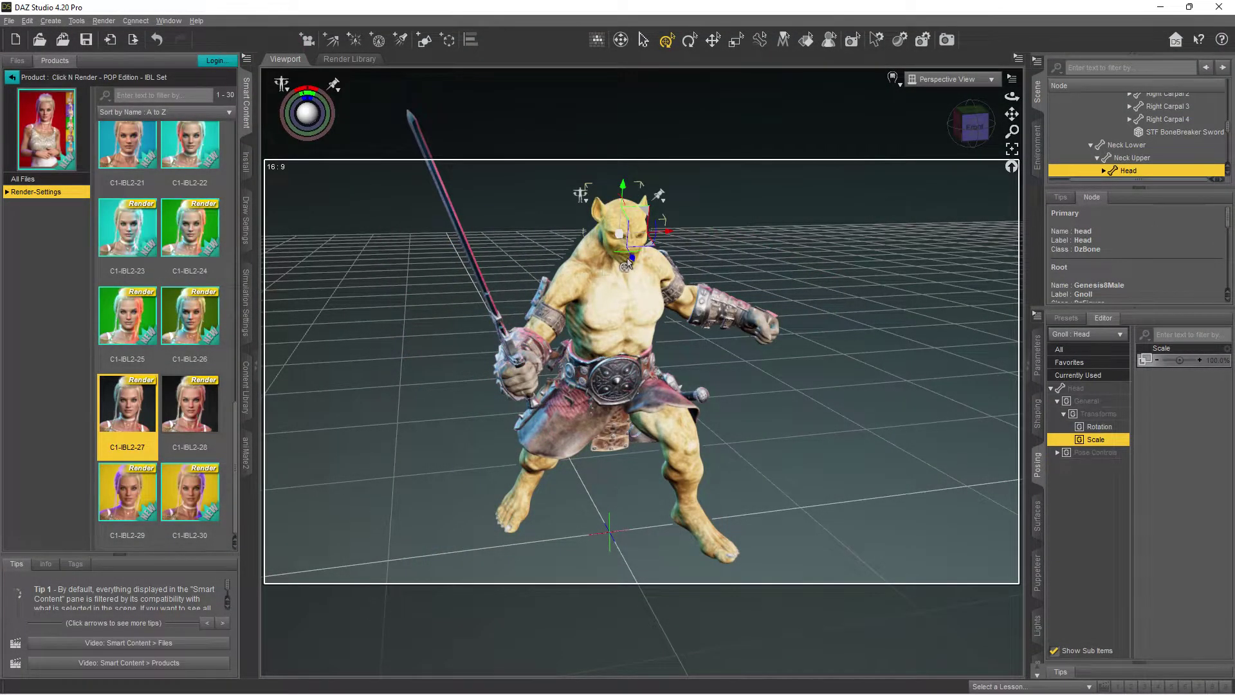
pyautogui.click(688, 45)
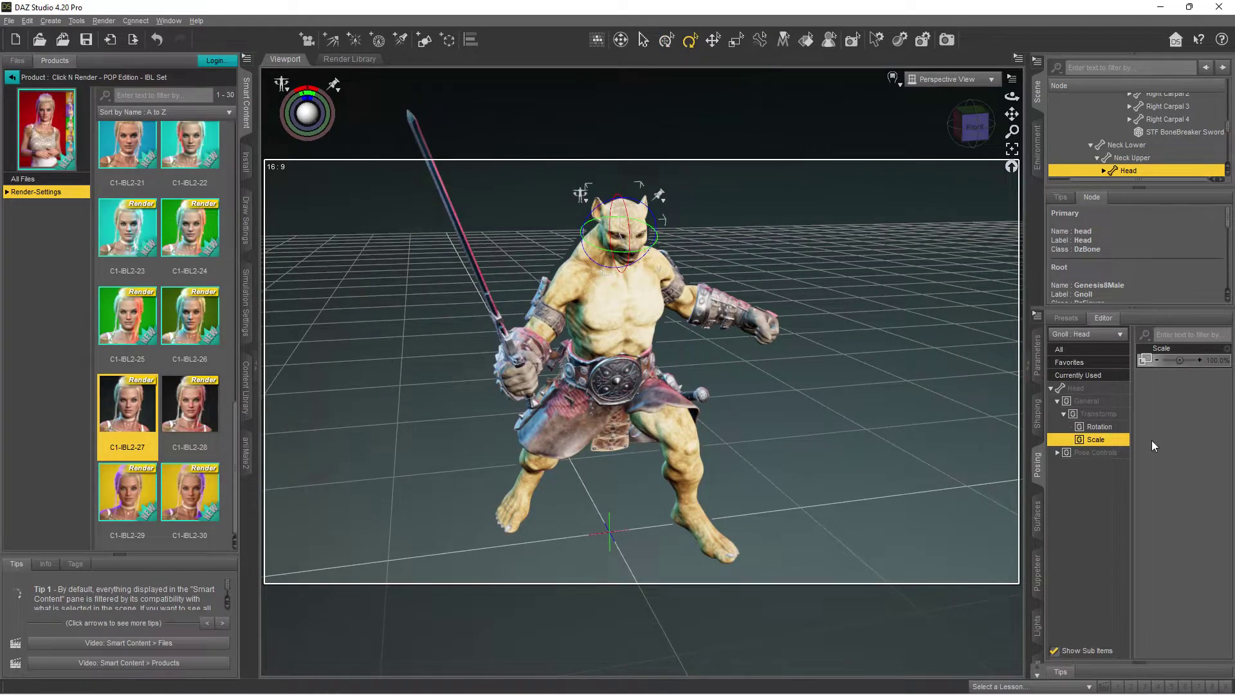
pyautogui.click(1076, 389)
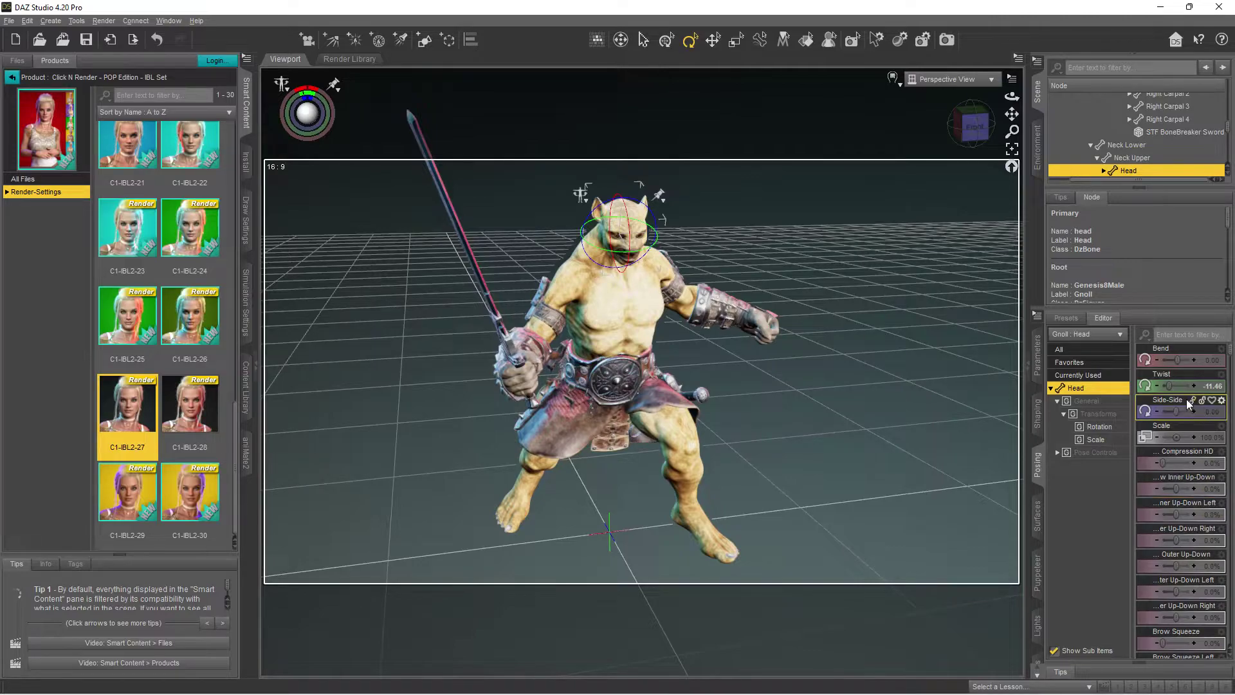
pyautogui.scroll(-1, 1170, 455)
pyautogui.scroll(-4, 1170, 456)
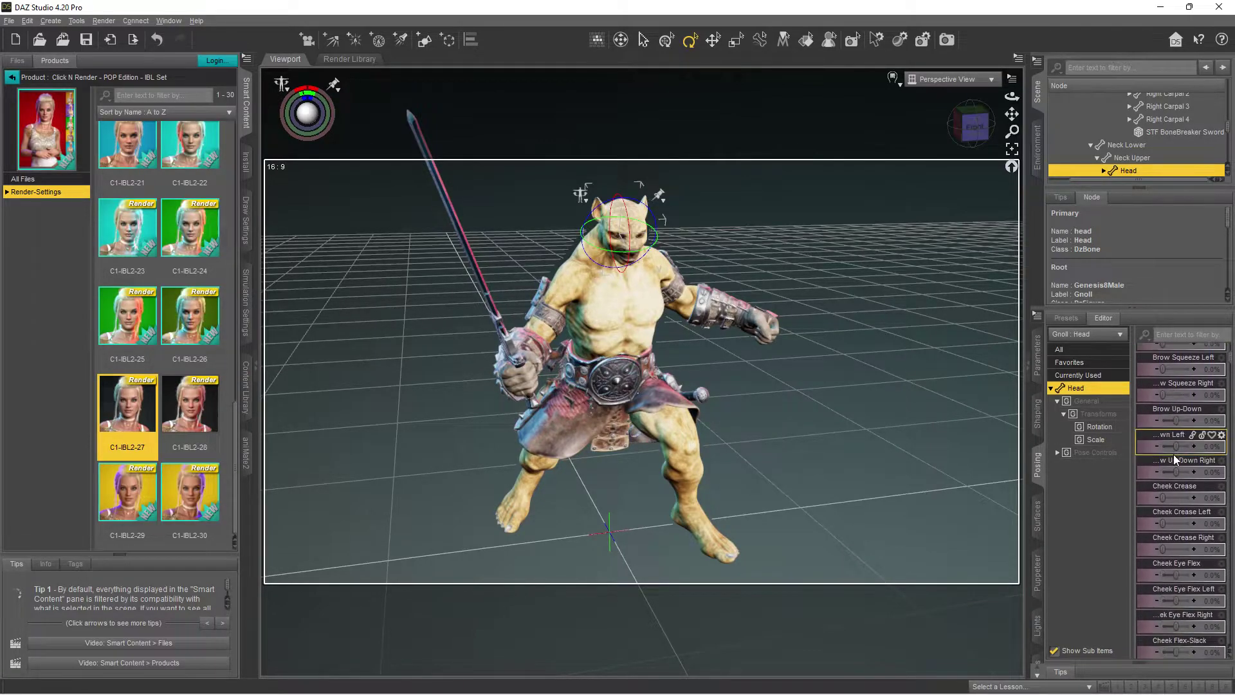
pyautogui.scroll(-3, 1177, 454)
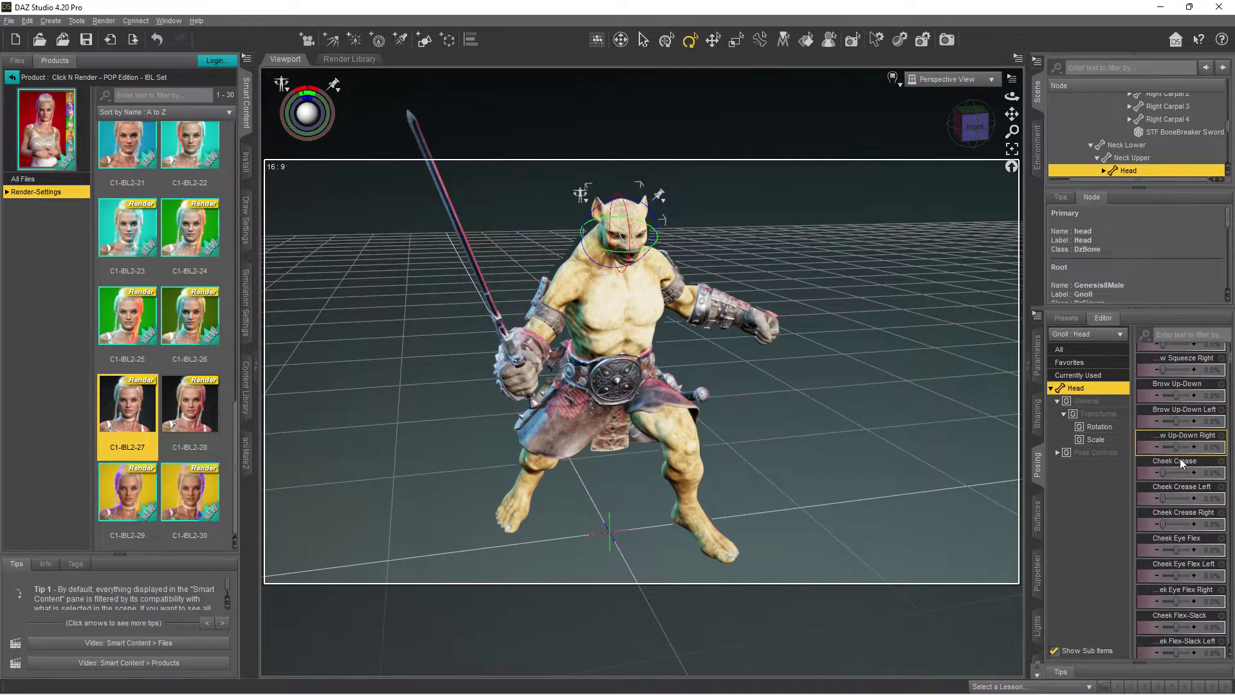
pyautogui.scroll(-3, 1179, 458)
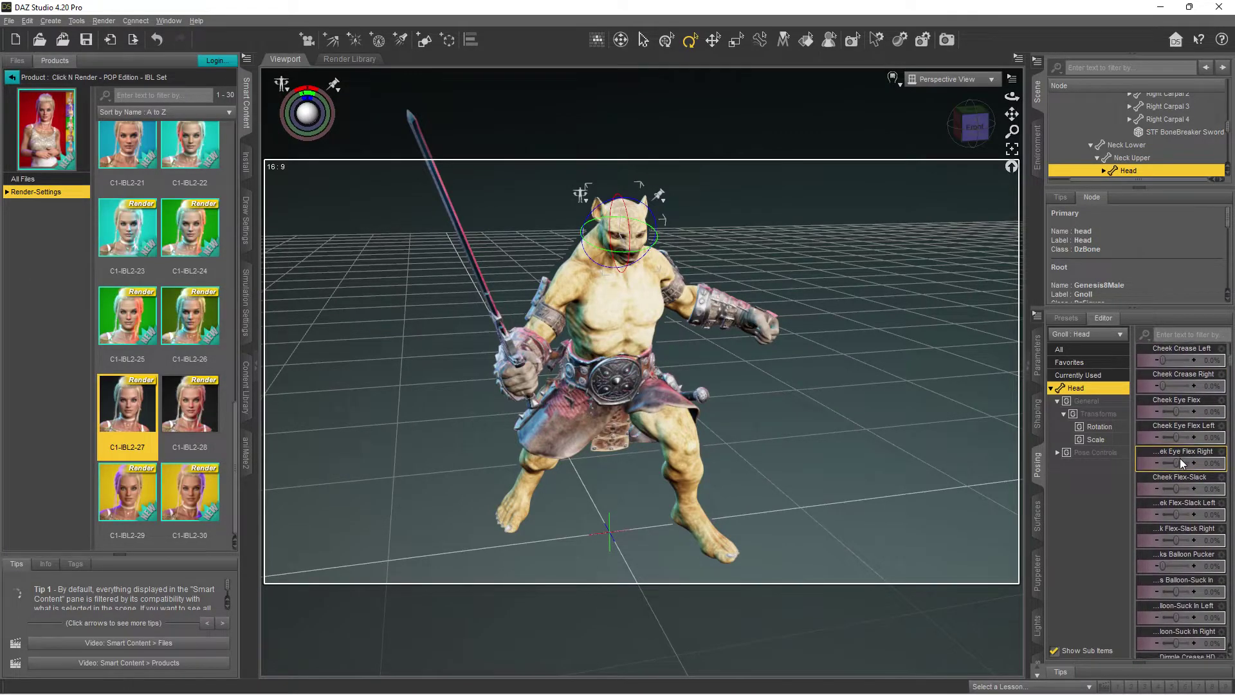
pyautogui.scroll(-4, 1184, 476)
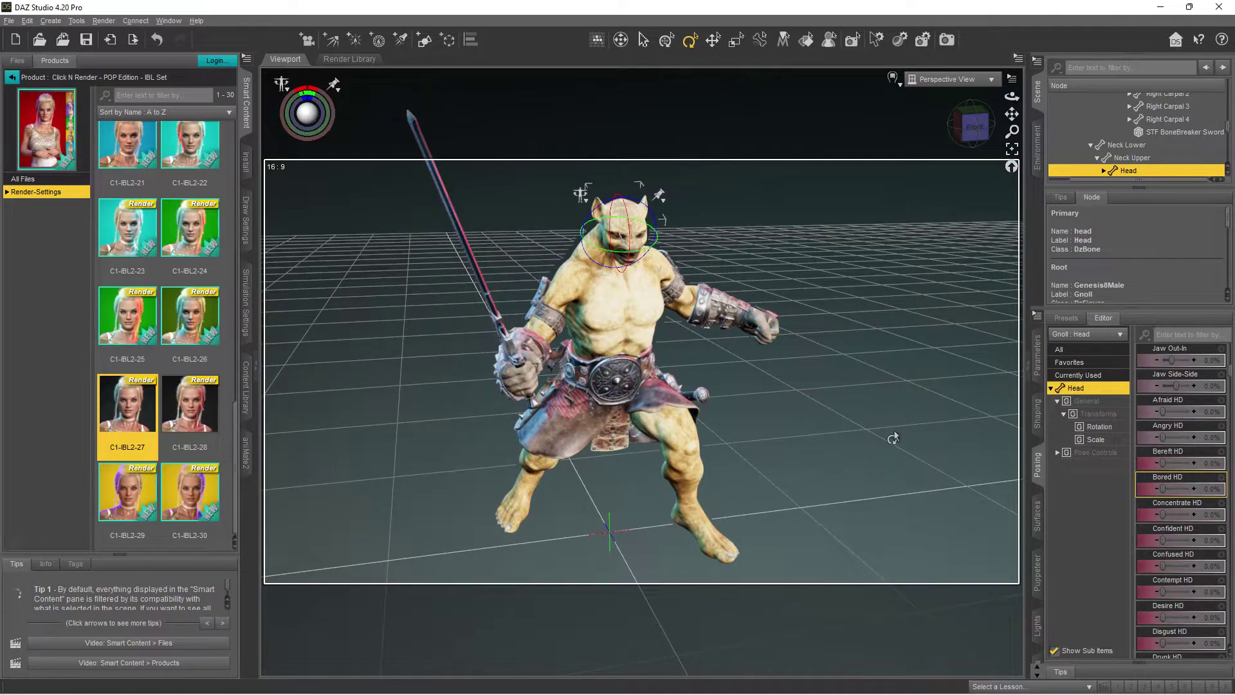
# Step: Try to tilt the Gnoll's head downward, undo it, and look through the remaining HD expression controls
pyautogui.moveTo(630, 253); pyautogui.dragTo(622, 261)
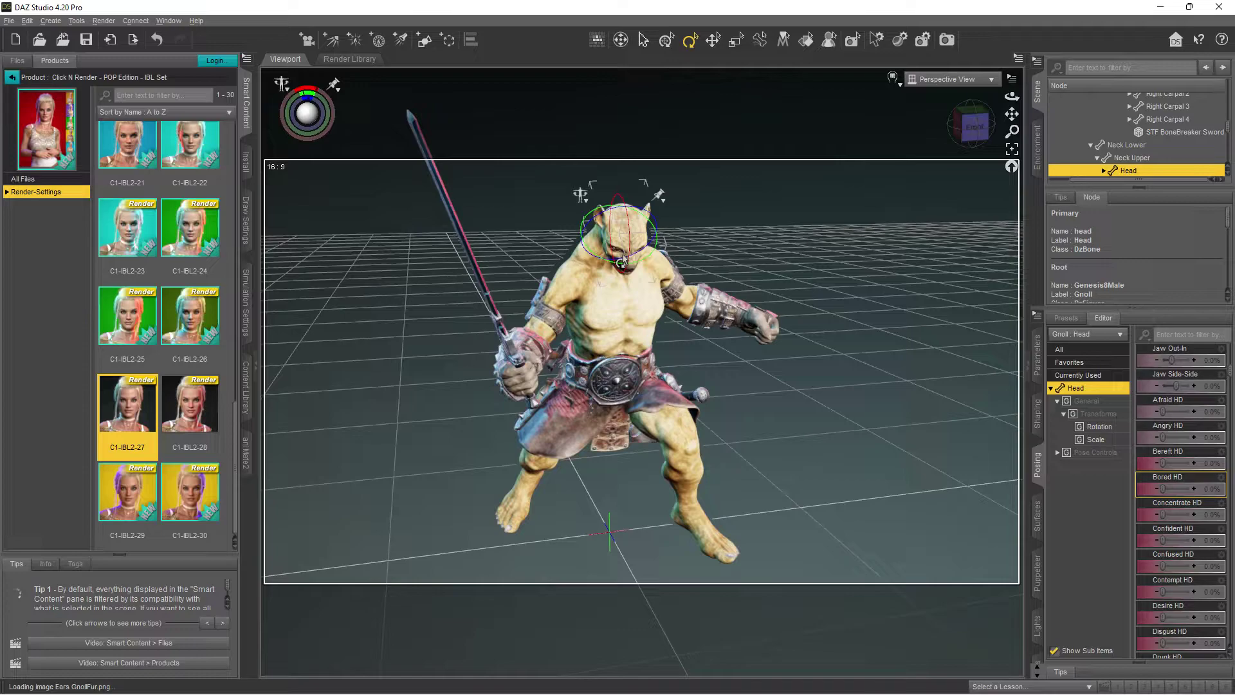
pyautogui.hotkey('ctrl', 'z')
pyautogui.scroll(-3, 1213, 504)
pyautogui.scroll(-3, 1228, 505)
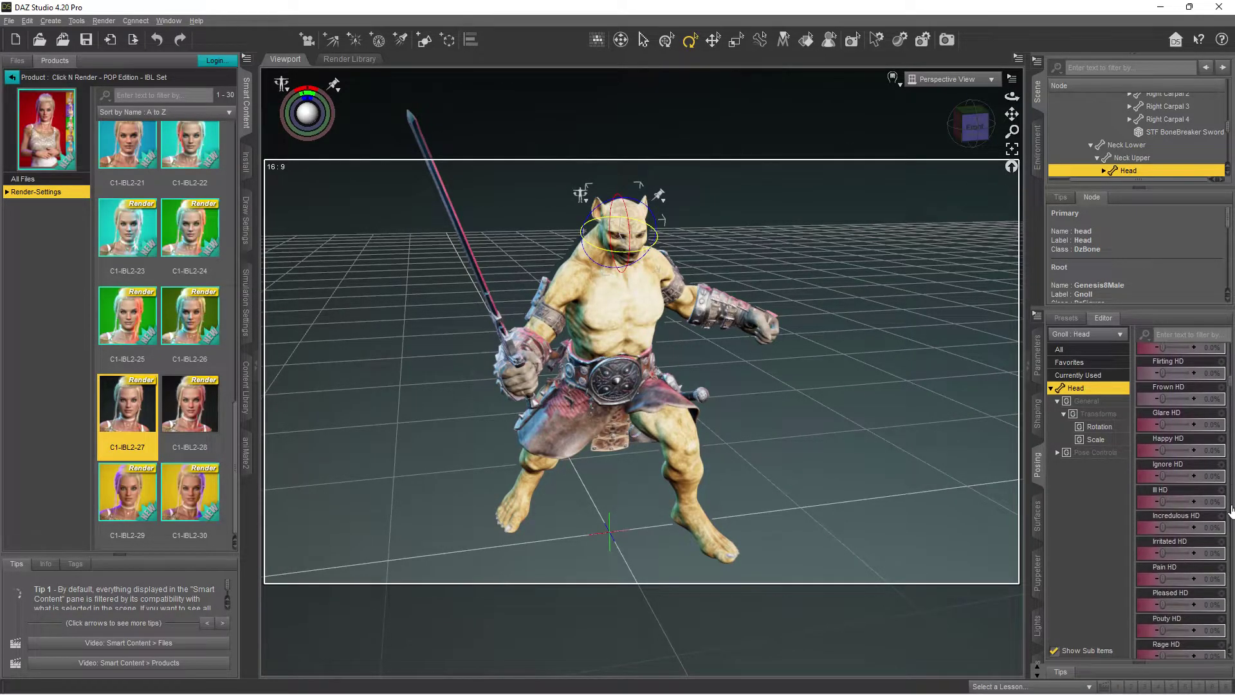
pyautogui.scroll(-1, 1231, 512)
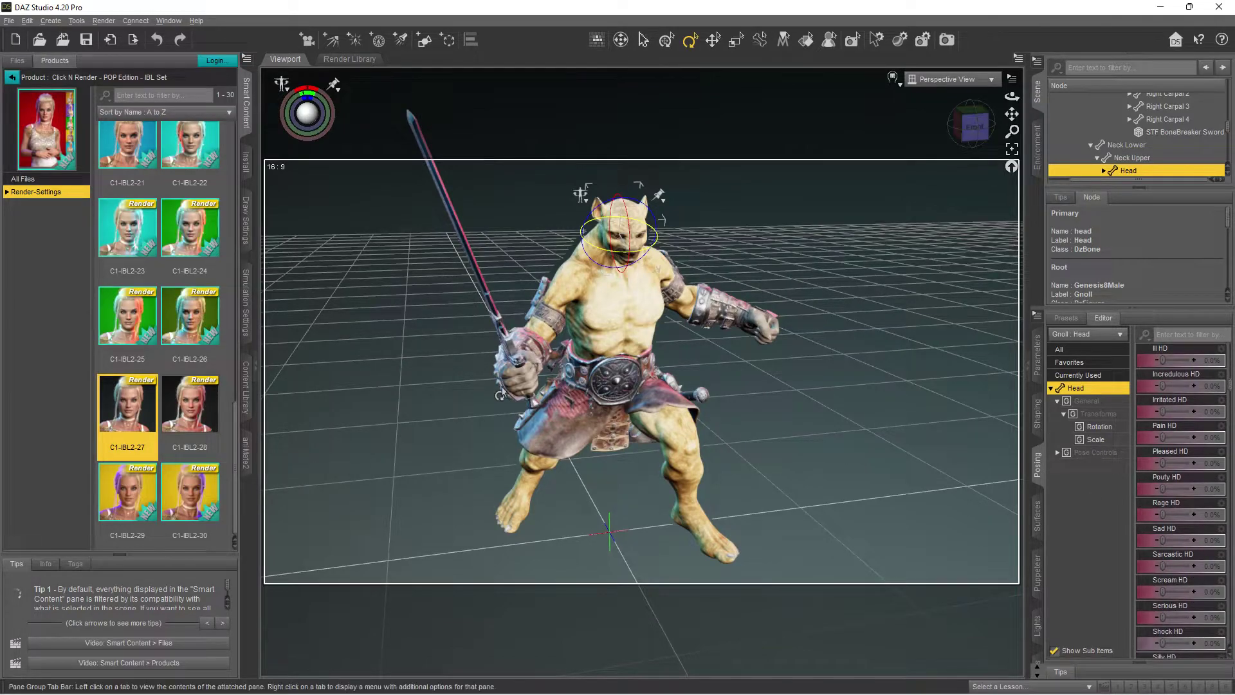
# Step: Rotate the Armor Pad 1 Right on the Gnoll's hip to about -23.33° around X
pyautogui.click(565, 411)
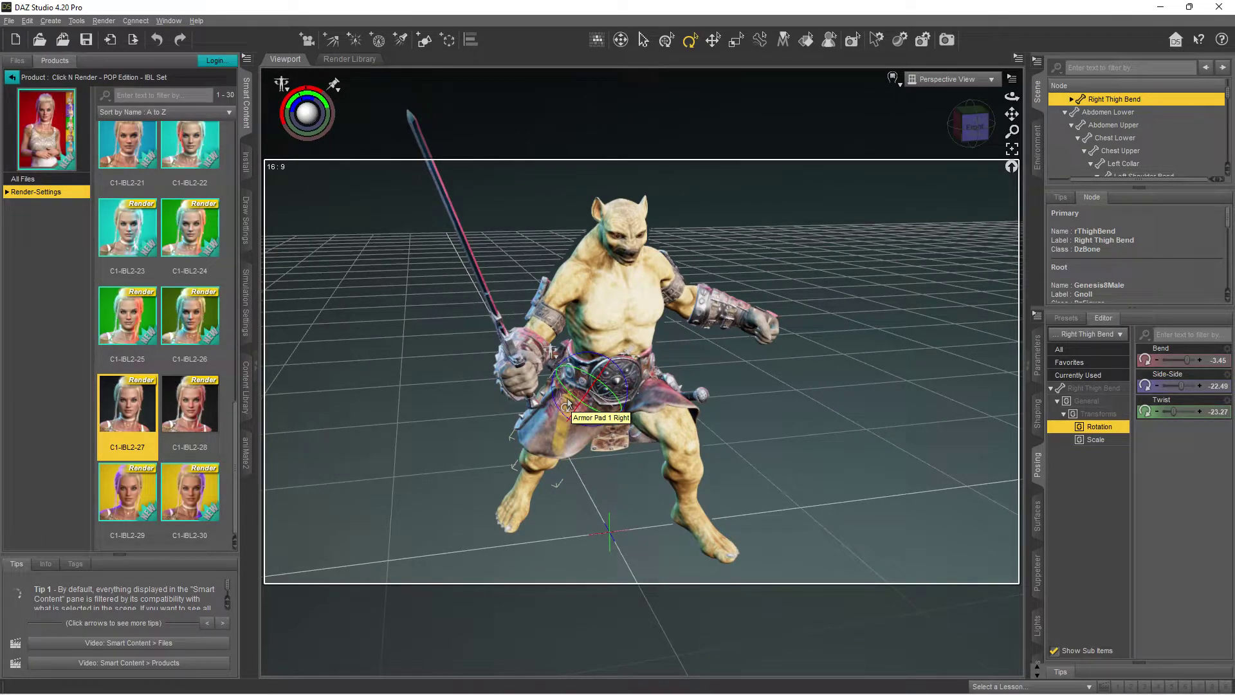
pyautogui.click(567, 403)
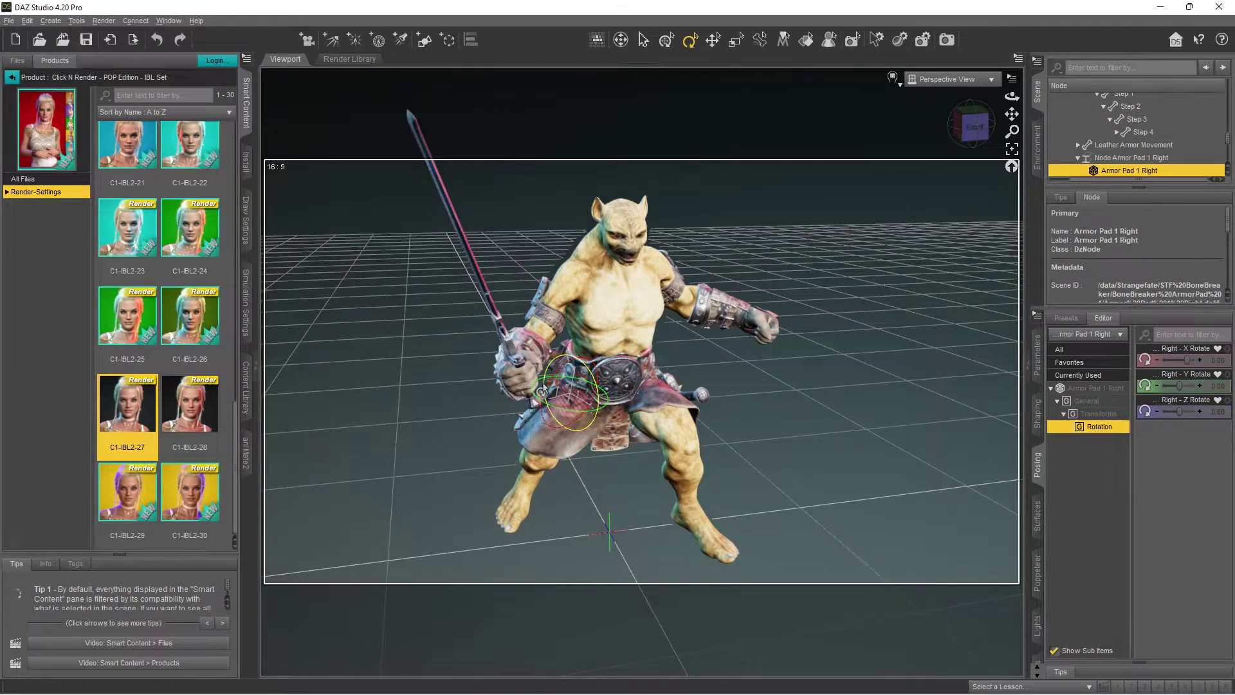
pyautogui.moveTo(546, 391); pyautogui.dragTo(553, 383)
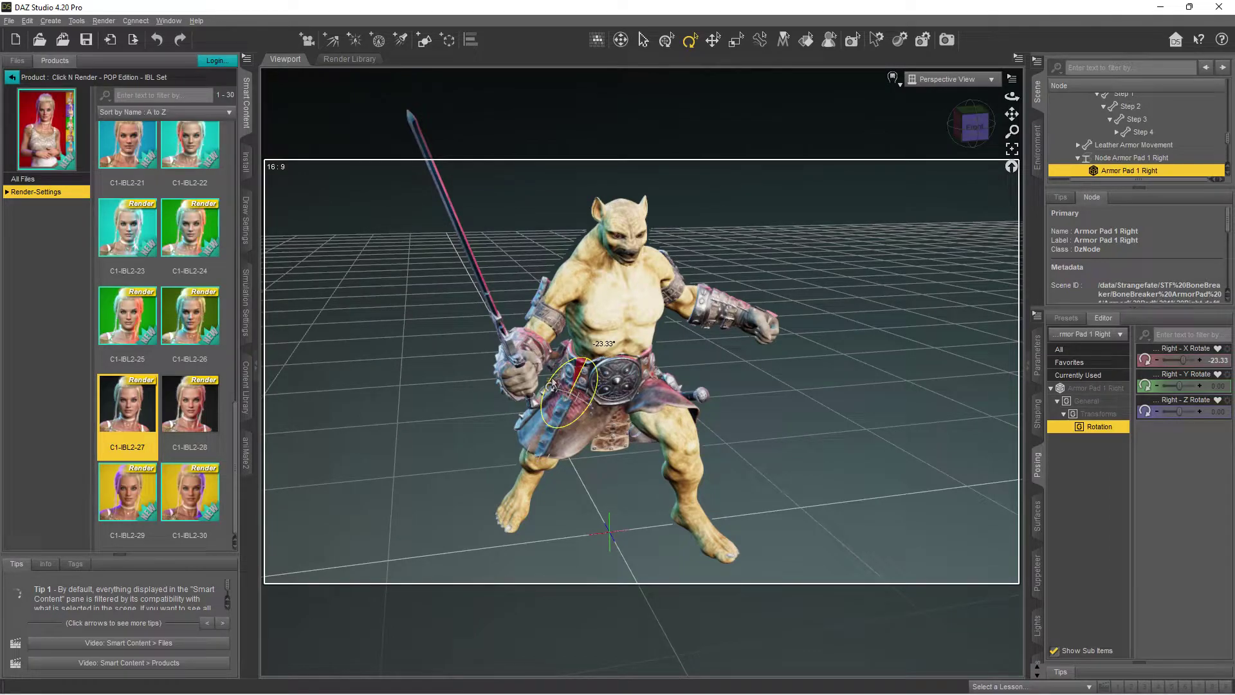
pyautogui.moveTo(551, 383); pyautogui.dragTo(553, 384)
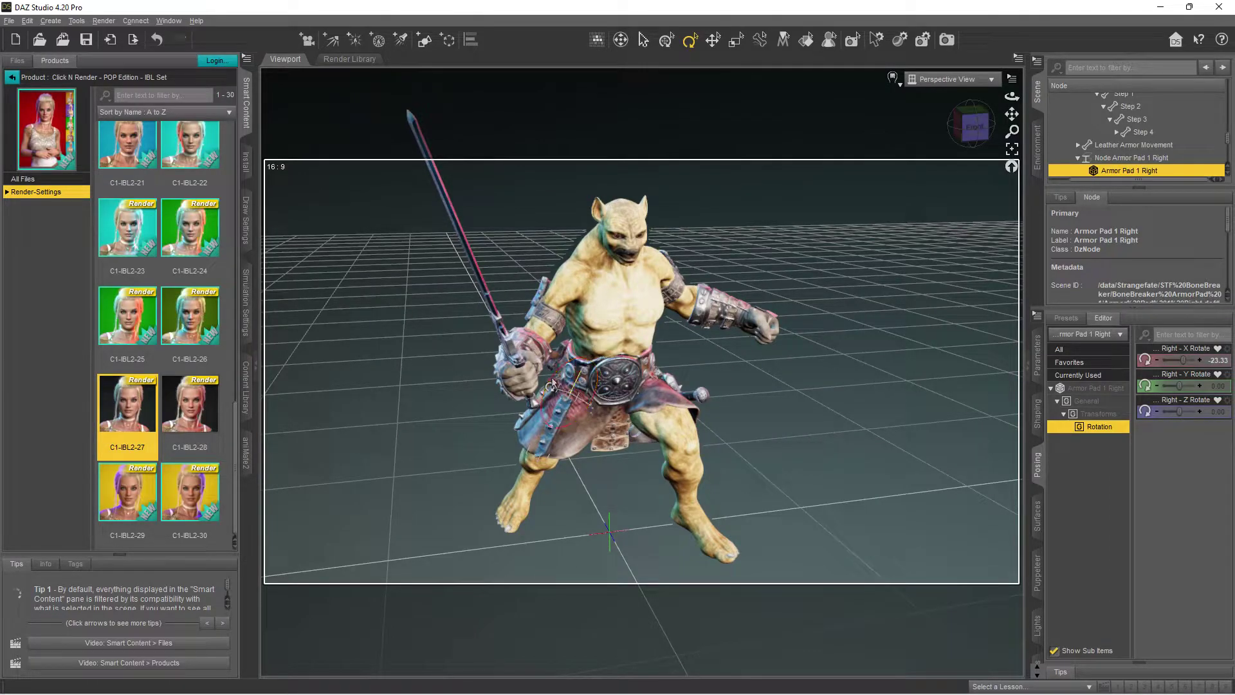
# Step: Scale the Gnoll's Left Forearm Bend to about 101.9%
pyautogui.click(720, 319)
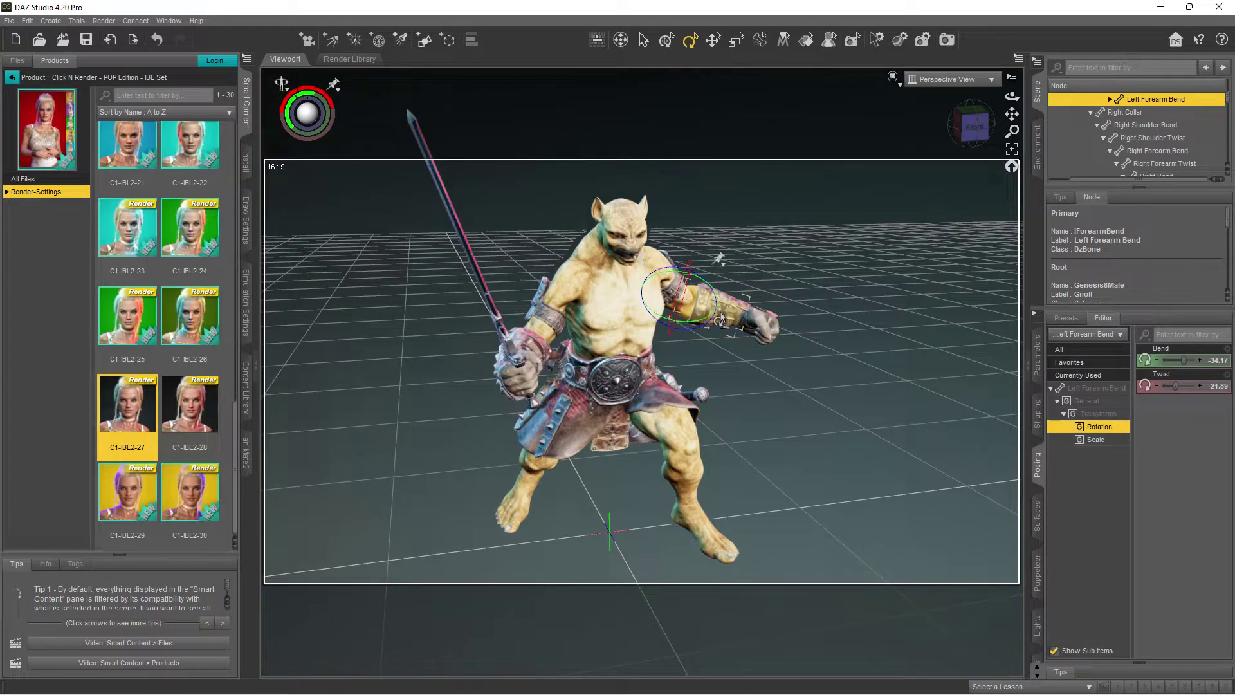
pyautogui.click(1107, 442)
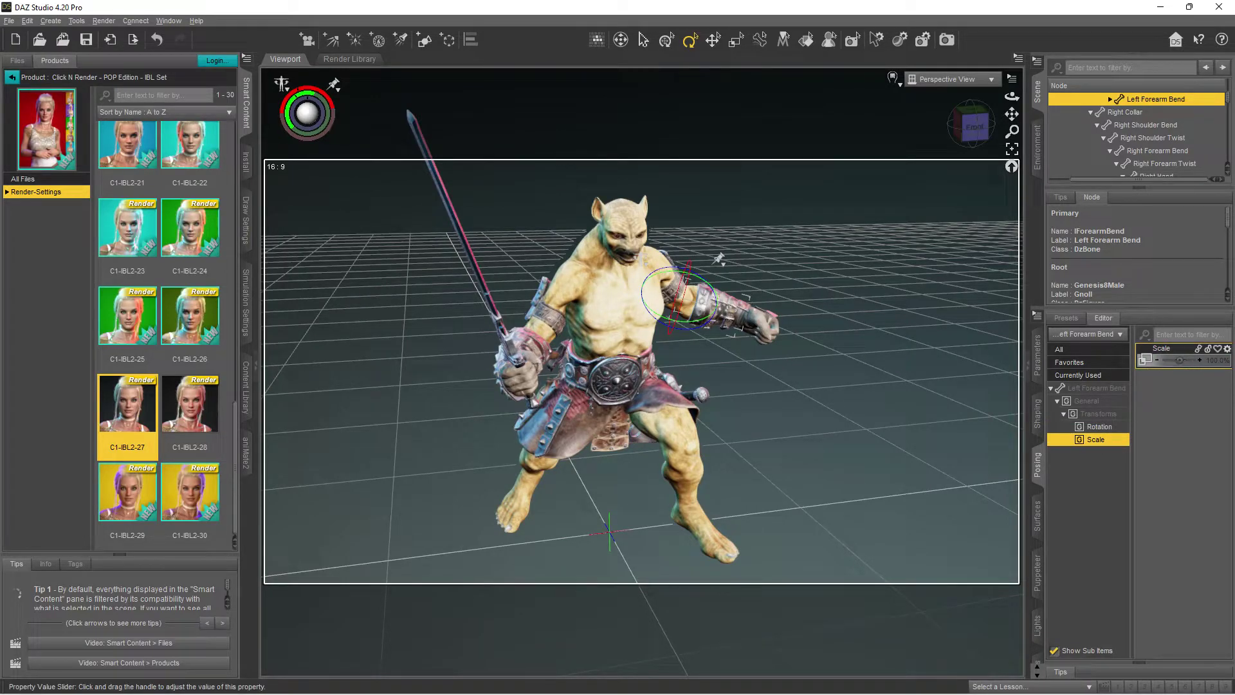
pyautogui.moveTo(1178, 360); pyautogui.dragTo(1181, 359)
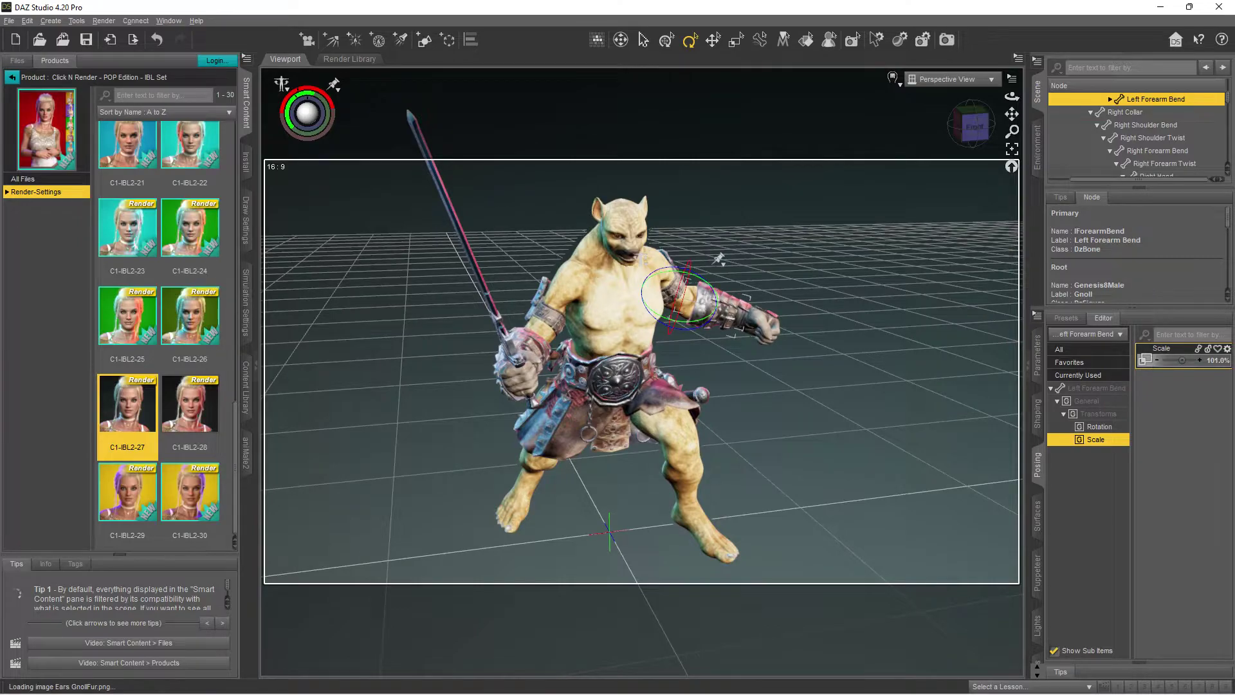
pyautogui.moveTo(1182, 359); pyautogui.dragTo(1181, 360)
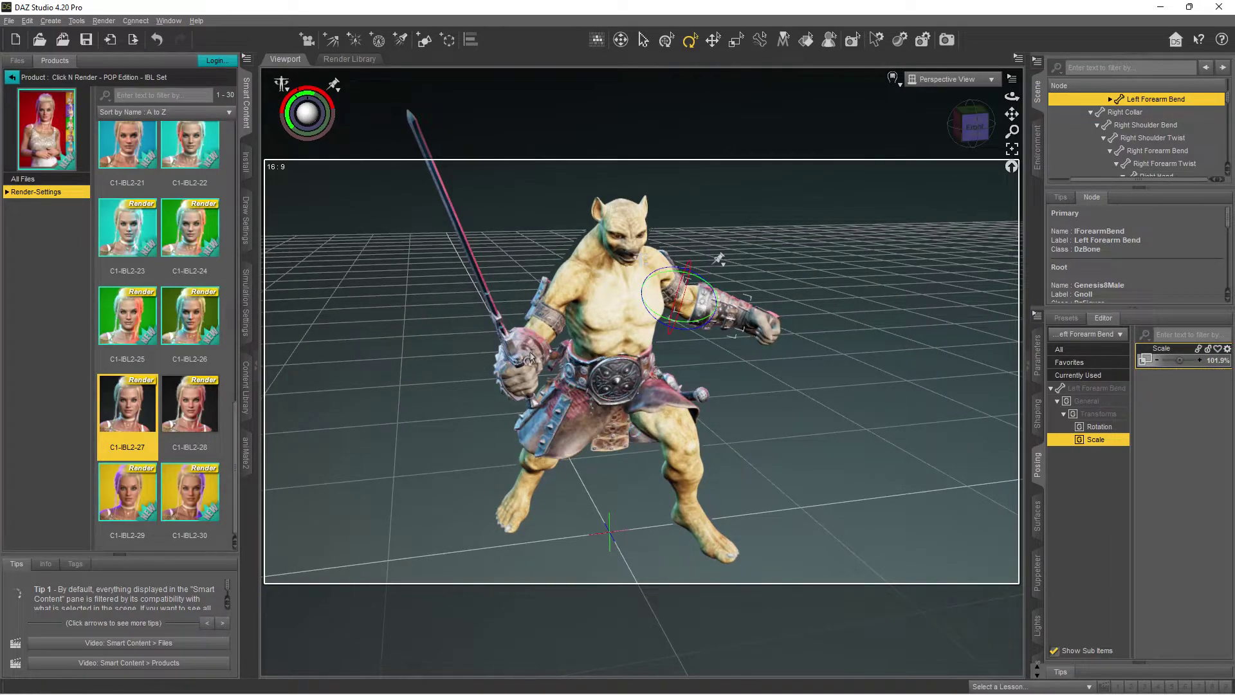
# Step: Try scaling the Gnoll's Right Shoulder Bend to about 105.2% and undo the change
pyautogui.click(550, 319)
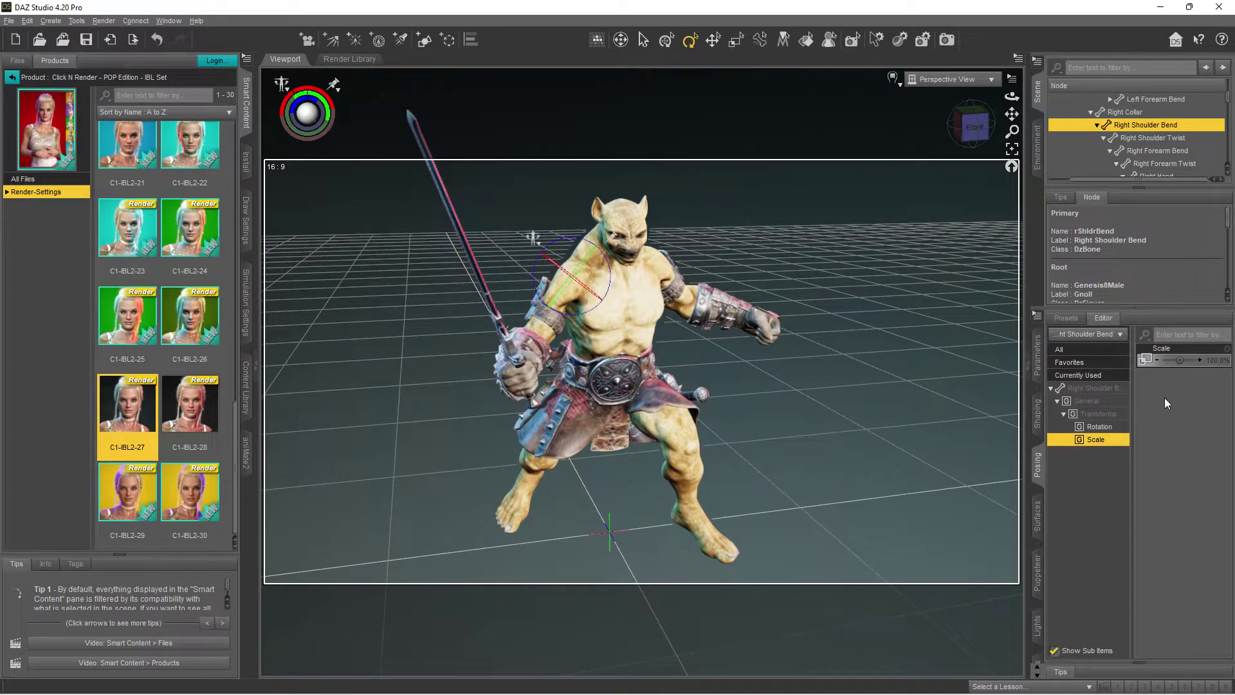
pyautogui.moveTo(1180, 360); pyautogui.dragTo(1184, 360)
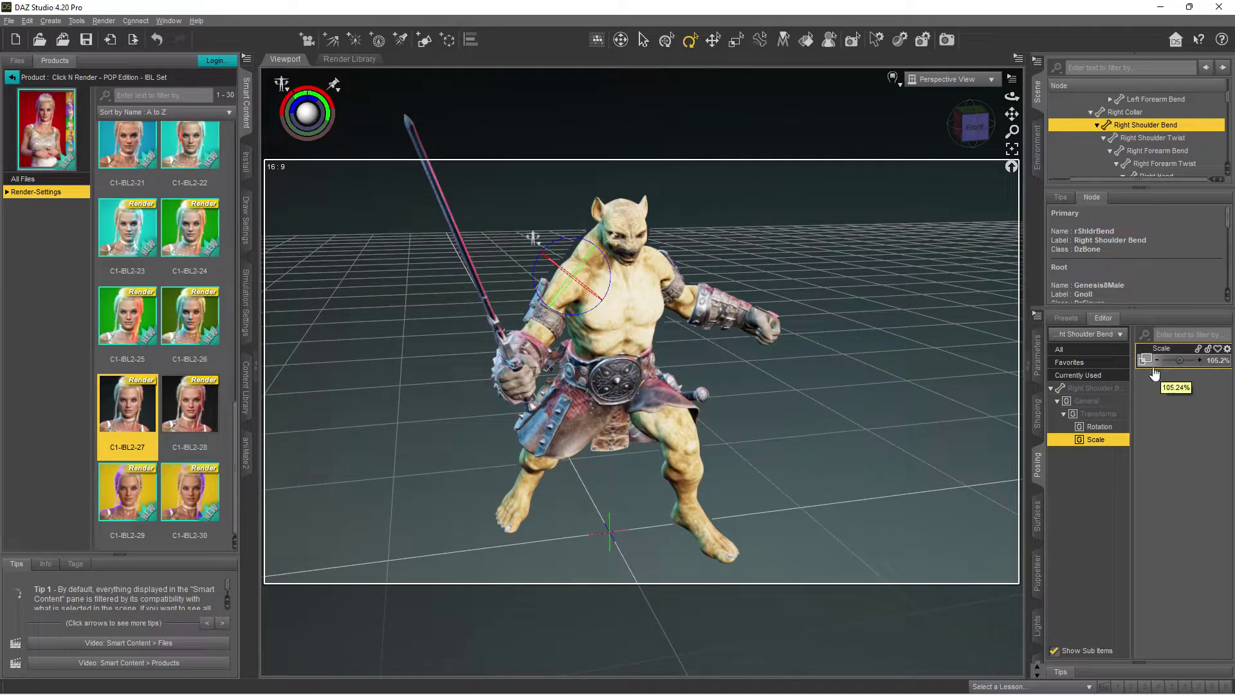
pyautogui.hotkey('ctrl', 'z')
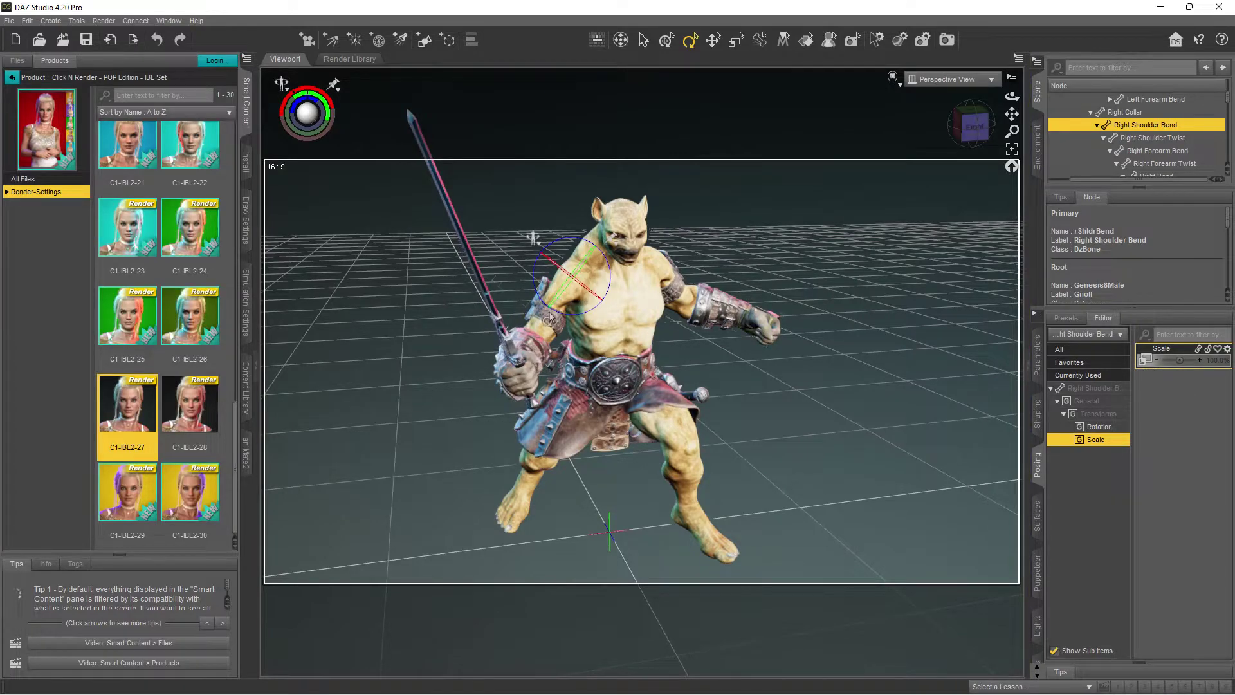
# Step: Try to select the armor bracelet on the Gnoll's right upper arm in the viewport
pyautogui.rightClick(559, 323)
pyautogui.press('Escape')
pyautogui.rightClick(558, 323)
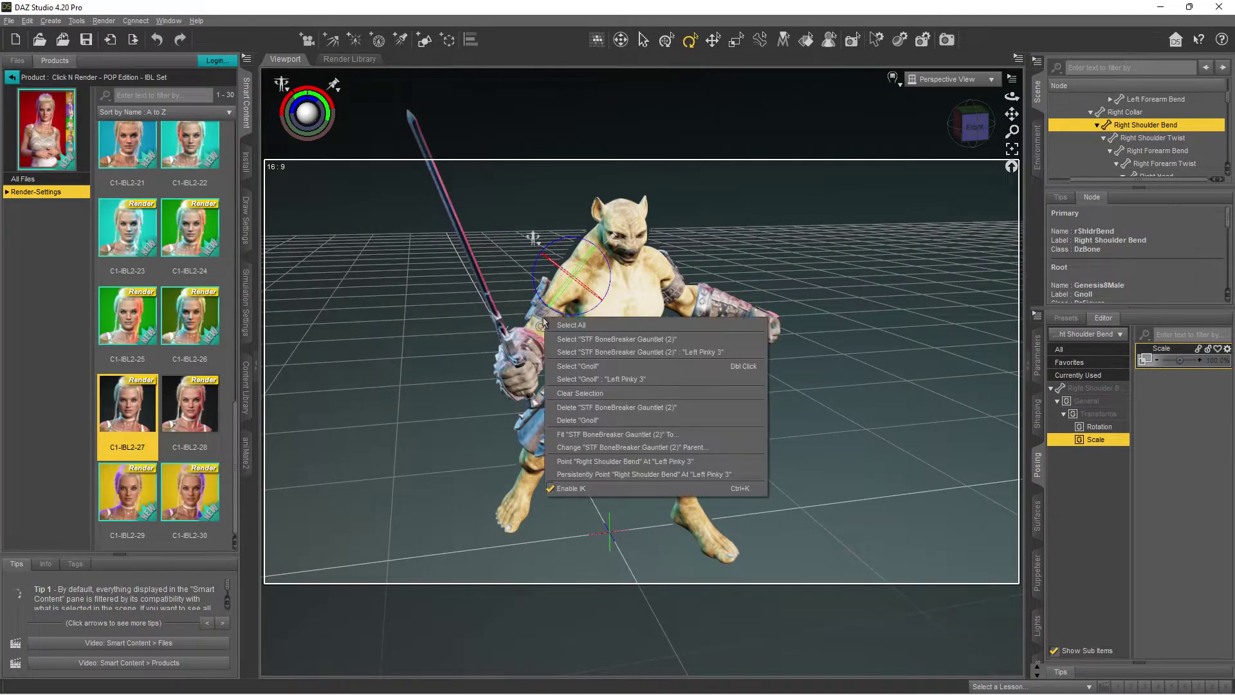
pyautogui.click(619, 379)
pyautogui.click(551, 323)
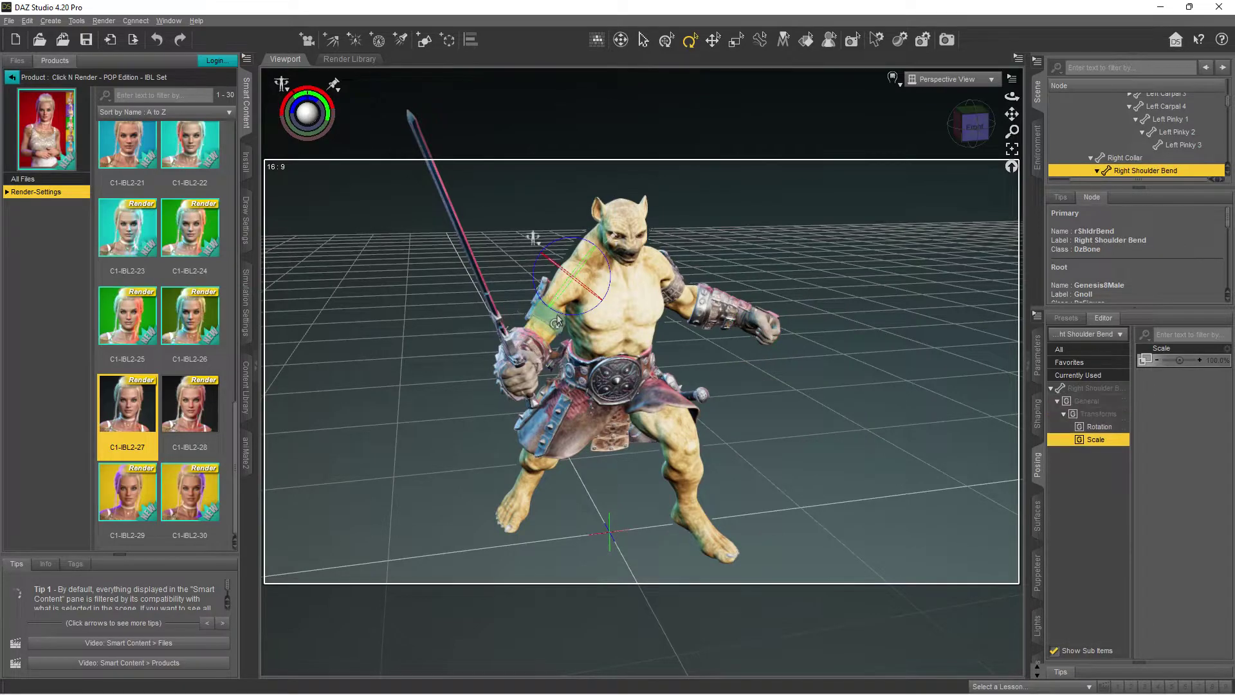
pyautogui.rightClick(548, 324)
pyautogui.click(548, 324)
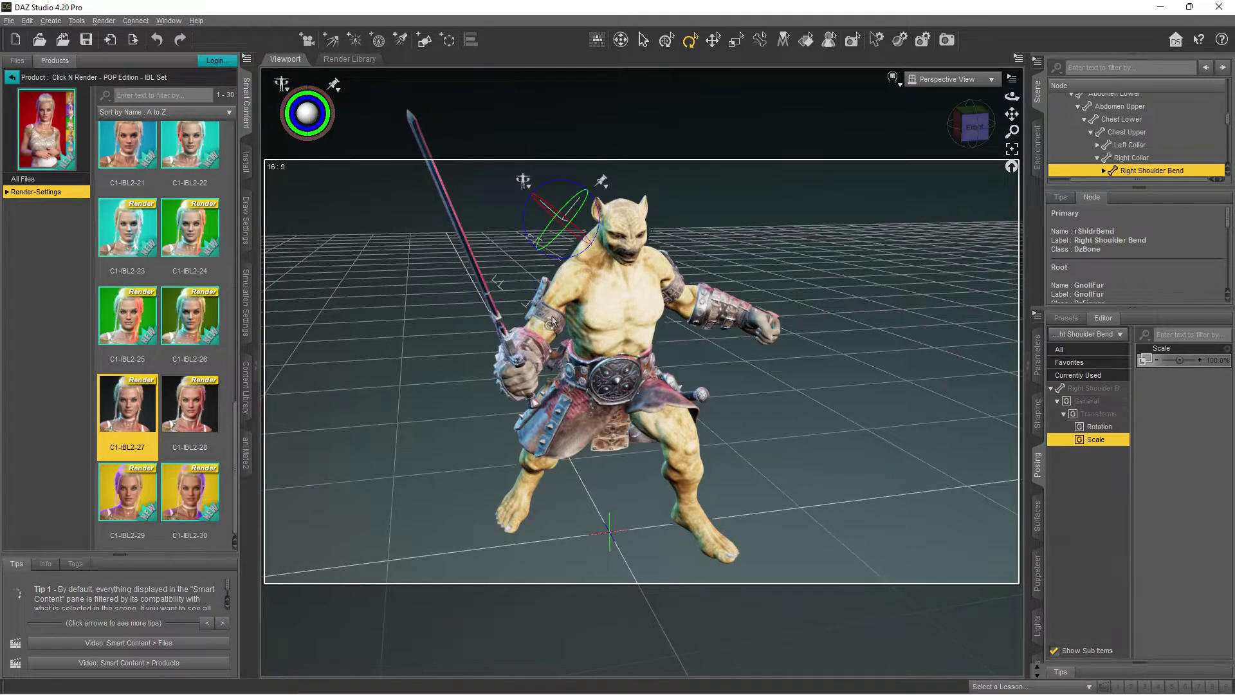
# Step: Scale the STF BoneBreaker Bracelet on the Gnoll's left upper arm to about 110%
pyautogui.click(681, 297)
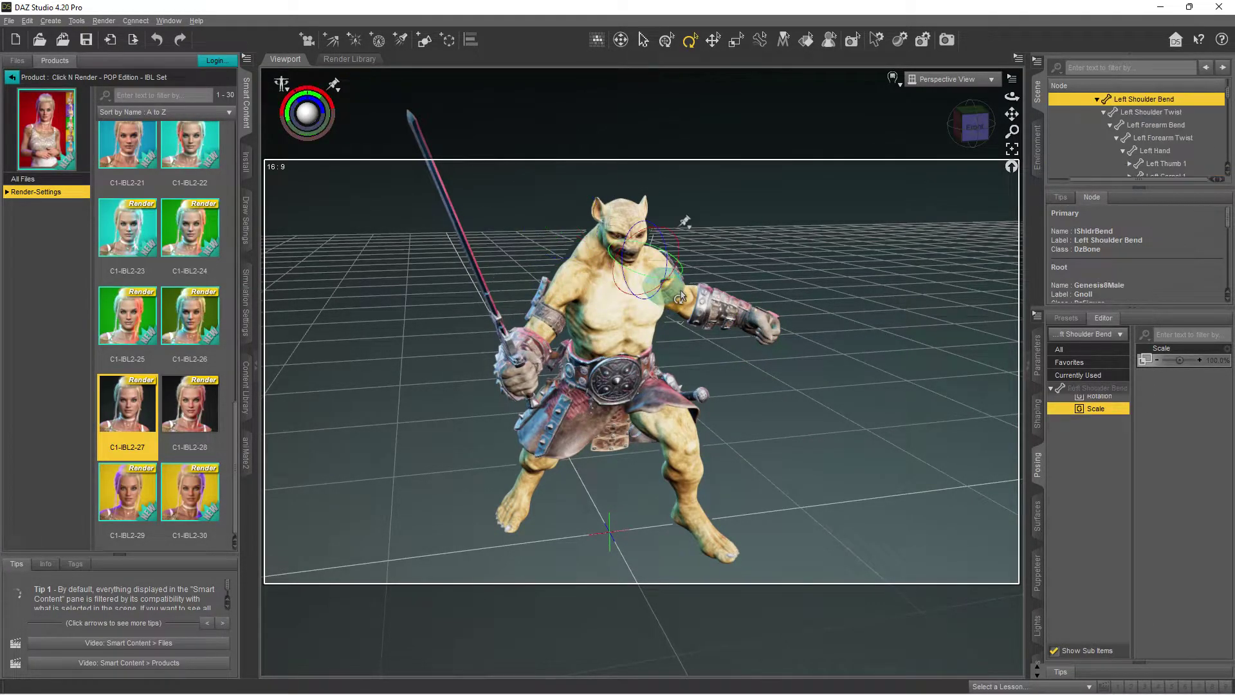
pyautogui.rightClick(676, 298)
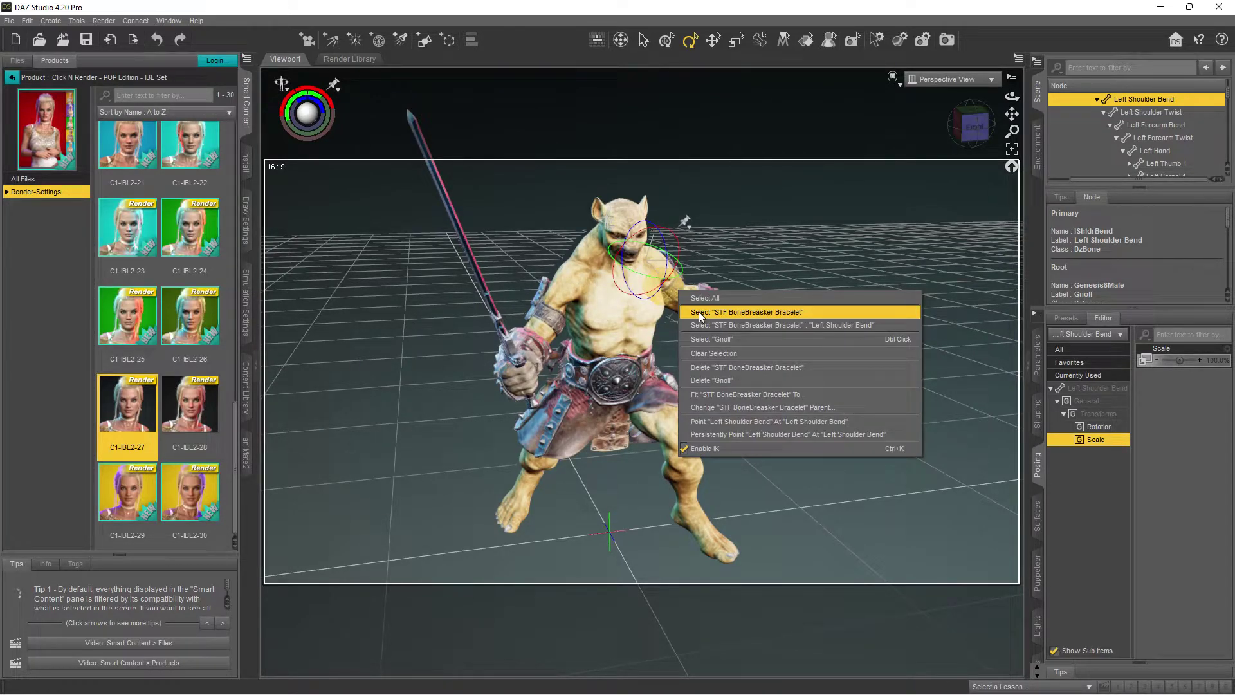
pyautogui.click(699, 311)
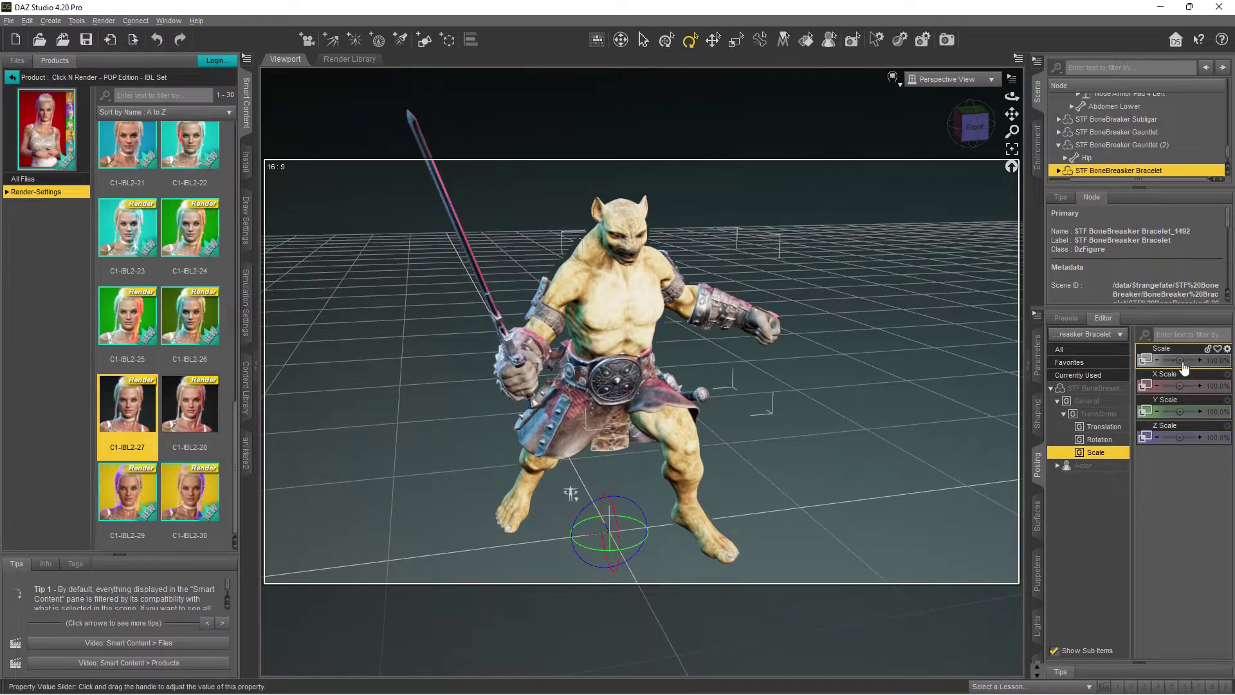
pyautogui.moveTo(1179, 360); pyautogui.dragTo(1181, 364)
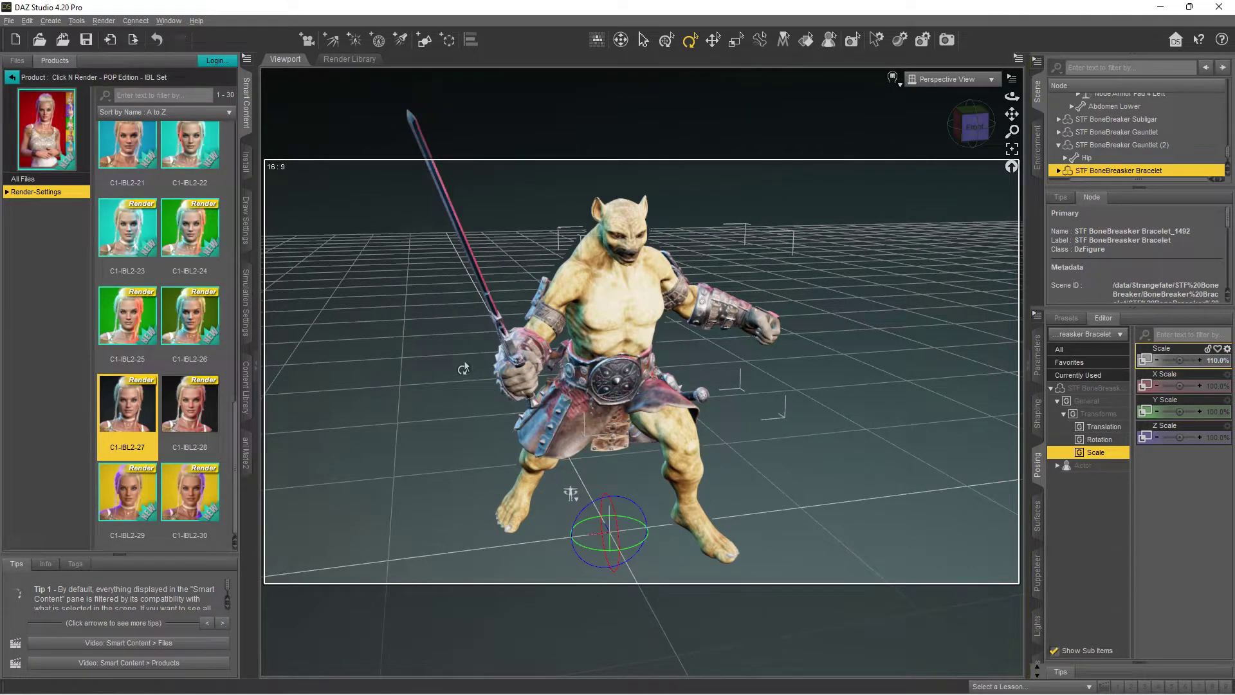
# Step: Scale the STF BoneBreaker Bracelet (2) on the Gnoll's right upper arm to about 108.9%
pyautogui.rightClick(552, 324)
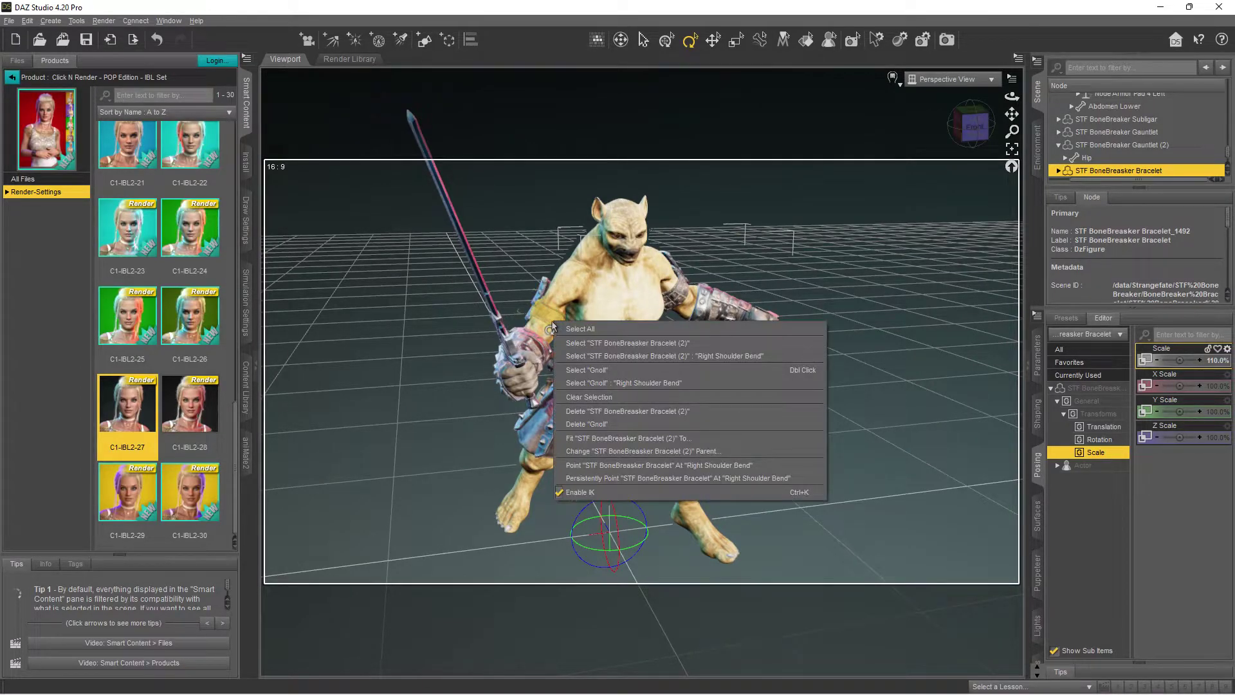
pyautogui.click(604, 343)
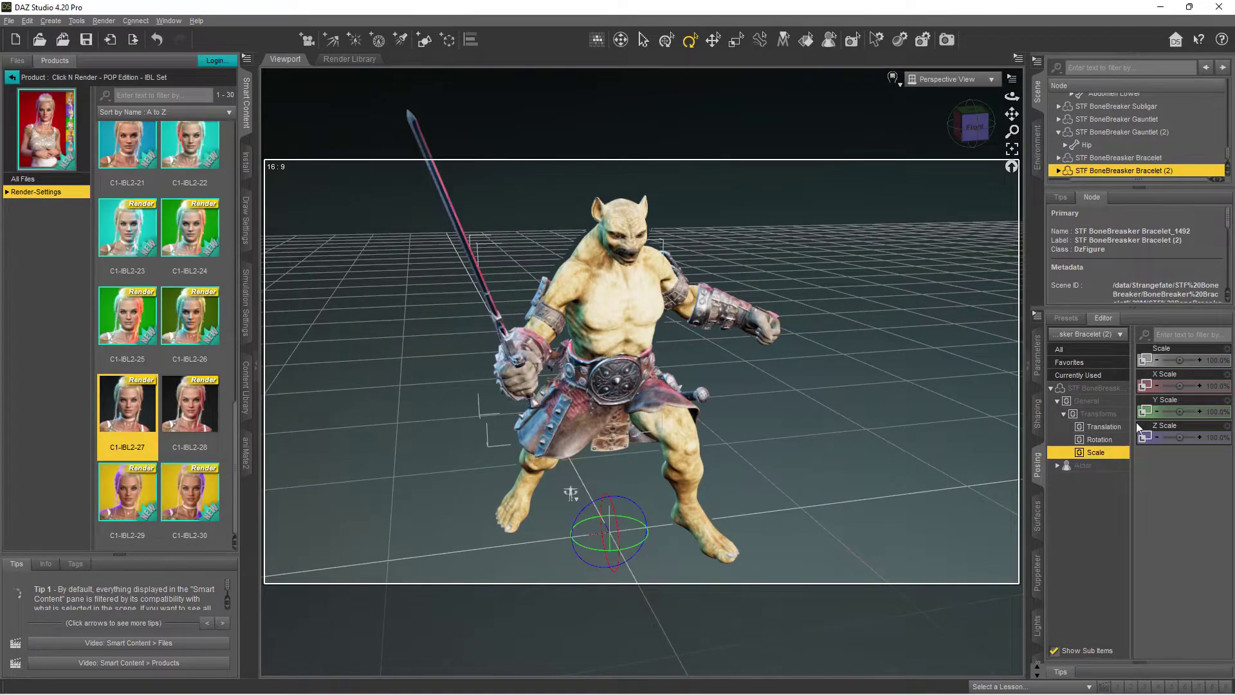
pyautogui.moveTo(1178, 359); pyautogui.dragTo(1187, 360)
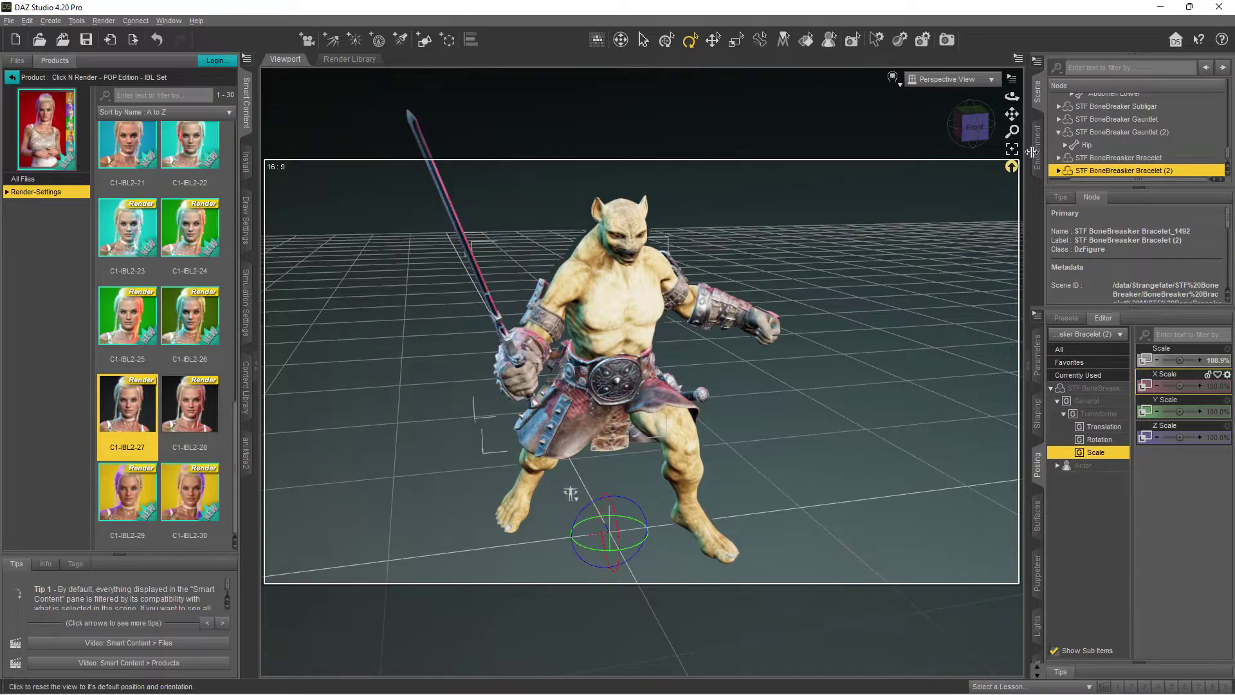
# Step: Select the whole Gnoll figure and raise it along Y to about 4.15
pyautogui.scroll(-4, 1112, 123)
pyautogui.scroll(-8, 1112, 106)
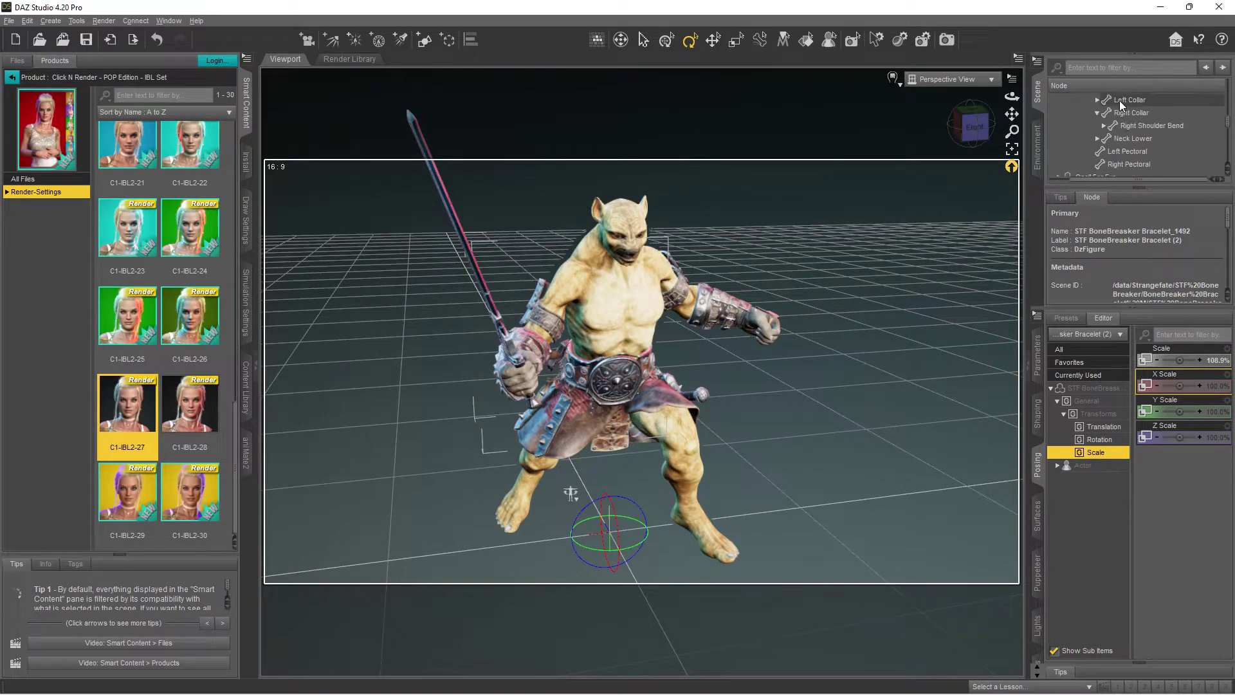
pyautogui.scroll(10, 1114, 112)
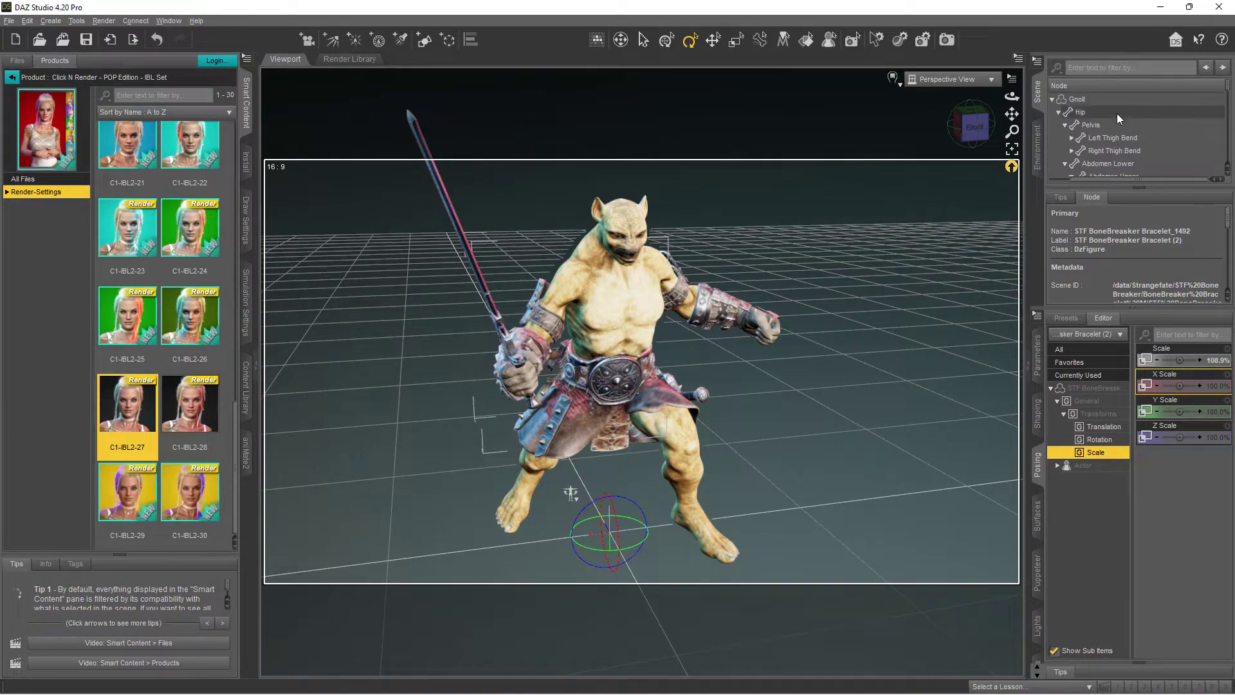
pyautogui.click(1114, 97)
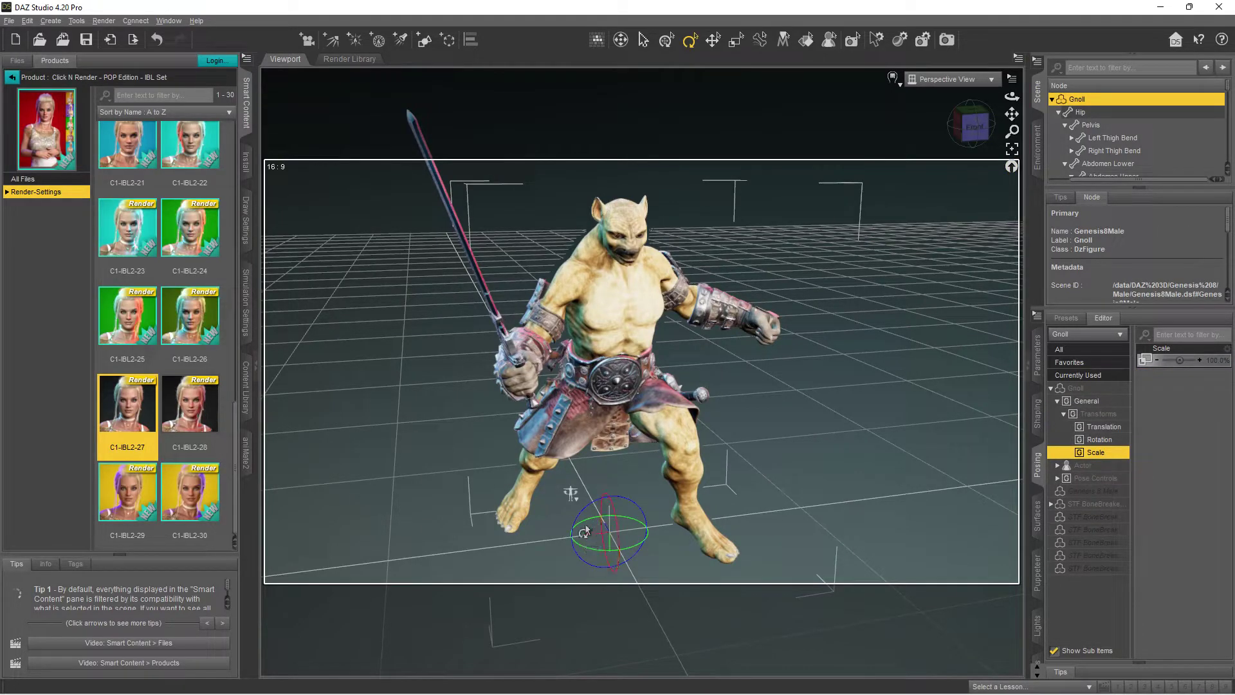
pyautogui.click(667, 42)
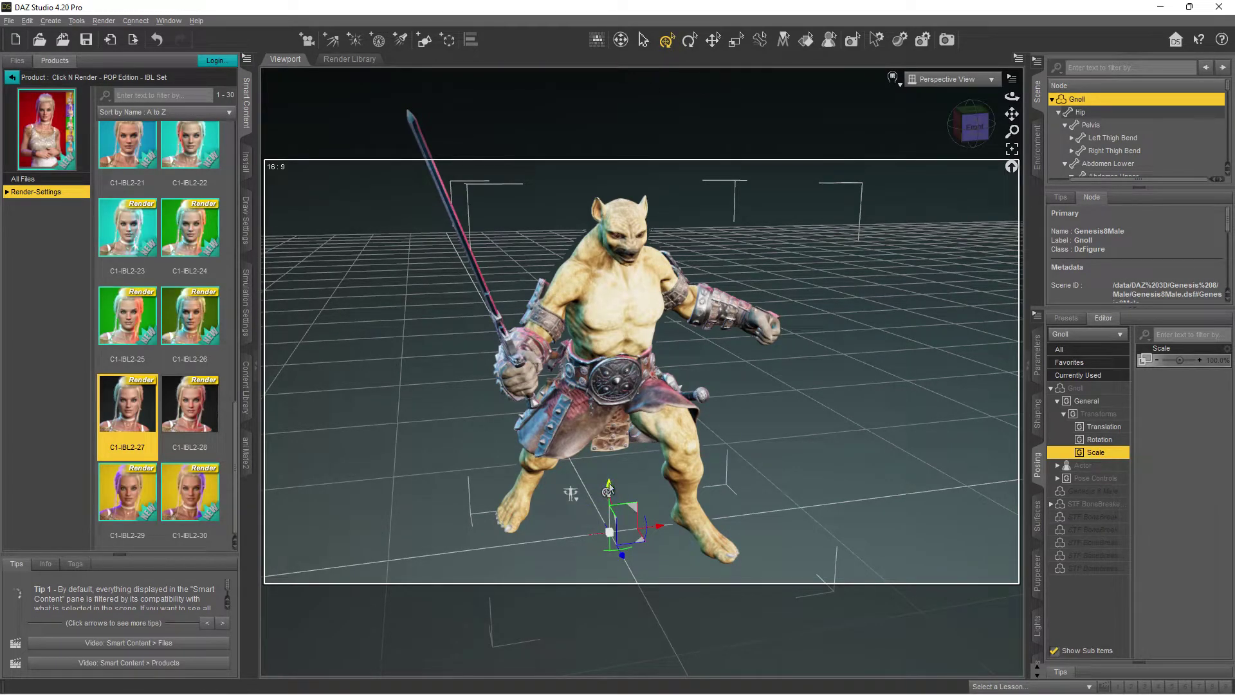
pyautogui.moveTo(608, 487); pyautogui.dragTo(609, 483)
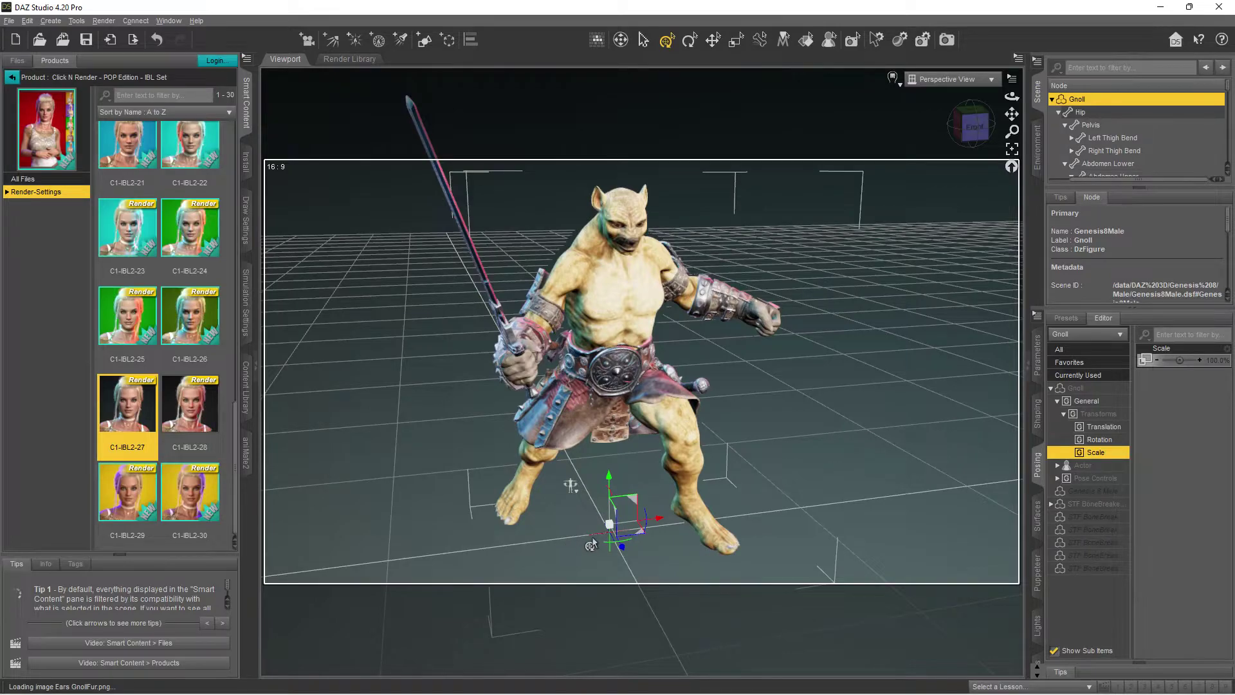
# Step: Preview the scene in NVIDIA Iray and rotate the Gnoll's Left Foot so its toes tilt down toward the floor
pyautogui.click(893, 78)
pyautogui.click(884, 246)
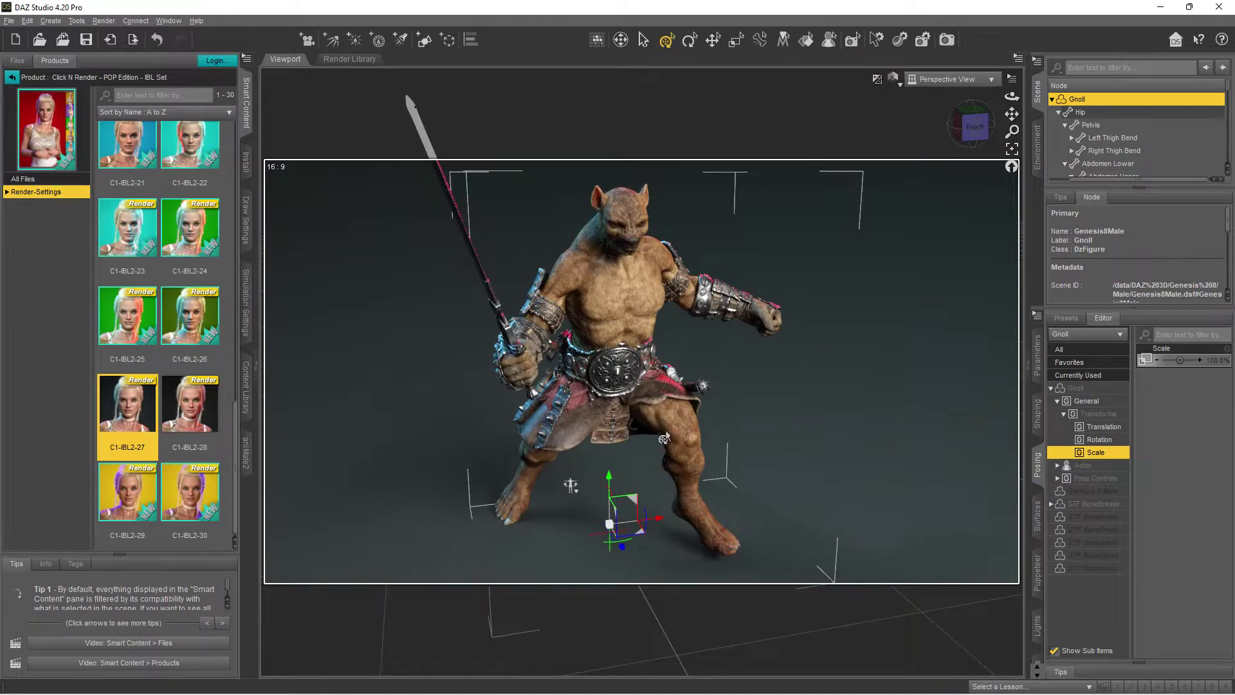
pyautogui.click(698, 514)
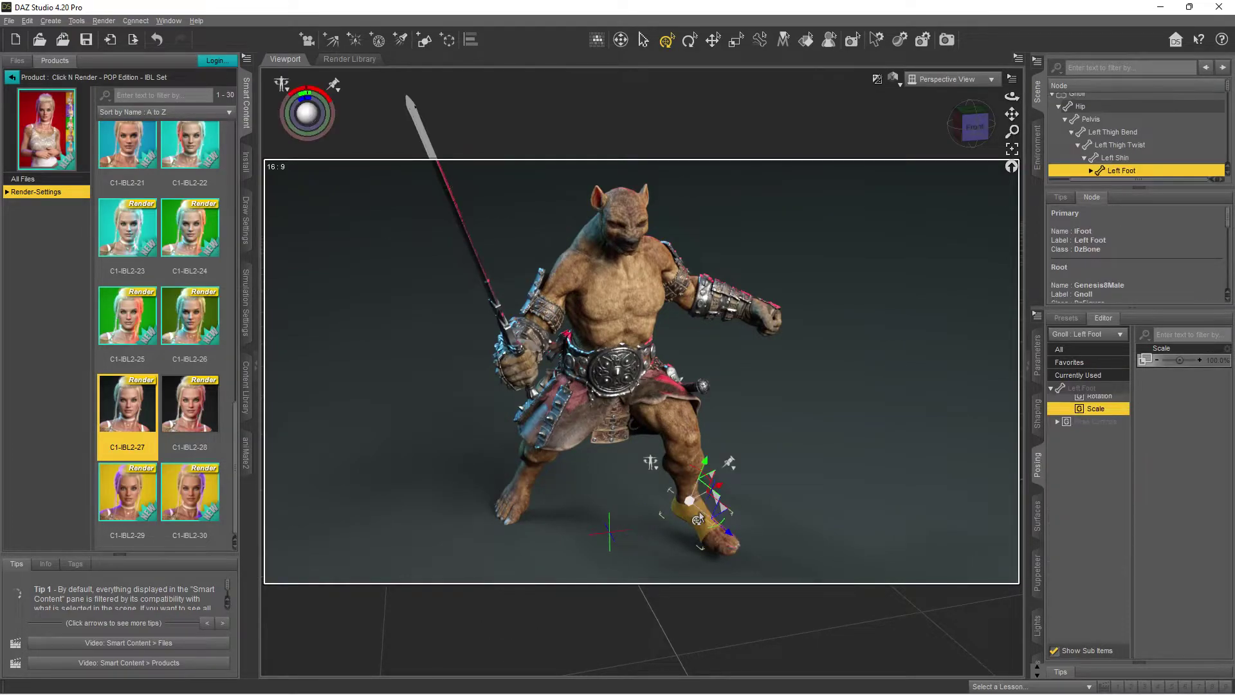
pyautogui.click(690, 42)
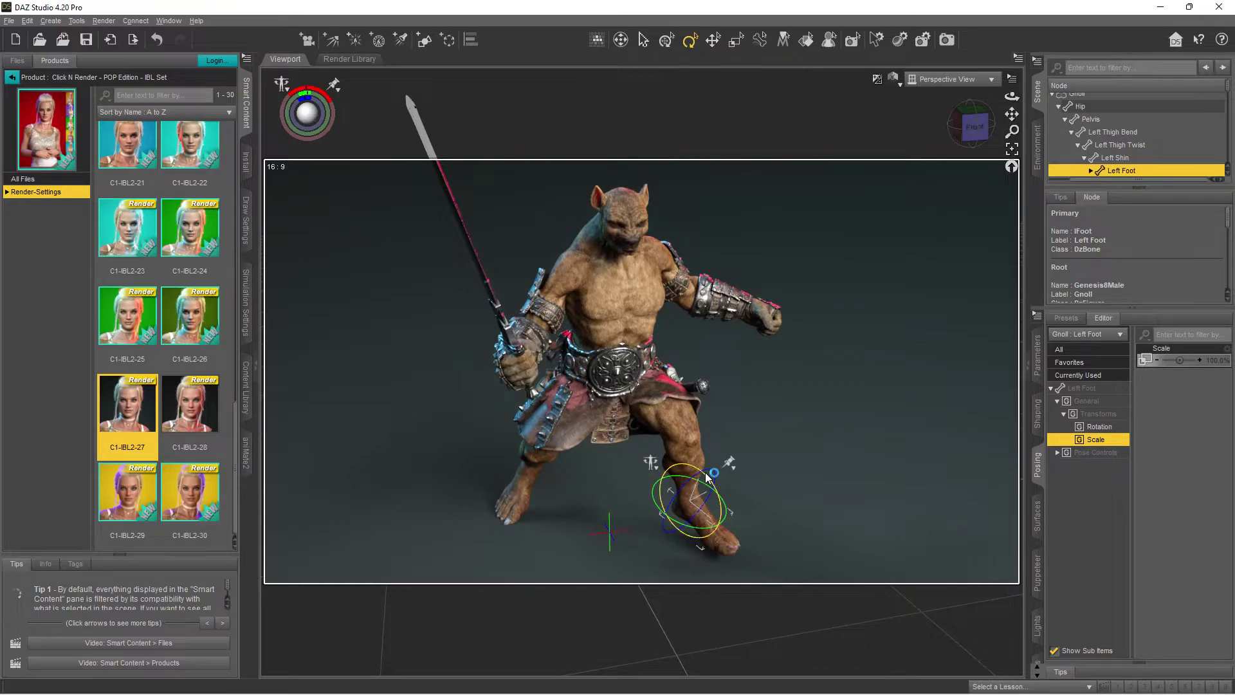
pyautogui.moveTo(704, 472); pyautogui.dragTo(812, 357)
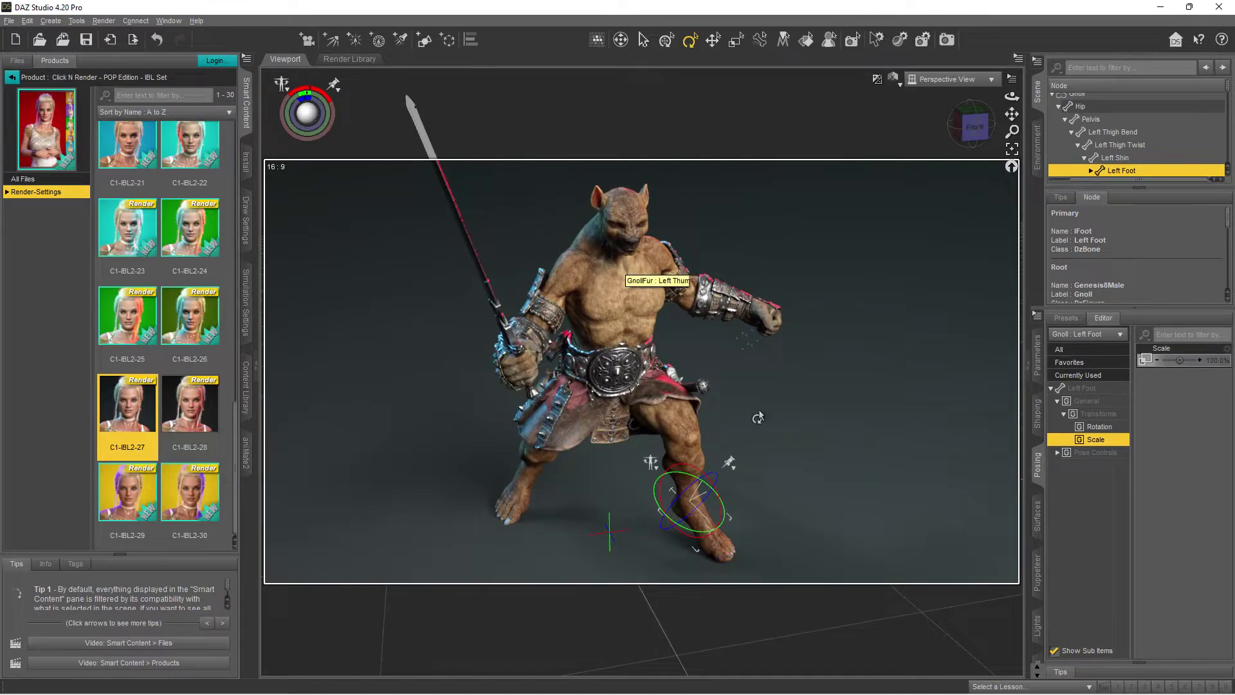
# Step: Switch the viewport to Filament (PBR) and rotate the waist armor's front leather piece LA 1 to about -17.46° around X
pyautogui.click(615, 419)
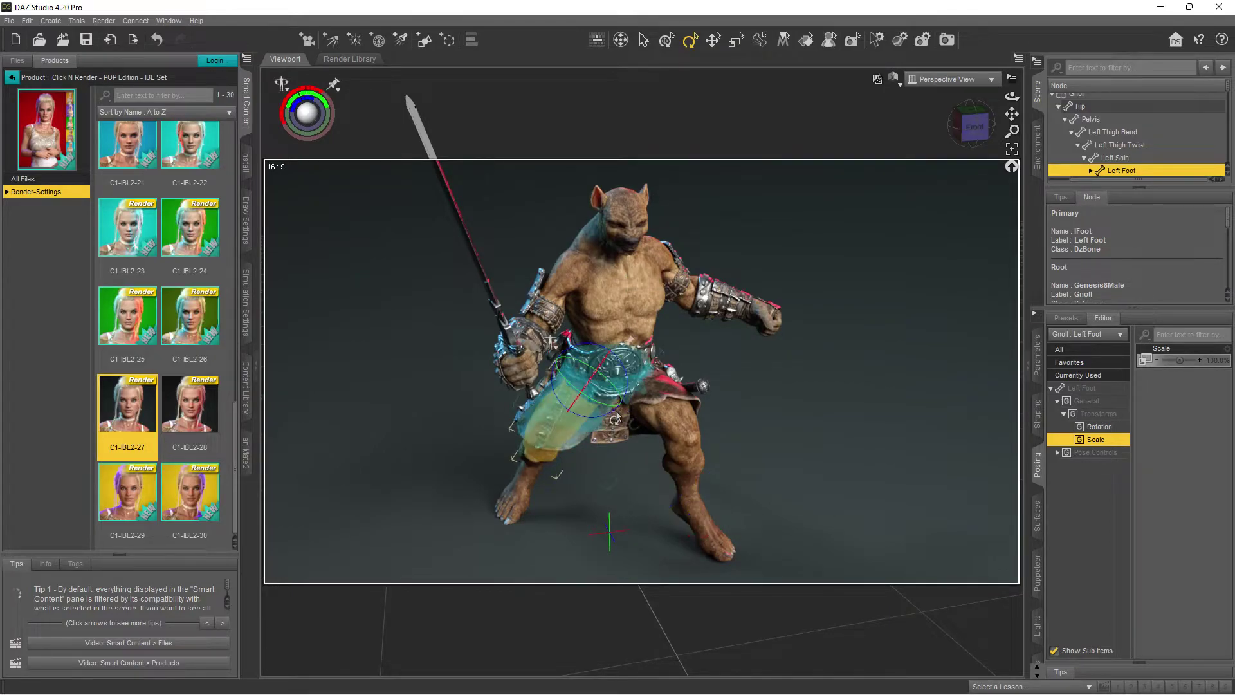
pyautogui.click(900, 86)
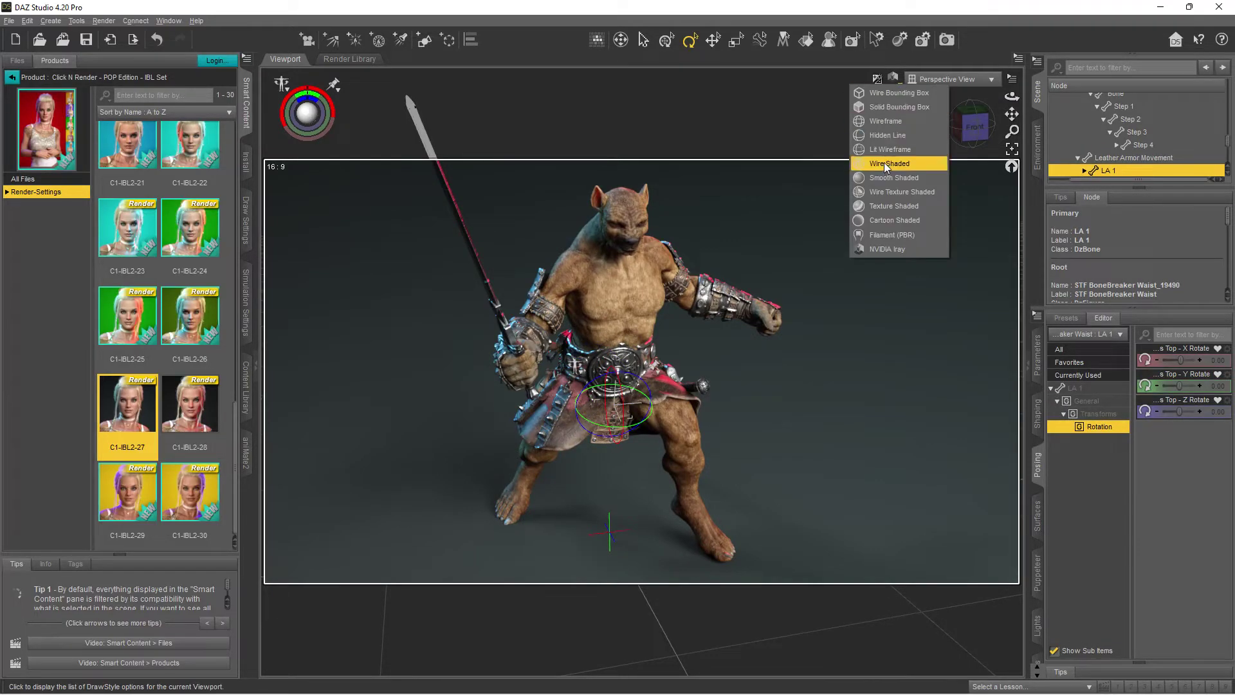
pyautogui.click(886, 230)
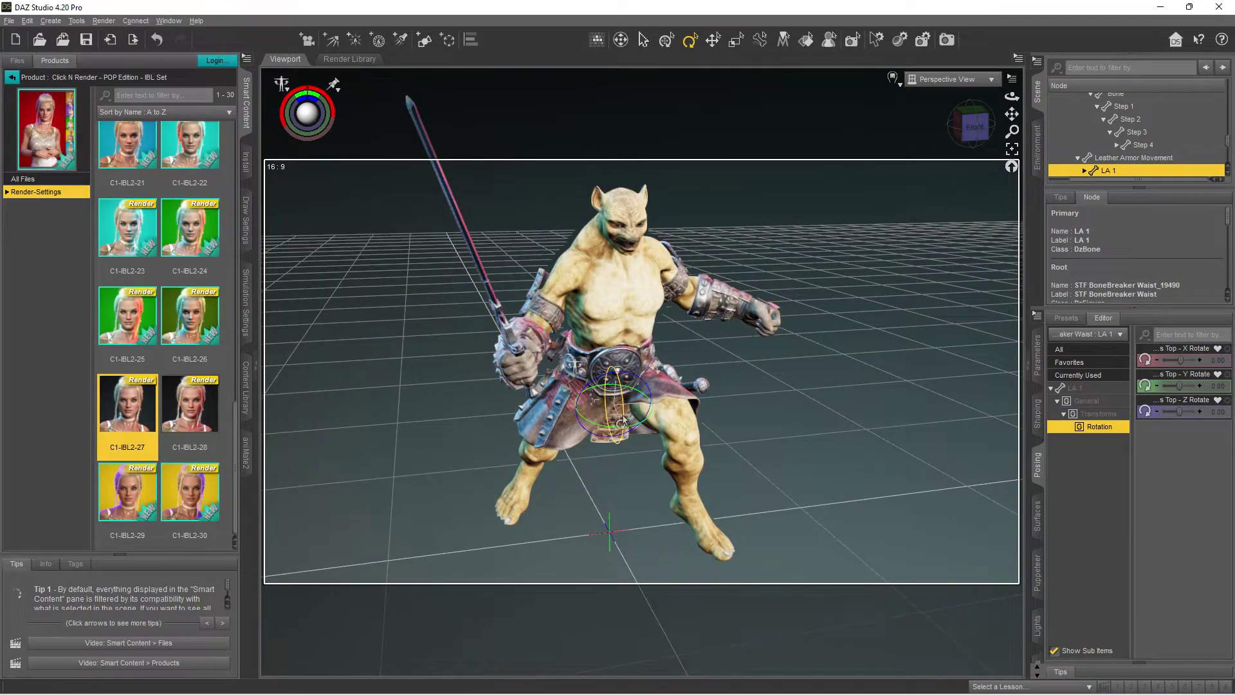
pyautogui.moveTo(623, 422); pyautogui.dragTo(626, 415)
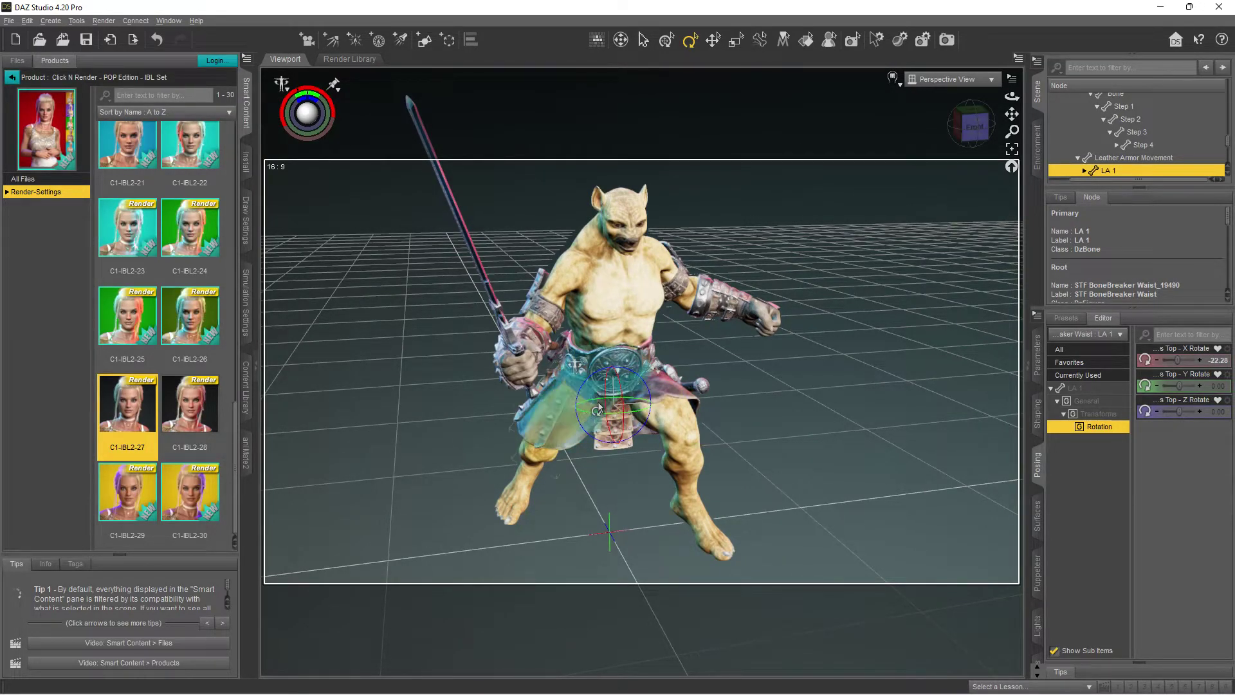
pyautogui.click(863, 486)
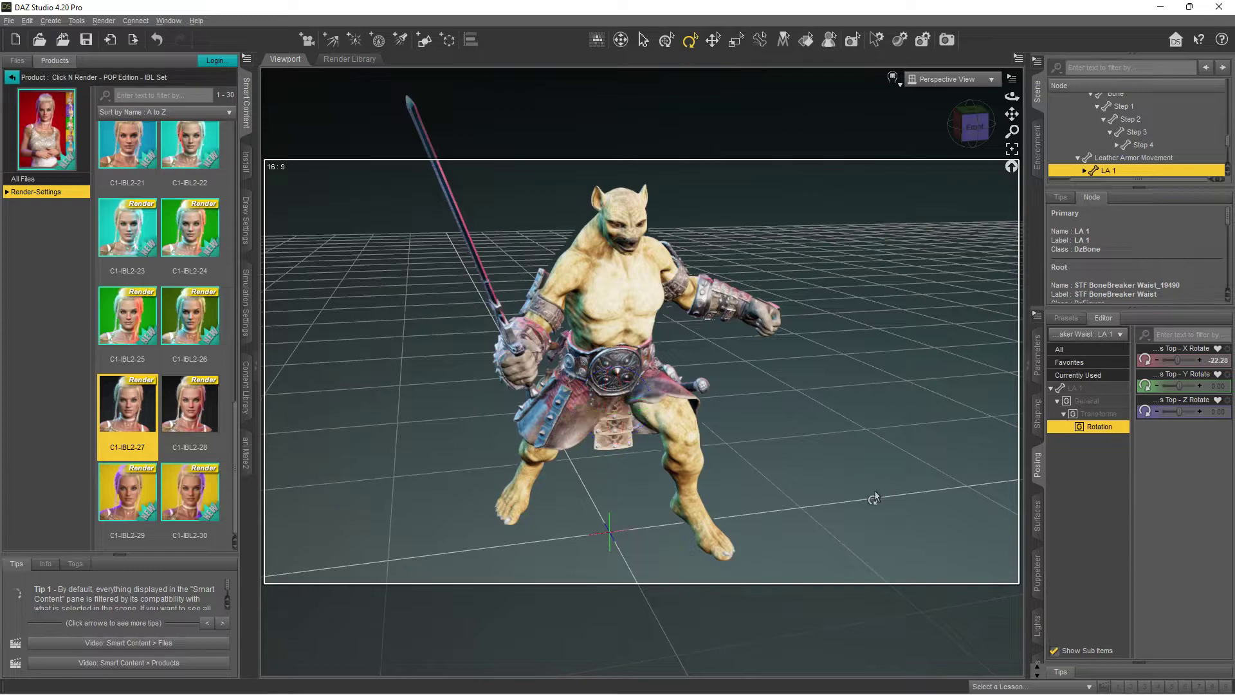
pyautogui.click(621, 412)
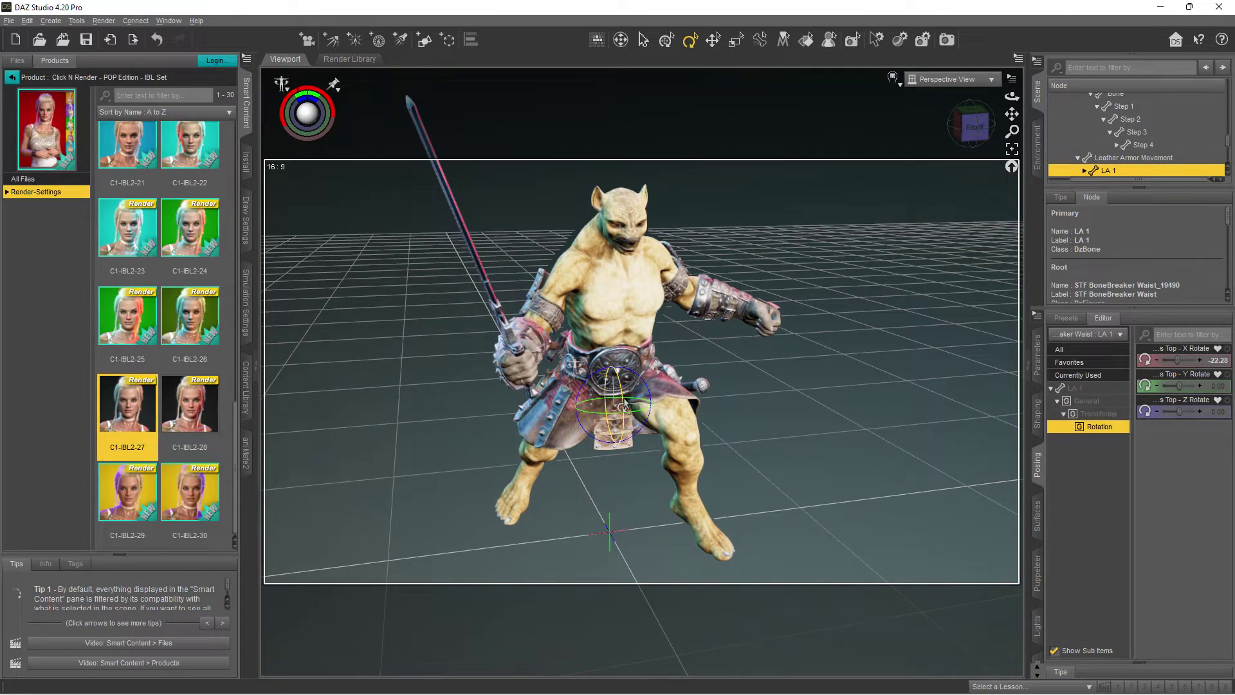
pyautogui.moveTo(621, 406); pyautogui.dragTo(624, 408)
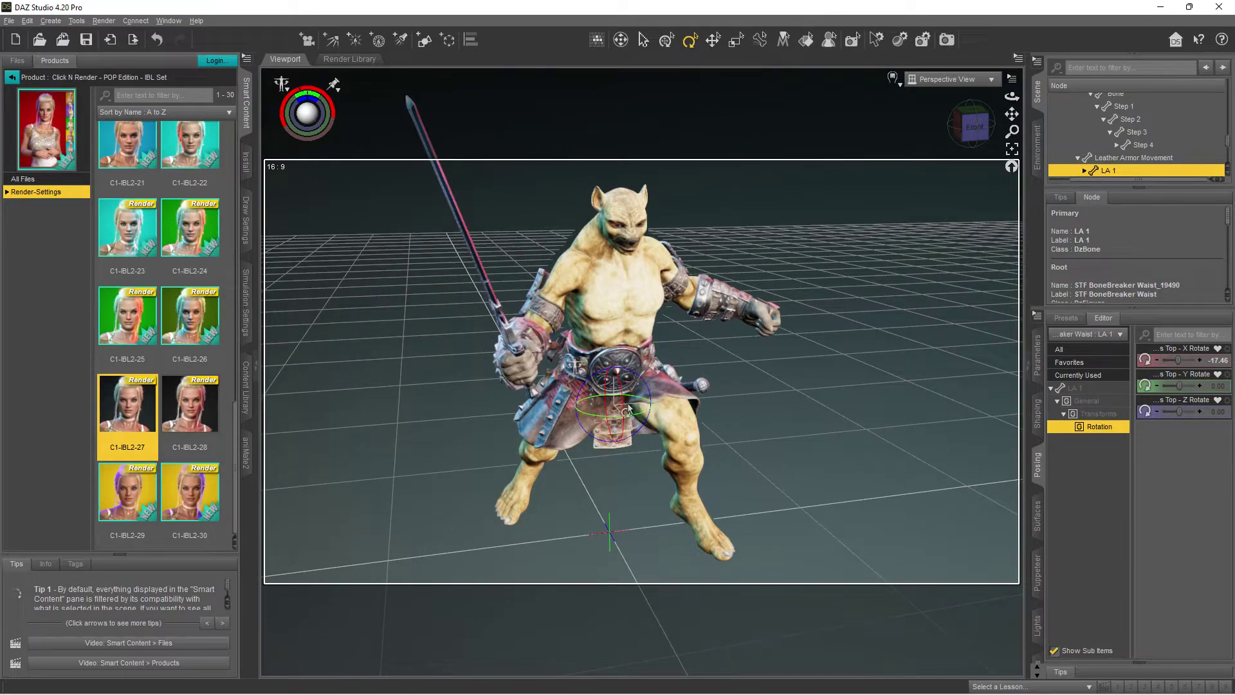
# Step: Try moving the front leather piece LA 1 forward along Z and undo the change
pyautogui.click(666, 42)
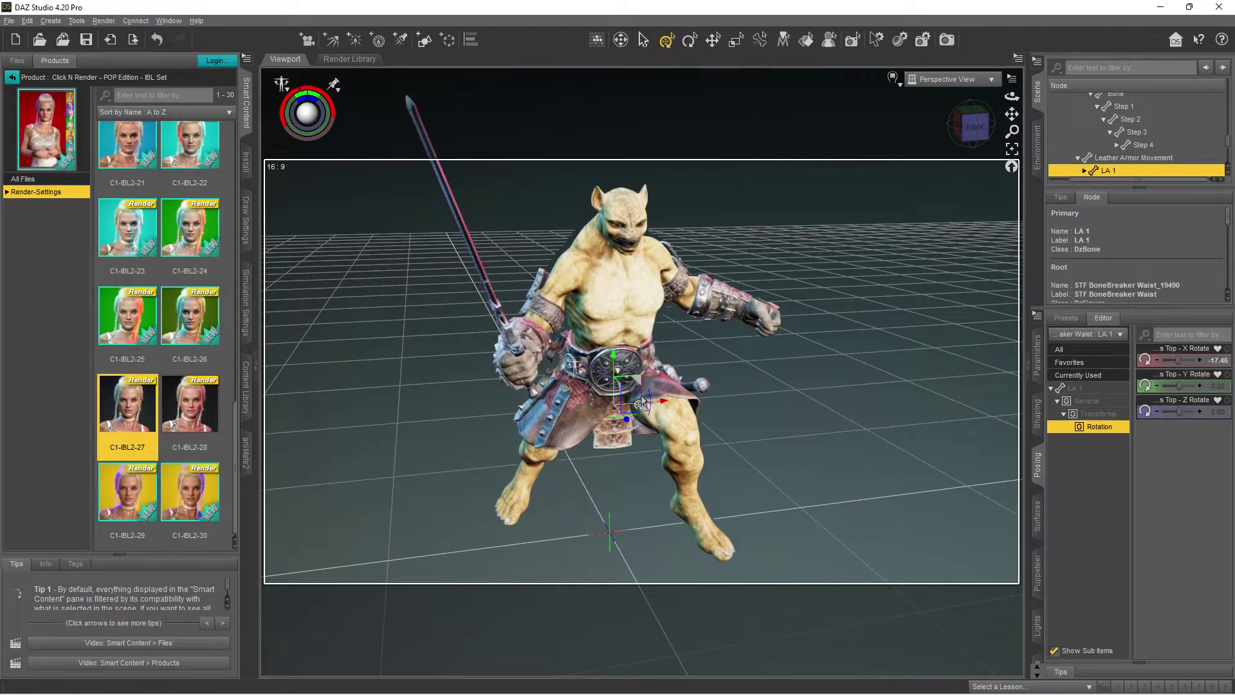
pyautogui.moveTo(627, 424); pyautogui.dragTo(634, 436)
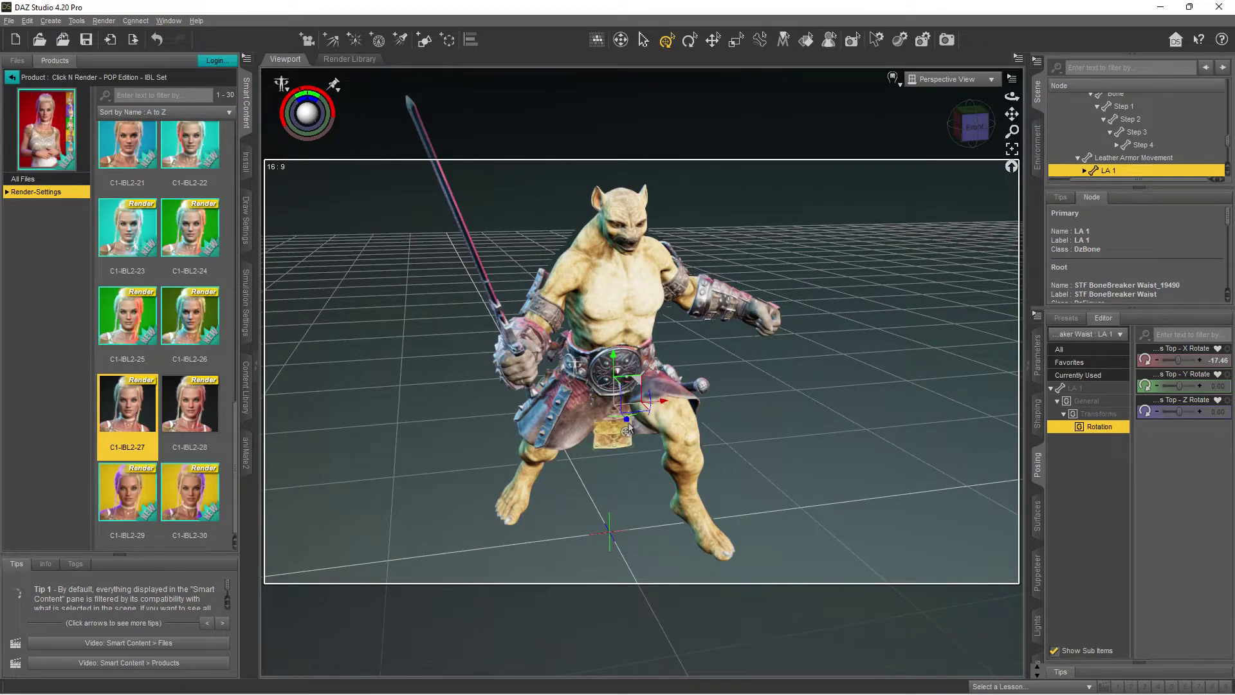
pyautogui.moveTo(627, 419); pyautogui.dragTo(640, 453)
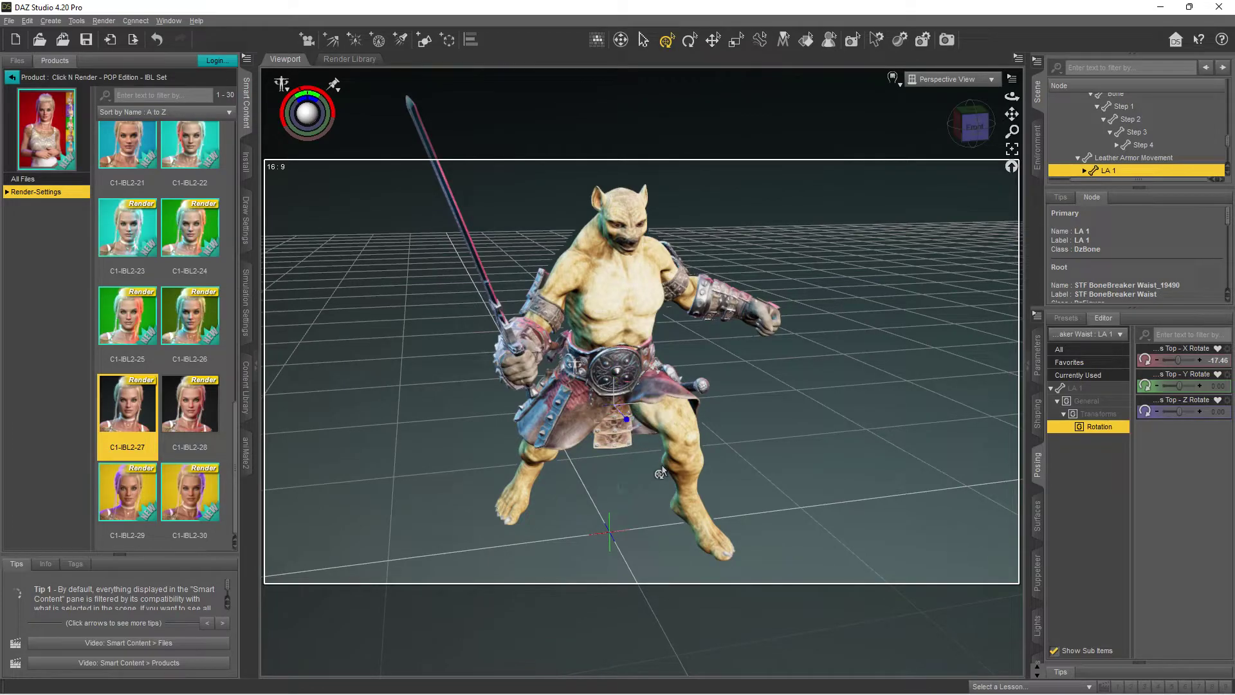
pyautogui.hotkey('ctrl', 'z')
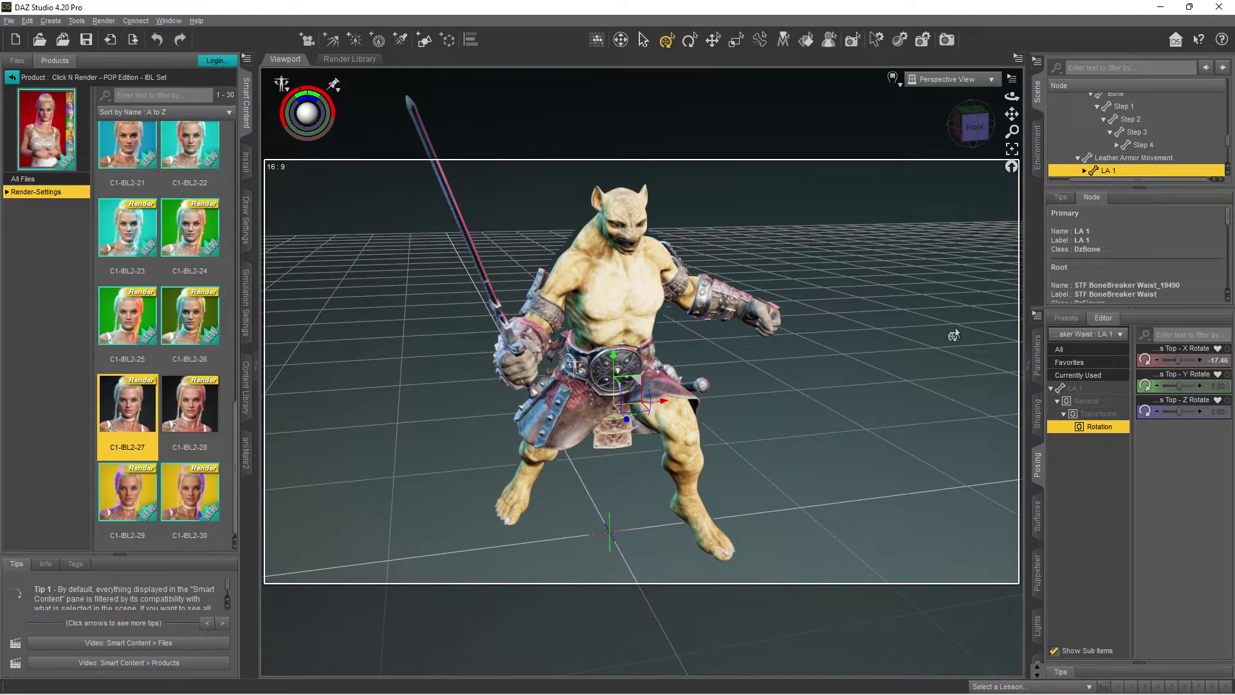
# Step: Select the whole Gnoll figure and filter all of its posing parameters by "mouth"
pyautogui.click(627, 246)
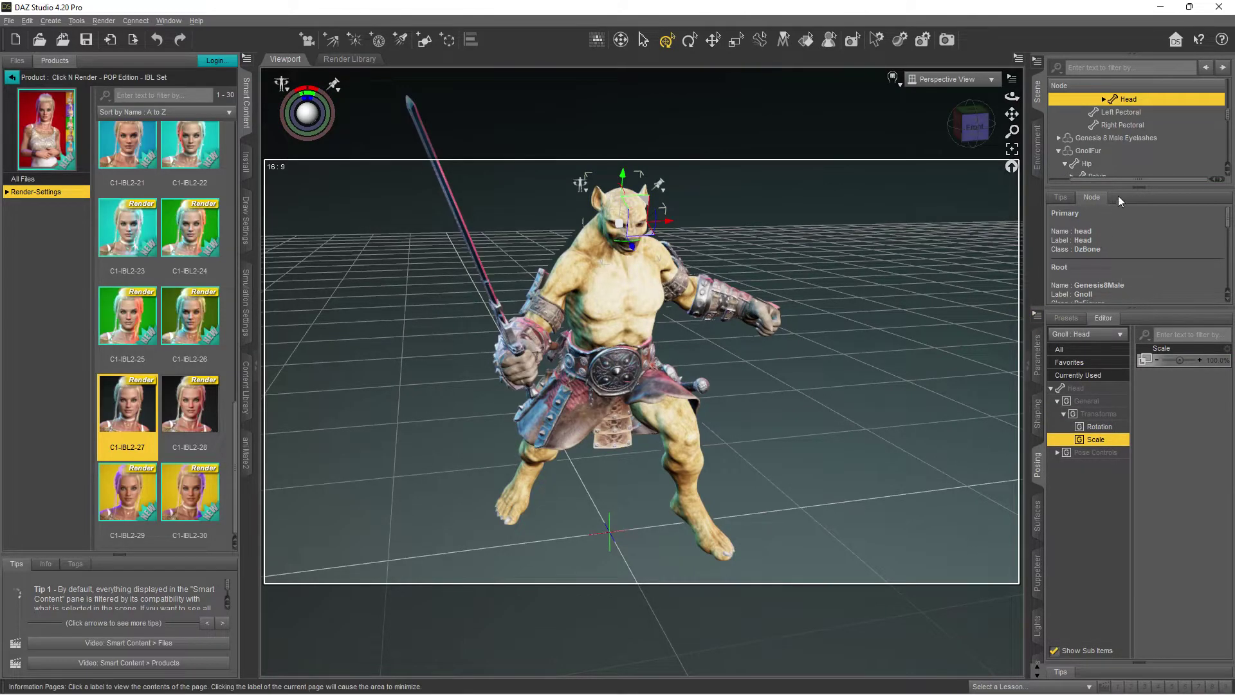
pyautogui.scroll(15, 1117, 108)
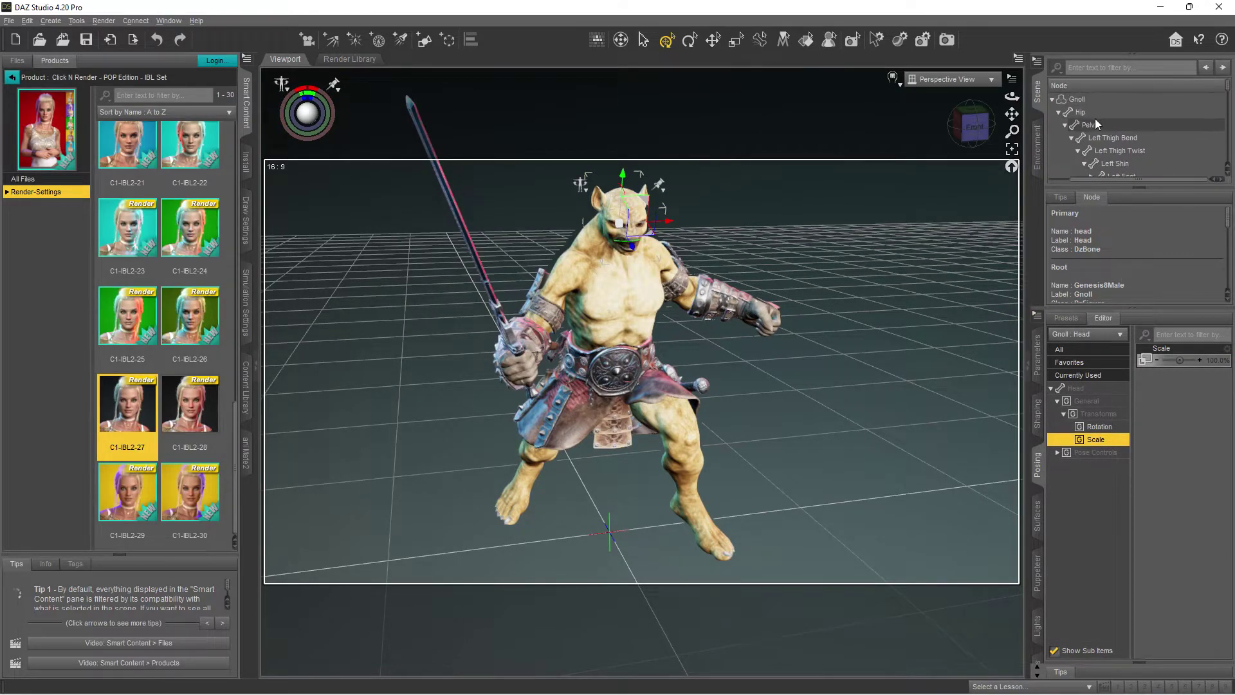
pyautogui.click(1076, 99)
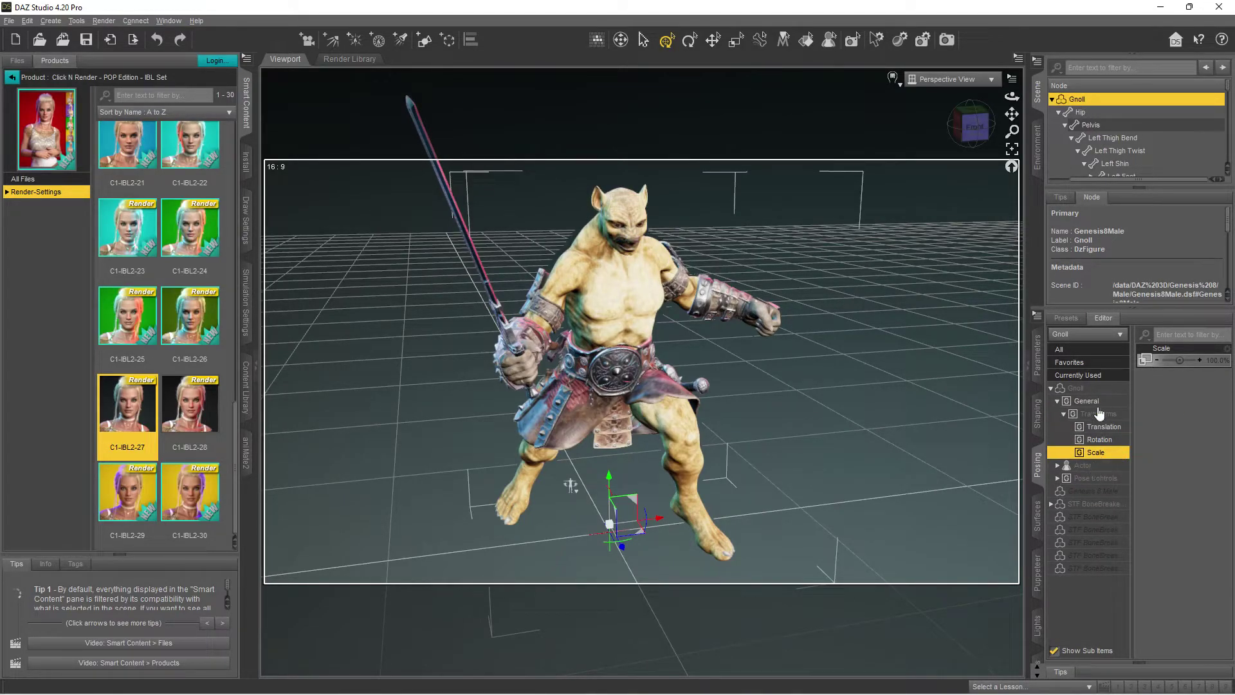
pyautogui.click(1095, 402)
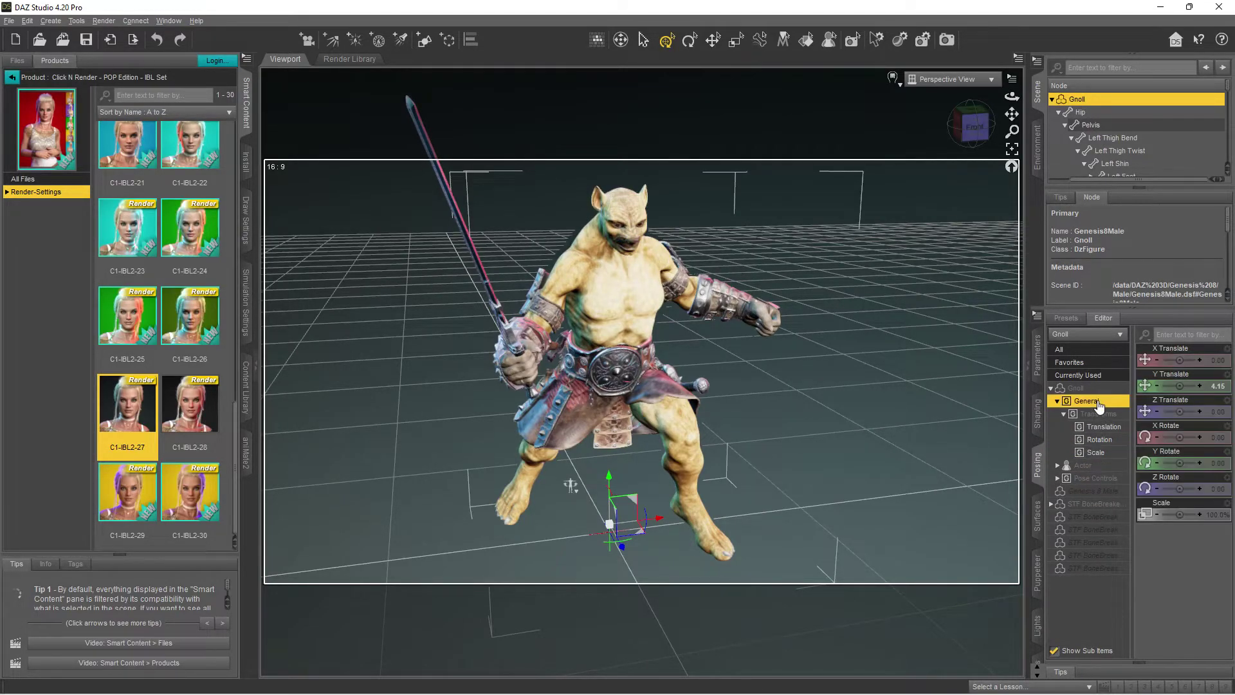
pyautogui.click(1078, 350)
pyautogui.click(1177, 334)
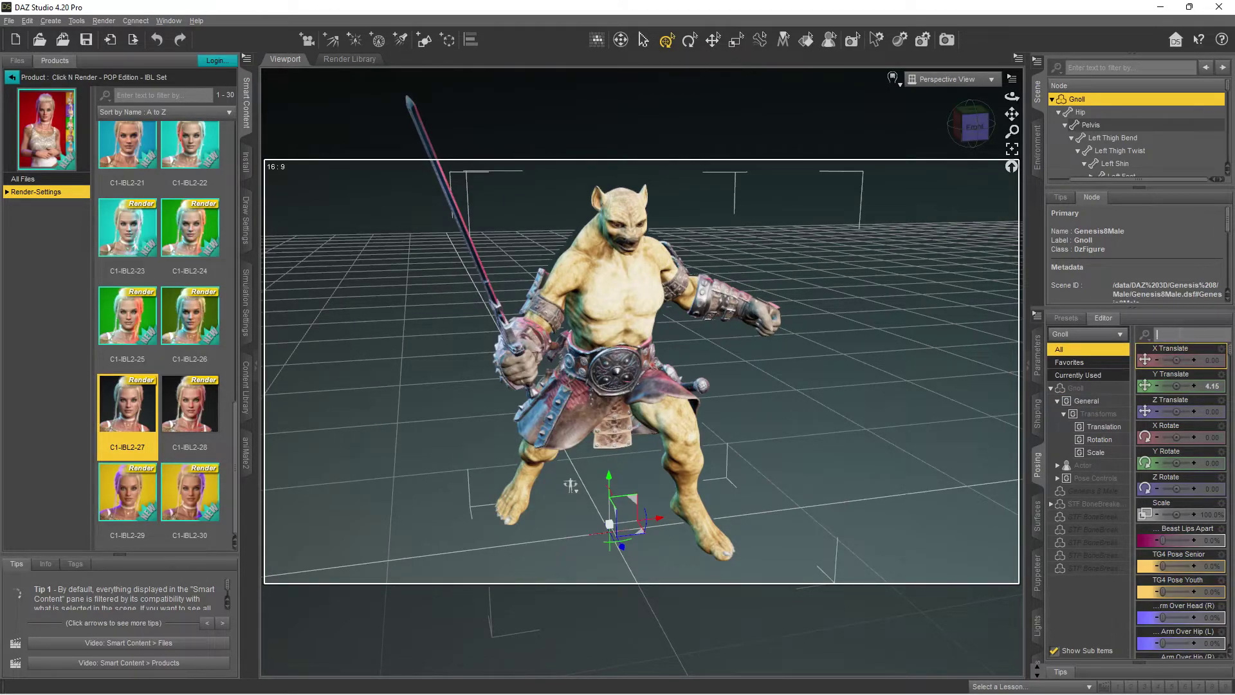
pyautogui.write('mouth')
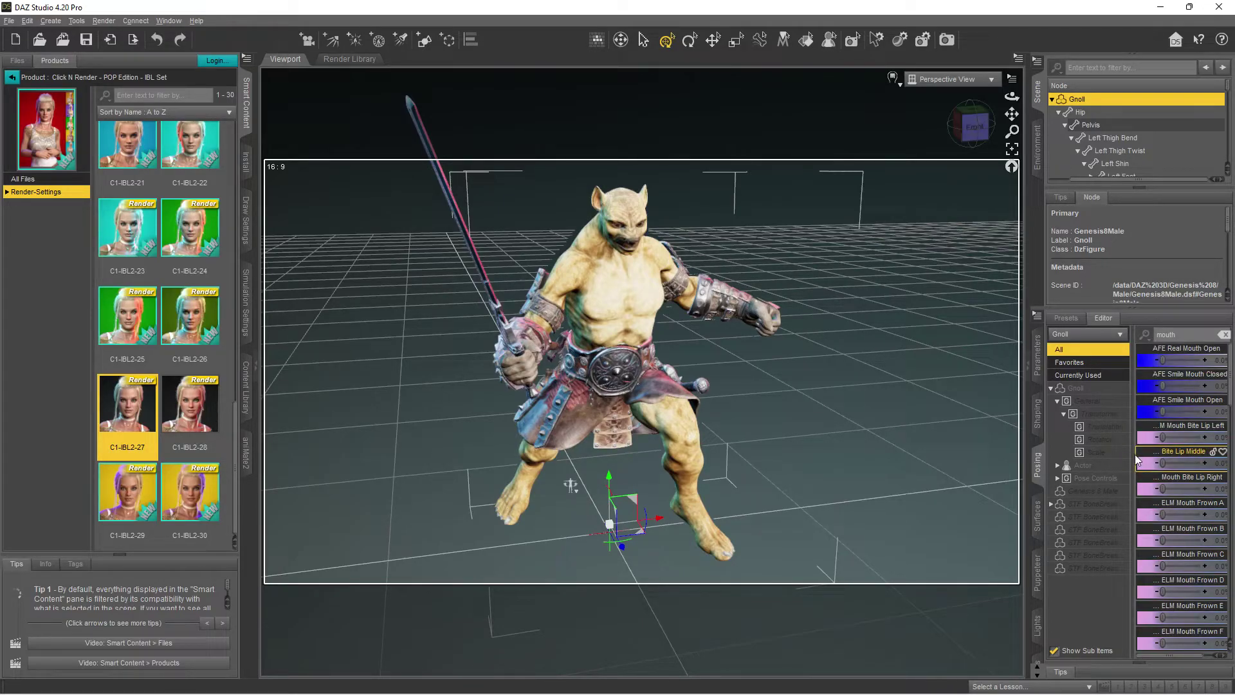
# Step: Open the Gnoll's mouth by setting AFE Real Mouth Open to 41.4% and AFE Smile Mouth Open to 58.6%
pyautogui.moveTo(1024, 463); pyautogui.dragTo(964, 464)
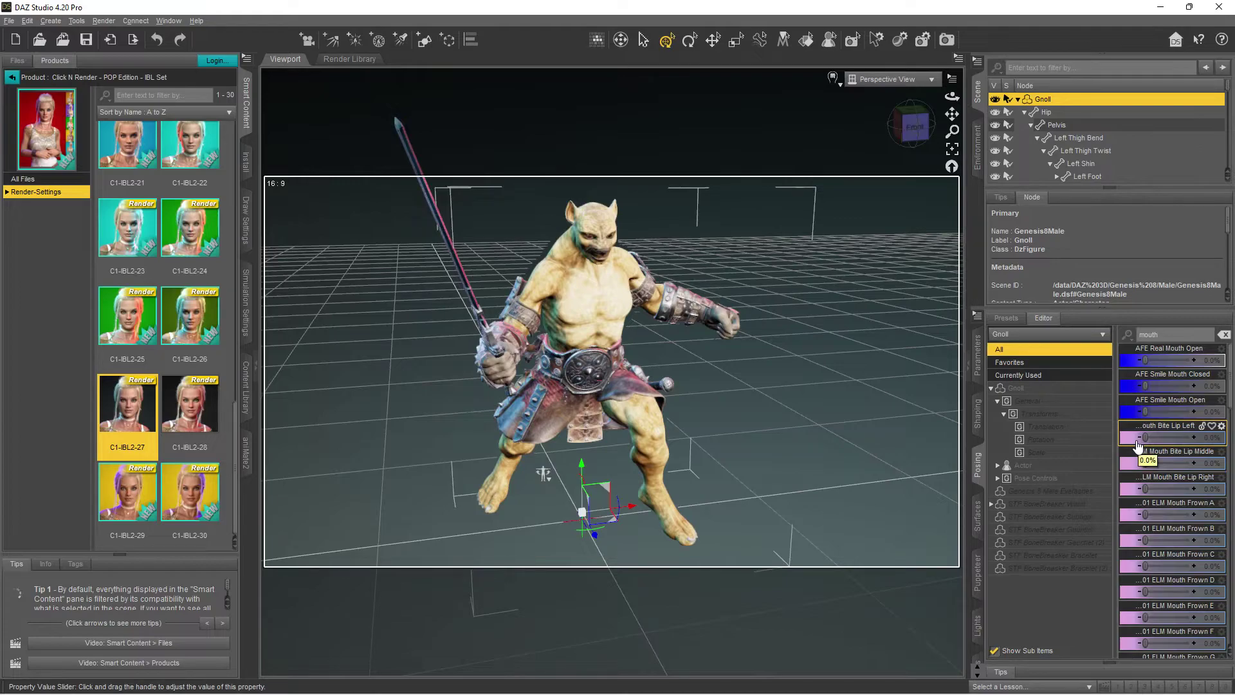
pyautogui.moveTo(1143, 415); pyautogui.dragTo(1229, 421)
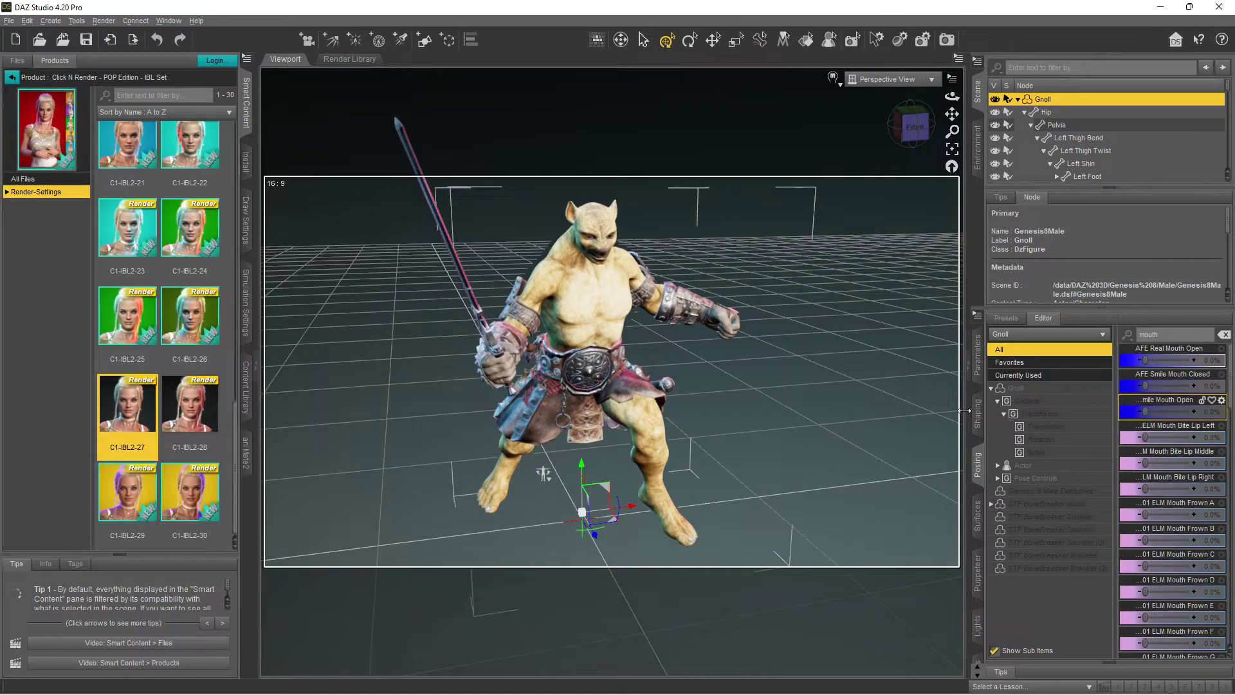
pyautogui.hotkey('ctrl', 'z')
pyautogui.moveTo(1140, 391)
pyautogui.mouseDown()
pyautogui.moveTo(1175, 384)
pyautogui.moveTo(1140, 385)
pyautogui.mouseUp()
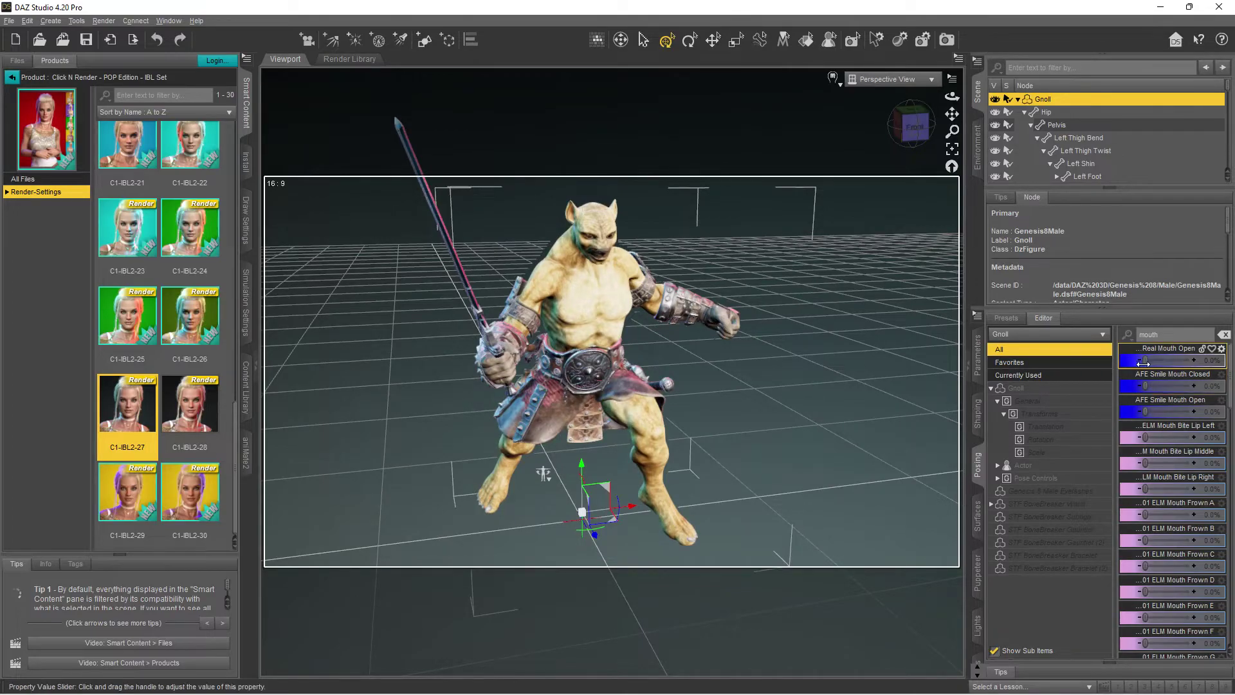
pyautogui.moveTo(1142, 363); pyautogui.dragTo(1171, 409)
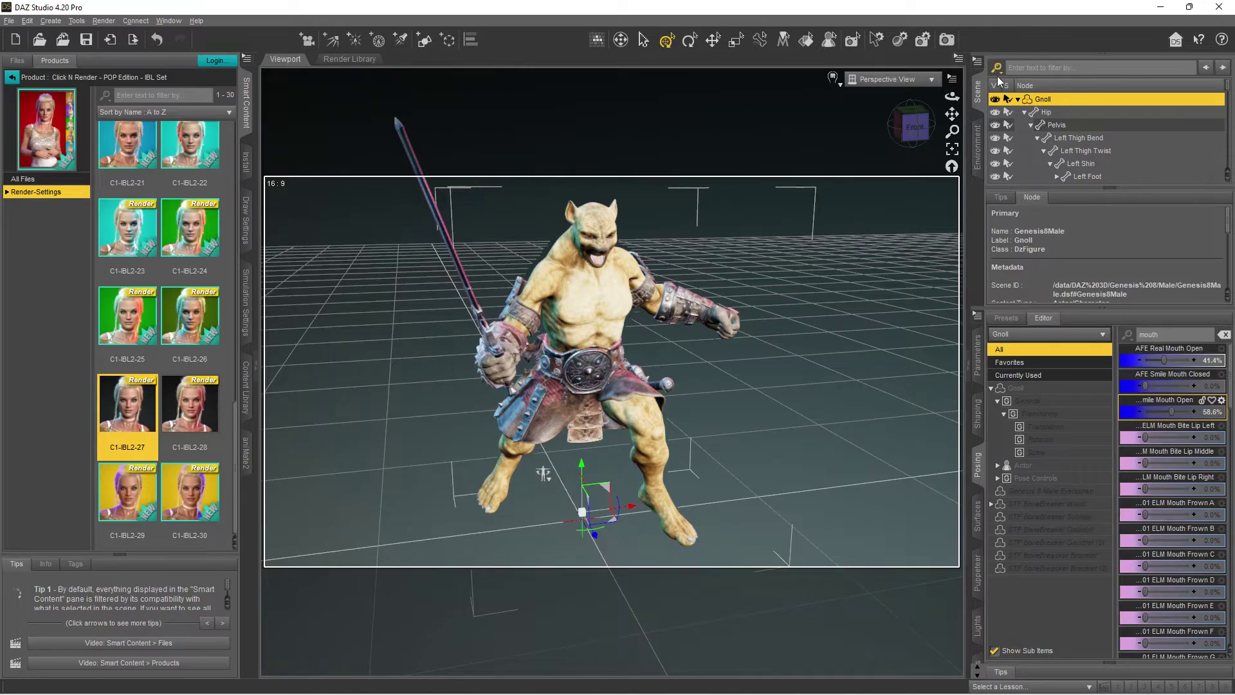
# Step: Reframe the shot from a lower, more distant viewpoint so the whole Gnoll and its sword fit inside the 16:9 render frame
pyautogui.moveTo(954, 95); pyautogui.dragTo(828, 192)
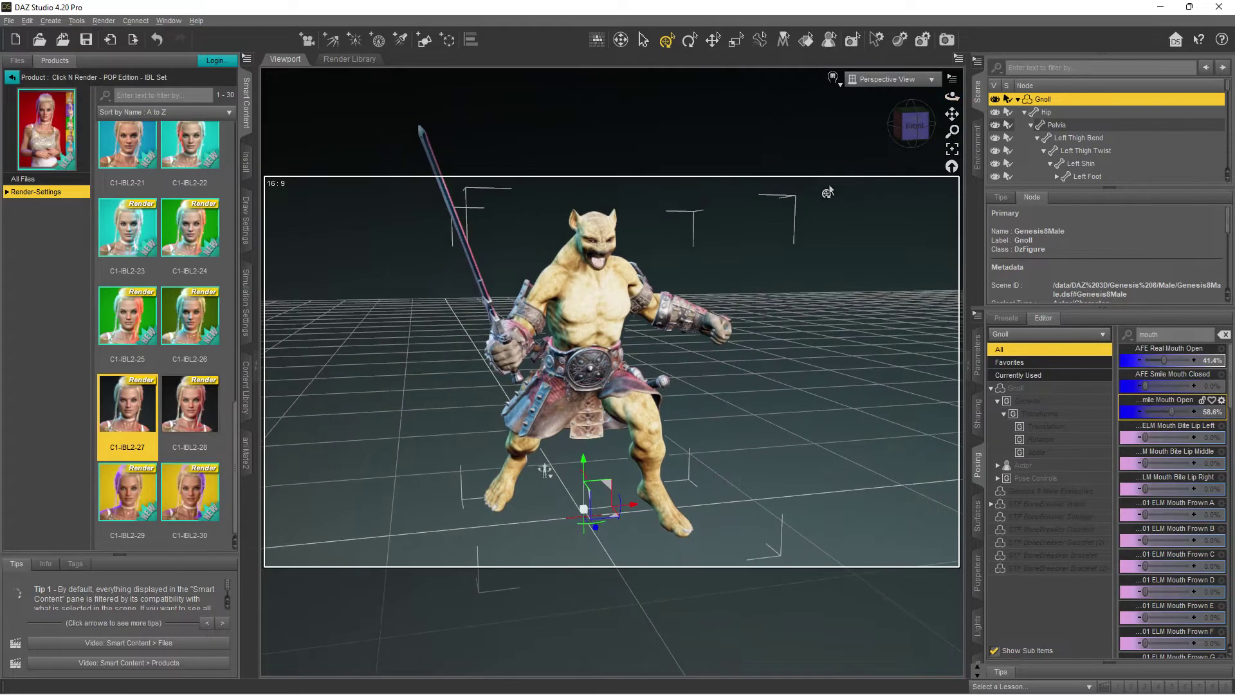
pyautogui.scroll(-5, 828, 193)
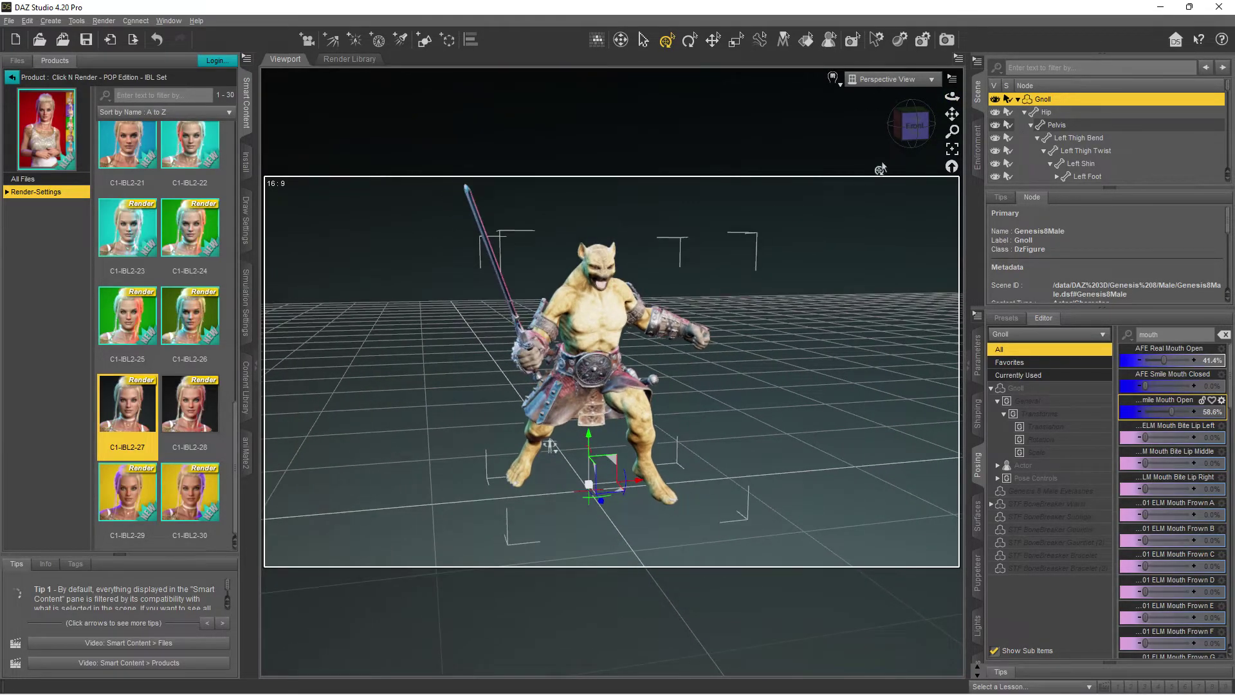
pyautogui.moveTo(951, 114); pyautogui.dragTo(946, 97)
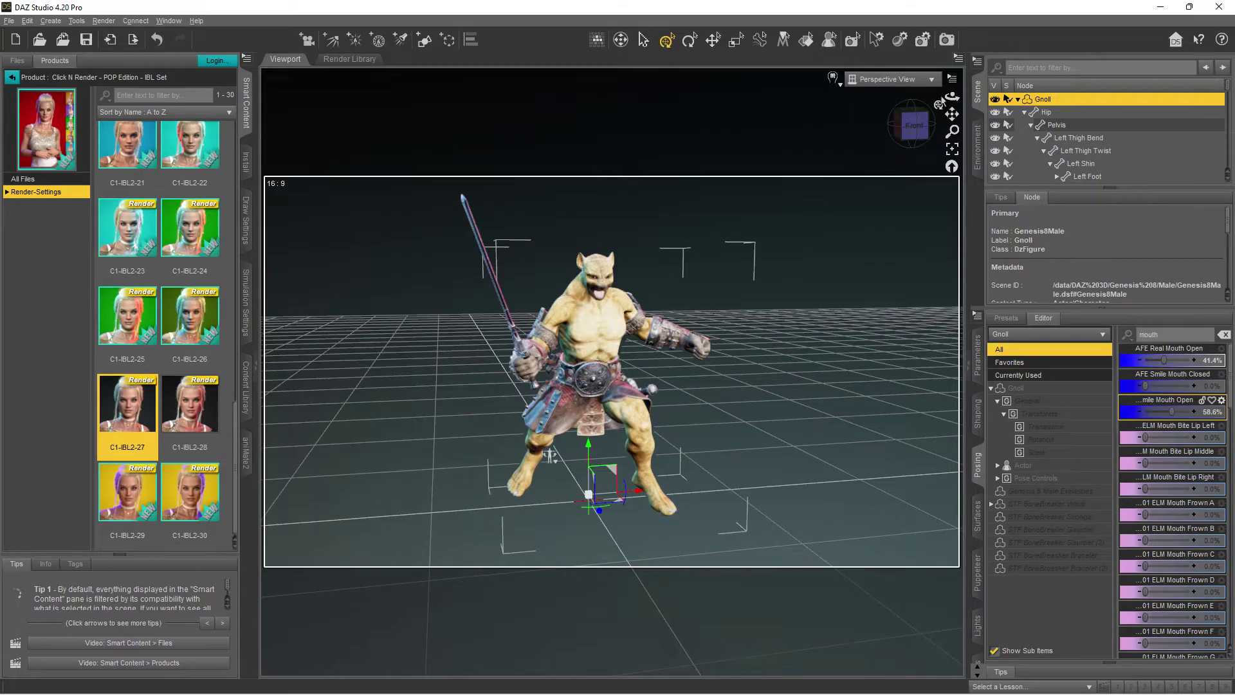
# Step: Start a new render of the reframed Gnoll scene and maximize the render window
pyautogui.click(949, 42)
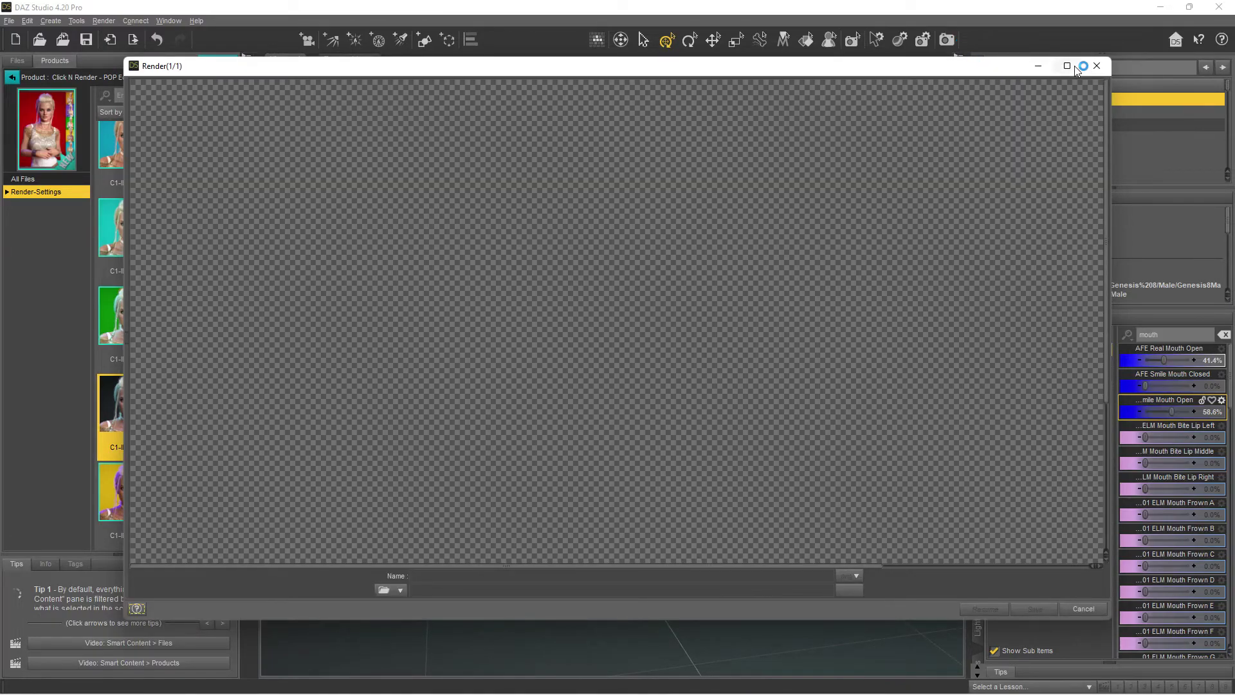
pyautogui.moveTo(1068, 67)
pyautogui.click(1068, 67)
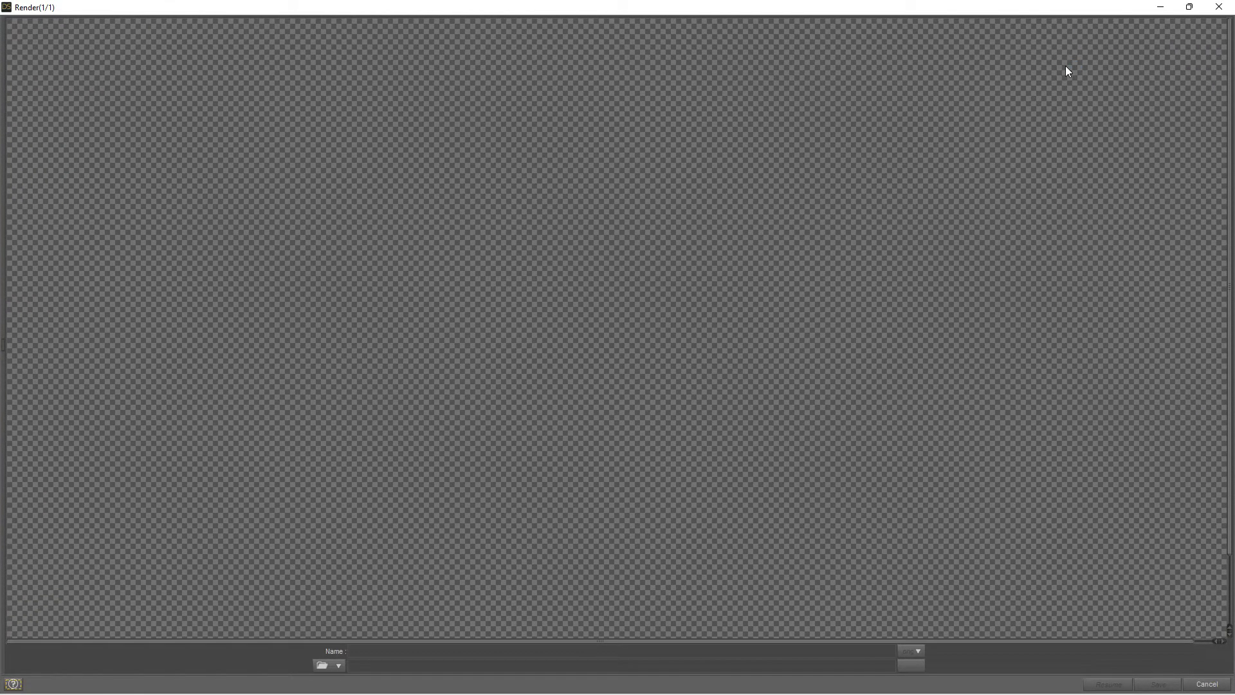